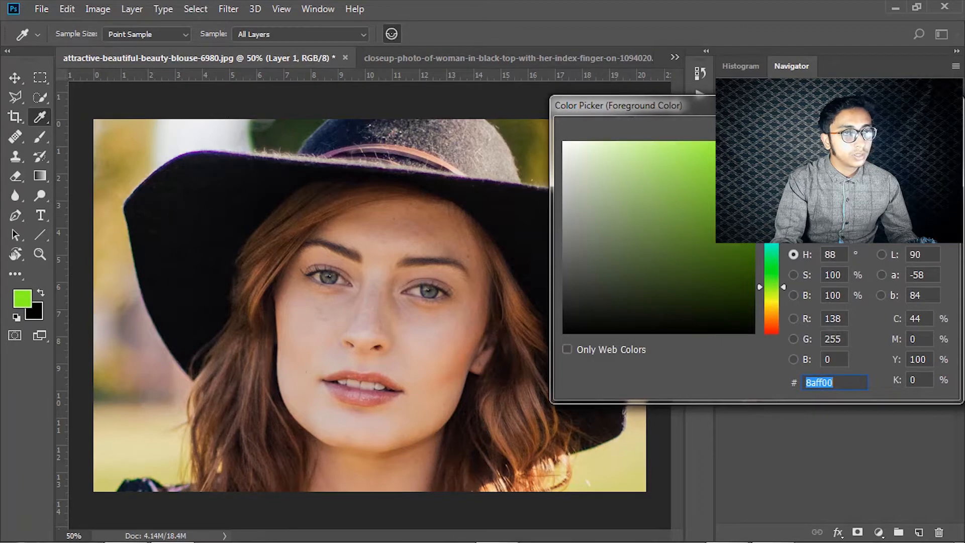
# - Paint a straight horizontal line in green (8aff00) across the full width of the photo on Layer 1
pyautogui.press('Return')
pyautogui.press('b')
pyautogui.click(93, 295)
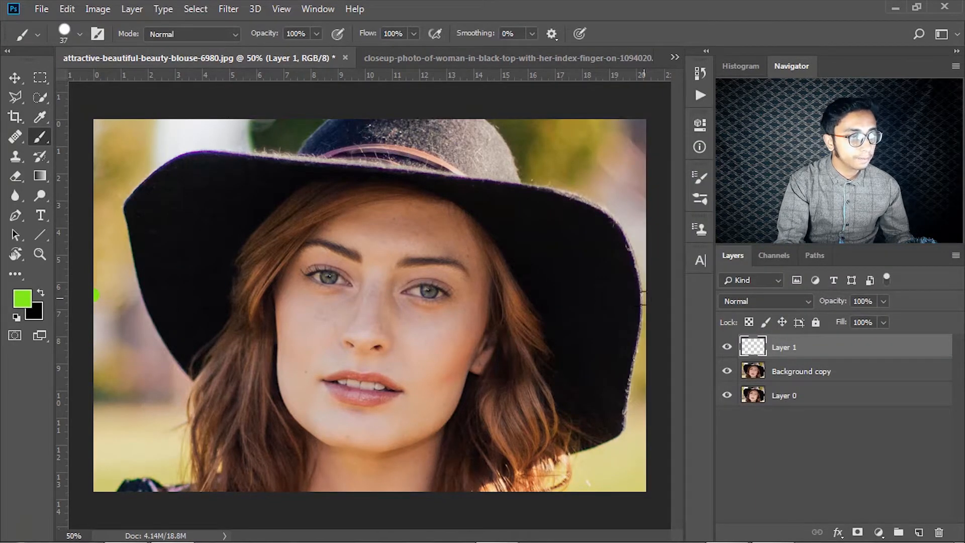
pyautogui.keyDown('shift'); pyautogui.click(643, 298); pyautogui.keyUp('shift')
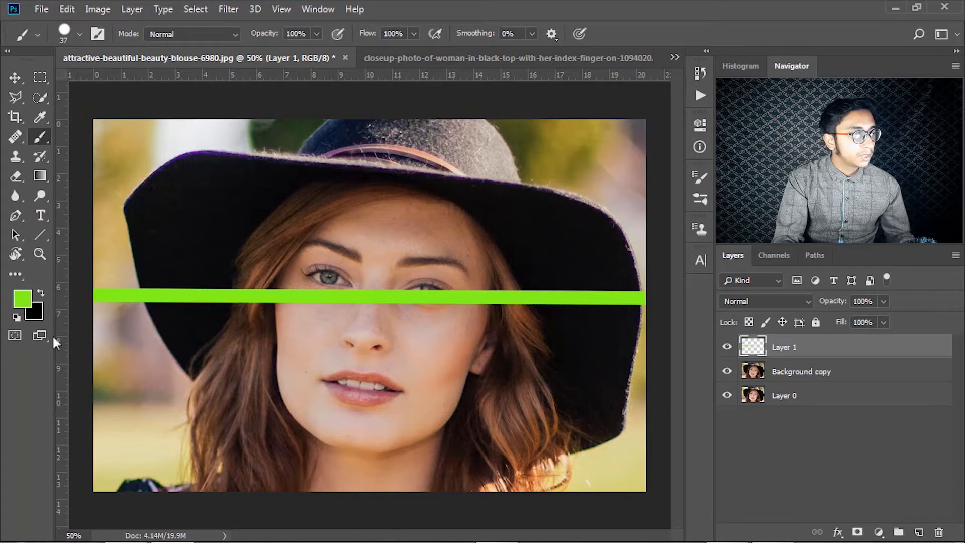
# - Set the foreground color to red (ff0000) for the brush
pyautogui.click(22, 299)
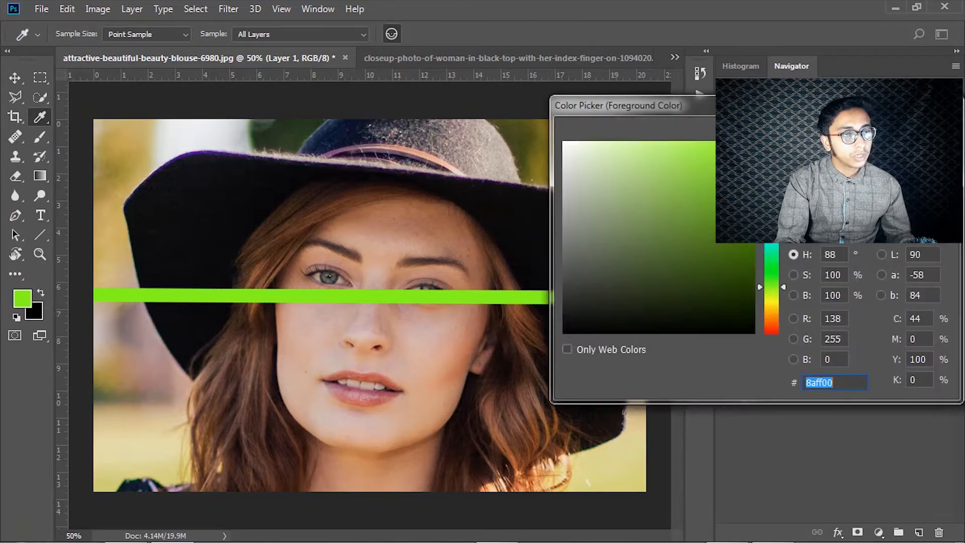
pyautogui.write('ff0000')
pyautogui.press('Return')
pyautogui.press('b')
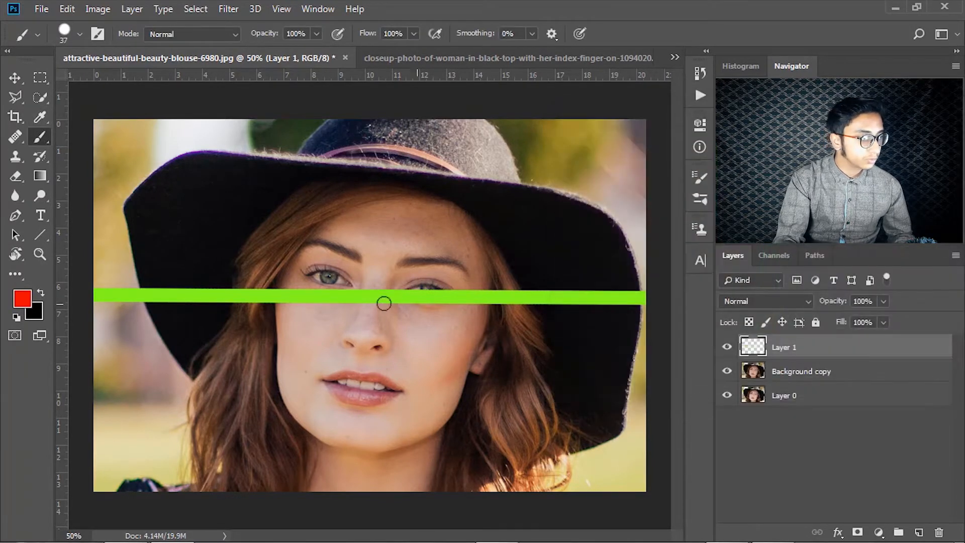
pyautogui.moveTo(83, 319)
pyautogui.mouseDown()
pyautogui.moveTo(172, 279)
pyautogui.moveTo(228, 283)
pyautogui.moveTo(332, 322)
pyautogui.moveTo(399, 317)
pyautogui.moveTo(498, 278)
pyautogui.moveTo(651, 315)
pyautogui.mouseUp()
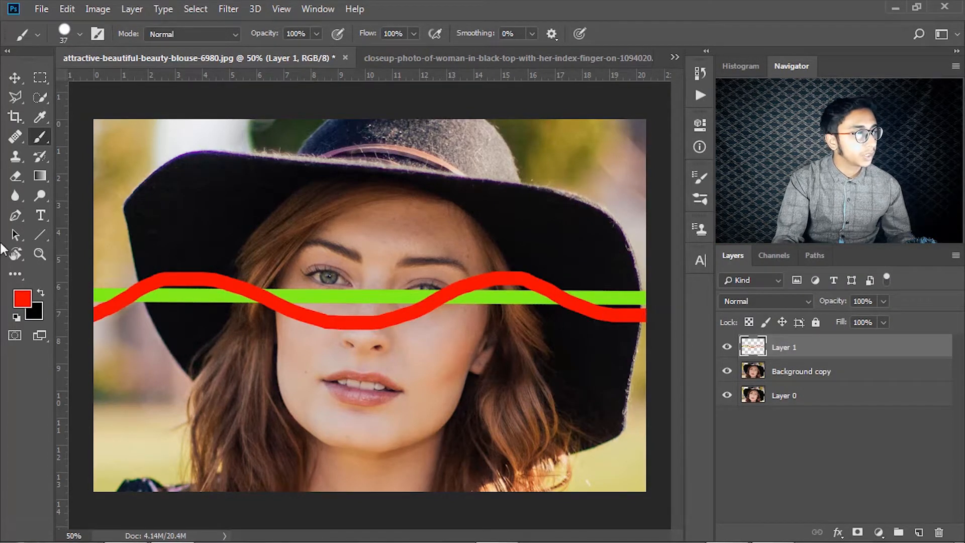
pyautogui.click(22, 298)
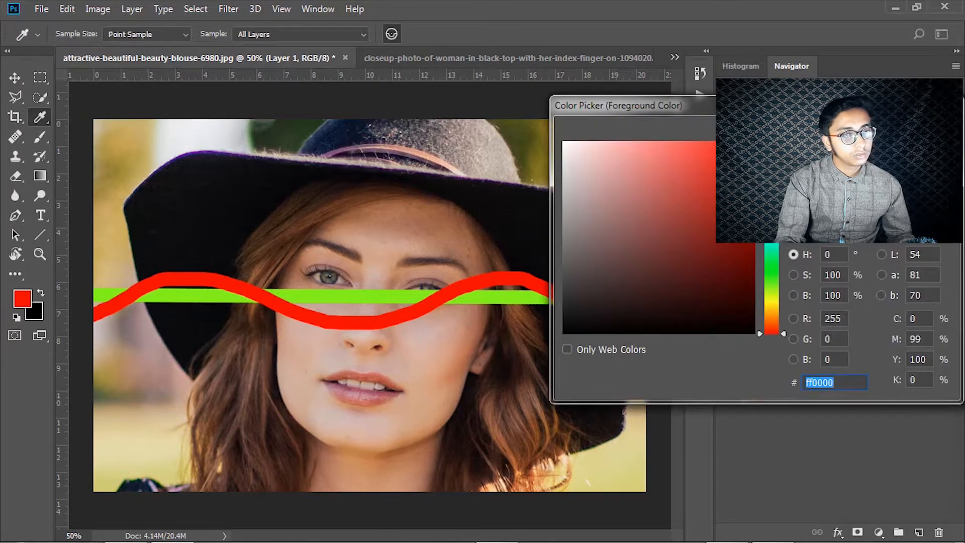
pyautogui.click(919, 135)
pyautogui.hotkey('ctrl', 'z')
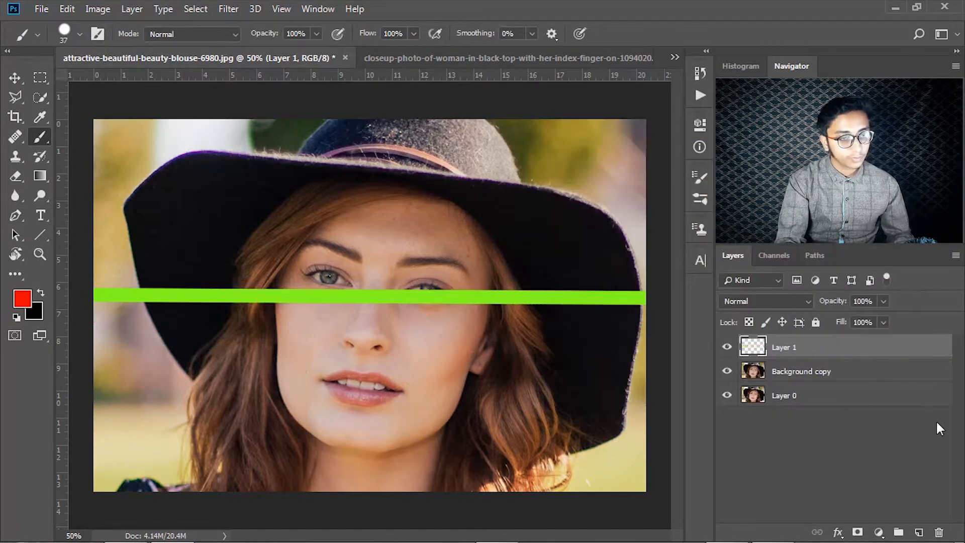
# - Add a new layer and paint a gentle red wave across the photo, crossing over the green line
pyautogui.click(919, 531)
pyautogui.moveTo(78, 319)
pyautogui.mouseDown()
pyautogui.moveTo(126, 260)
pyautogui.moveTo(226, 281)
pyautogui.moveTo(317, 319)
pyautogui.moveTo(407, 315)
pyautogui.moveTo(540, 263)
pyautogui.moveTo(661, 303)
pyautogui.mouseUp()
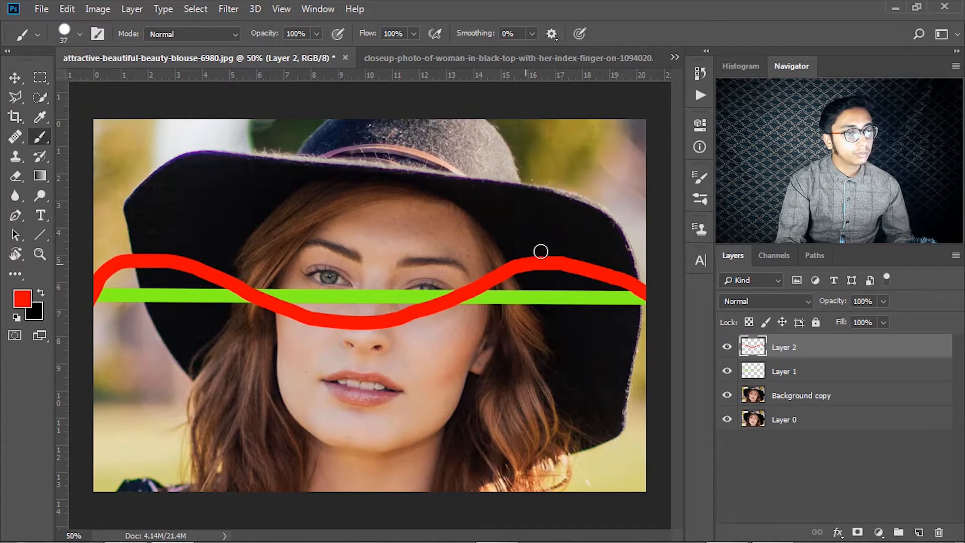
# - Set the foreground color to black (000000) and add a new layer above the red wave
pyautogui.click(22, 300)
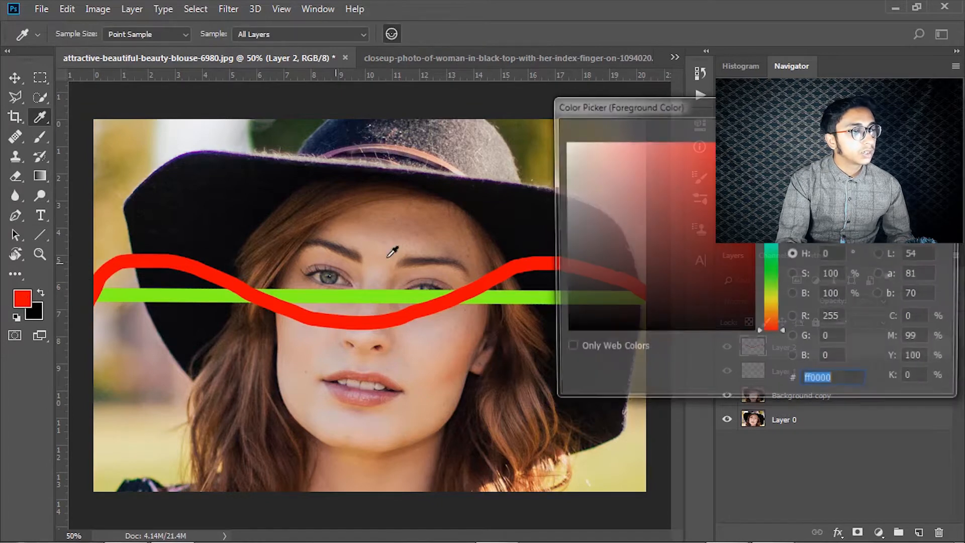
pyautogui.write('000000')
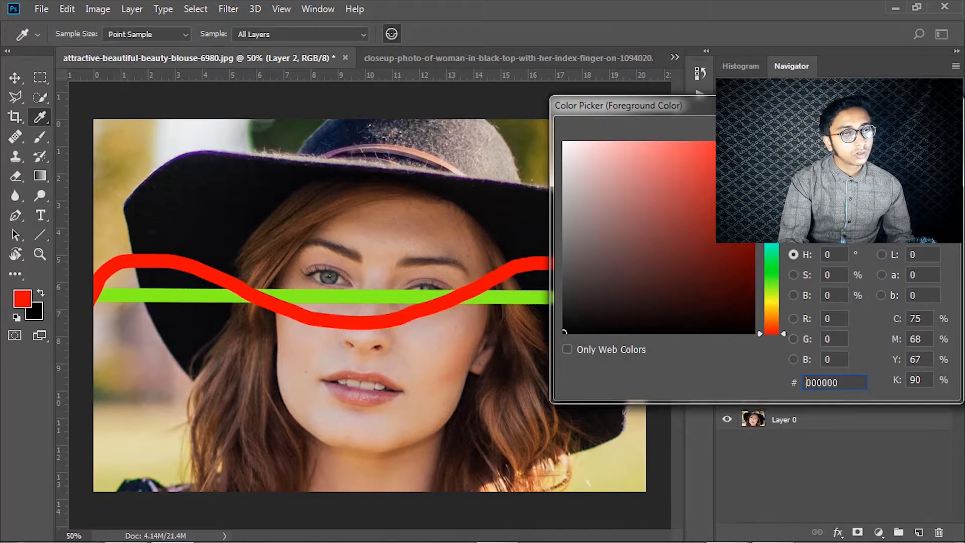
pyautogui.press('Return')
pyautogui.click(918, 531)
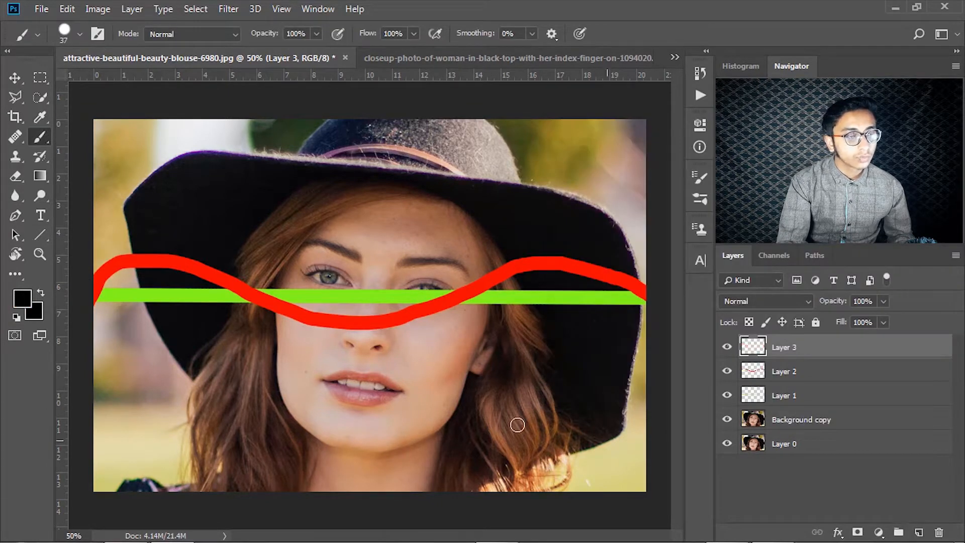
pyautogui.moveTo(96, 228); pyautogui.dragTo(118, 335)
pyautogui.moveTo(137, 299)
pyautogui.mouseDown()
pyautogui.moveTo(152, 251)
pyautogui.moveTo(181, 386)
pyautogui.moveTo(274, 296)
pyautogui.moveTo(279, 359)
pyautogui.moveTo(343, 159)
pyautogui.moveTo(391, 432)
pyautogui.moveTo(448, 254)
pyautogui.moveTo(504, 418)
pyautogui.moveTo(569, 192)
pyautogui.moveTo(628, 391)
pyautogui.moveTo(646, 234)
pyautogui.mouseUp()
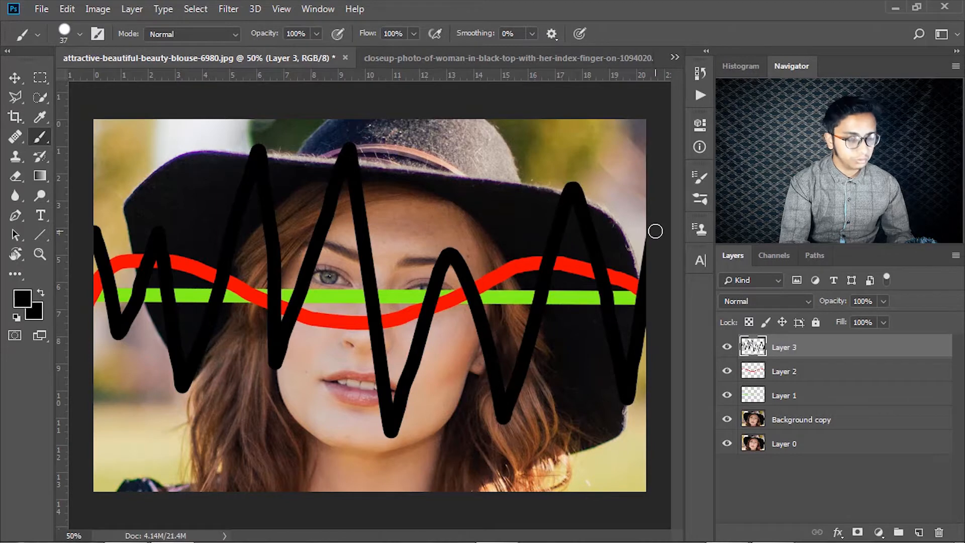
pyautogui.hotkey('ctrl', 'z')
# - Set the foreground color to cyan (00fcff) and paint a tall jagged zigzag across the photo on Layer 3
pyautogui.click(23, 298)
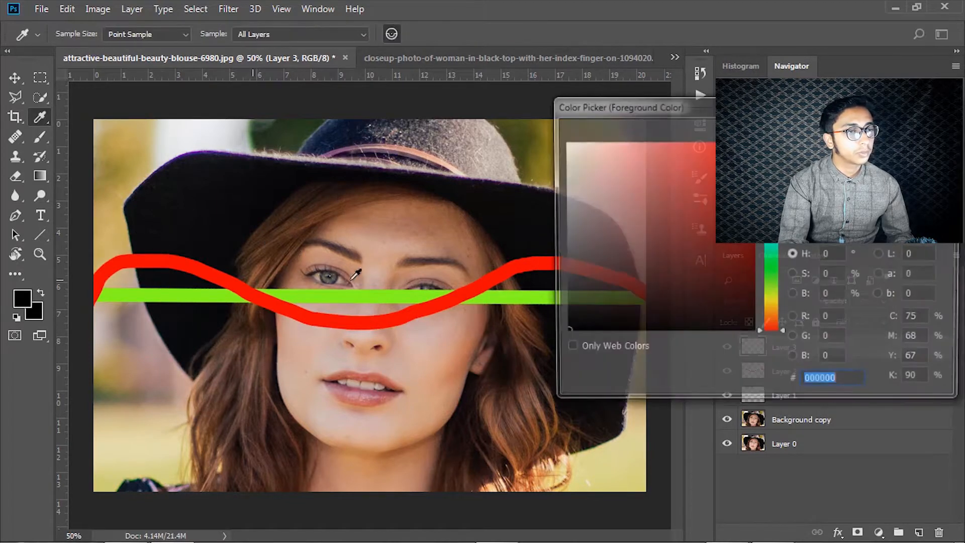
pyautogui.moveTo(776, 292); pyautogui.dragTo(772, 195)
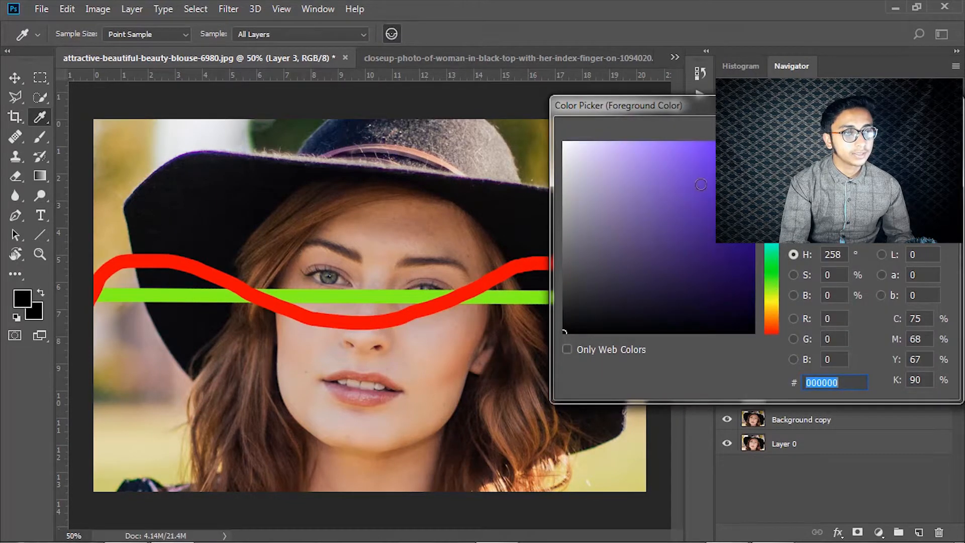
pyautogui.click(775, 244)
pyautogui.click(754, 143)
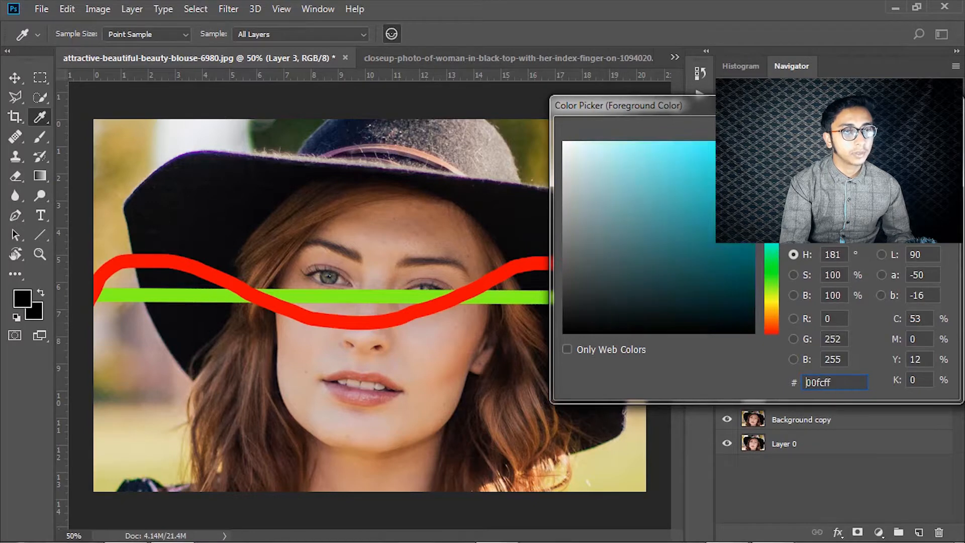
pyautogui.press('Return')
pyautogui.moveTo(96, 321)
pyautogui.mouseDown()
pyautogui.moveTo(135, 400)
pyautogui.moveTo(209, 372)
pyautogui.moveTo(329, 379)
pyautogui.mouseUp()
pyautogui.moveTo(351, 314)
pyautogui.mouseDown()
pyautogui.moveTo(444, 411)
pyautogui.moveTo(523, 236)
pyautogui.moveTo(559, 351)
pyautogui.moveTo(643, 347)
pyautogui.moveTo(662, 308)
pyautogui.mouseUp()
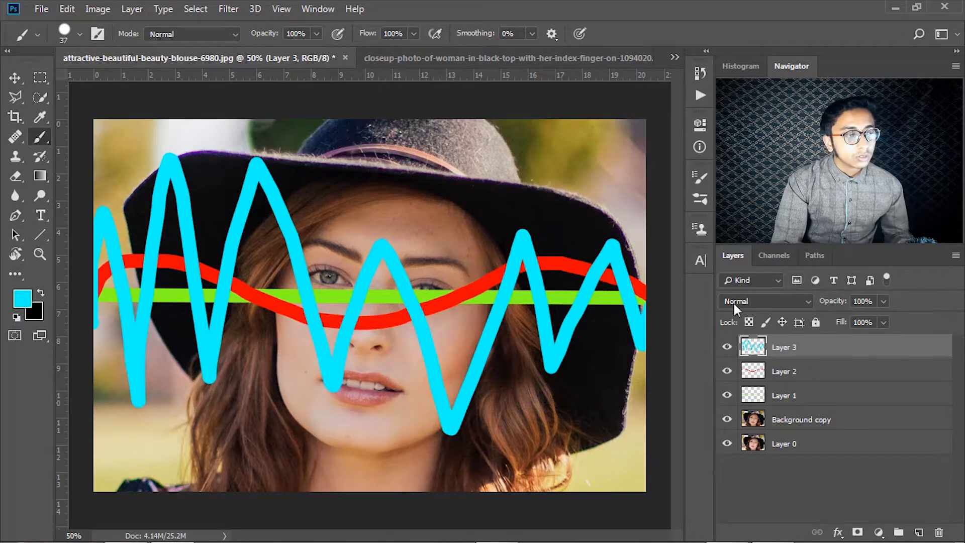
# - Add a new layer above the cyan zigzag and set the brush color to white (ffffff)
pyautogui.click(918, 532)
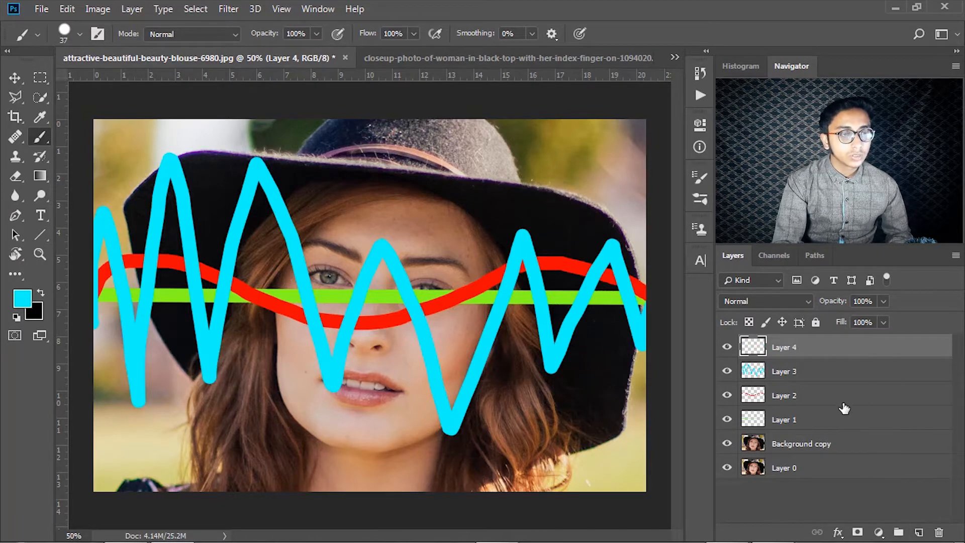
pyautogui.scroll(5, 181, 216)
pyautogui.moveTo(166, 223); pyautogui.dragTo(439, 176)
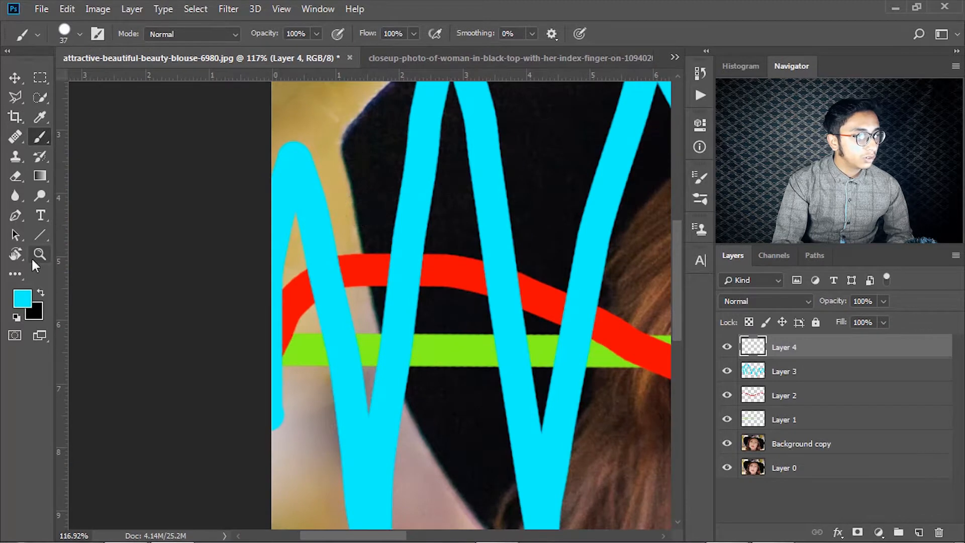
pyautogui.click(22, 299)
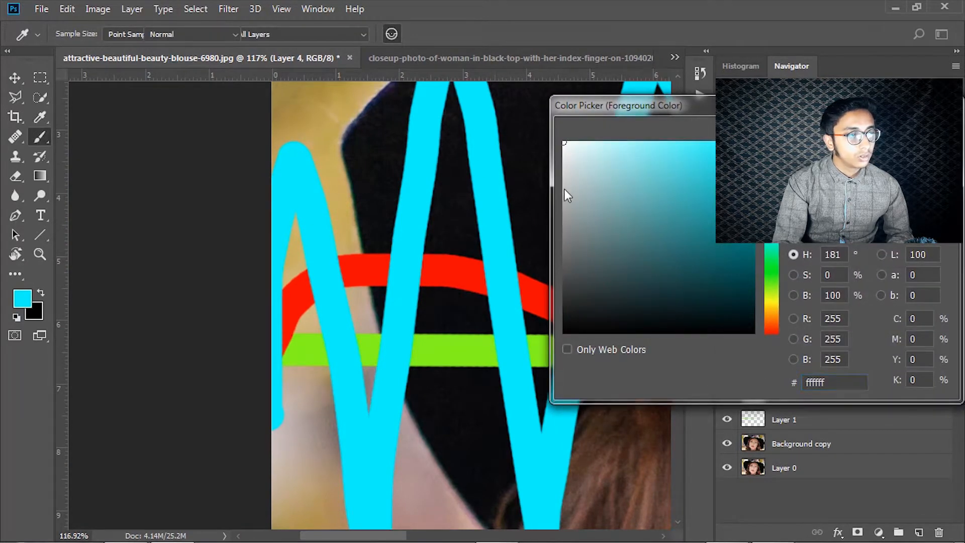
pyautogui.press('Return')
pyautogui.press('b')
# - Paint a white upward arrow with a dot beneath it between the first two cyan peaks, plus short white marks above the hat brim
pyautogui.moveTo(359, 221)
pyautogui.mouseDown()
pyautogui.moveTo(358, 179)
pyautogui.moveTo(332, 161)
pyautogui.moveTo(347, 110)
pyautogui.moveTo(382, 156)
pyautogui.mouseUp()
pyautogui.click(367, 266)
pyautogui.moveTo(506, 172)
pyautogui.mouseDown()
pyautogui.moveTo(448, 291)
pyautogui.moveTo(448, 327)
pyautogui.mouseUp()
pyautogui.keyDown('alt'); pyautogui.rightClick(481, 194); pyautogui.keyUp('alt')
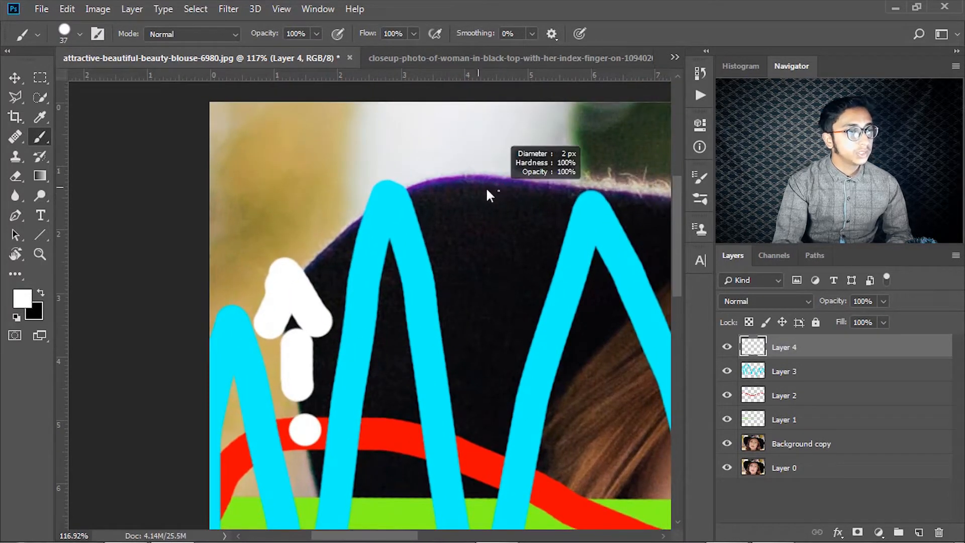
pyautogui.moveTo(393, 158)
pyautogui.mouseDown()
pyautogui.moveTo(419, 113)
pyautogui.moveTo(391, 108)
pyautogui.moveTo(451, 165)
pyautogui.mouseUp()
pyautogui.scroll(-3, 456, 216)
pyautogui.scroll(-1, 461, 211)
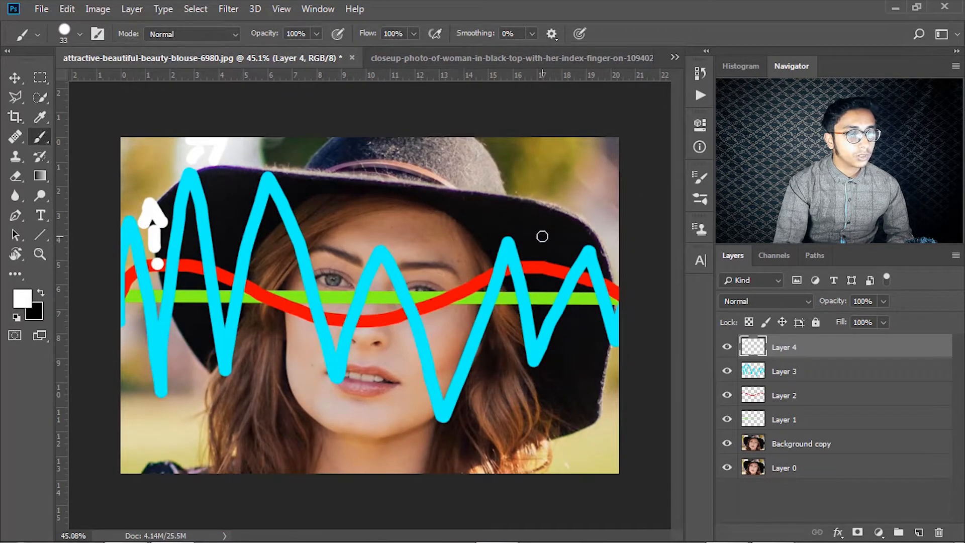
# - Mark each of the six cyan zigzag peaks with a white dot just above it
pyautogui.click(587, 236)
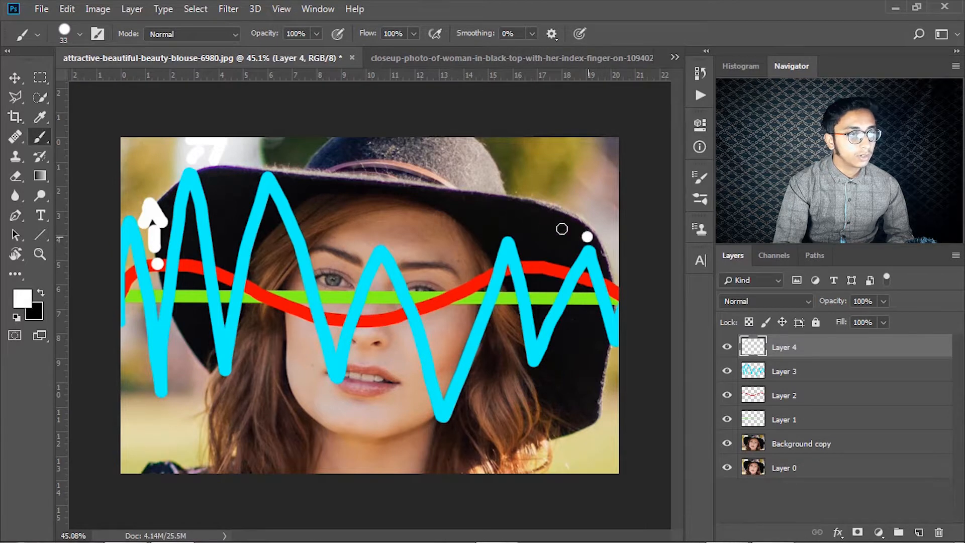
pyautogui.click(502, 220)
pyautogui.click(372, 223)
pyautogui.click(266, 149)
pyautogui.click(178, 156)
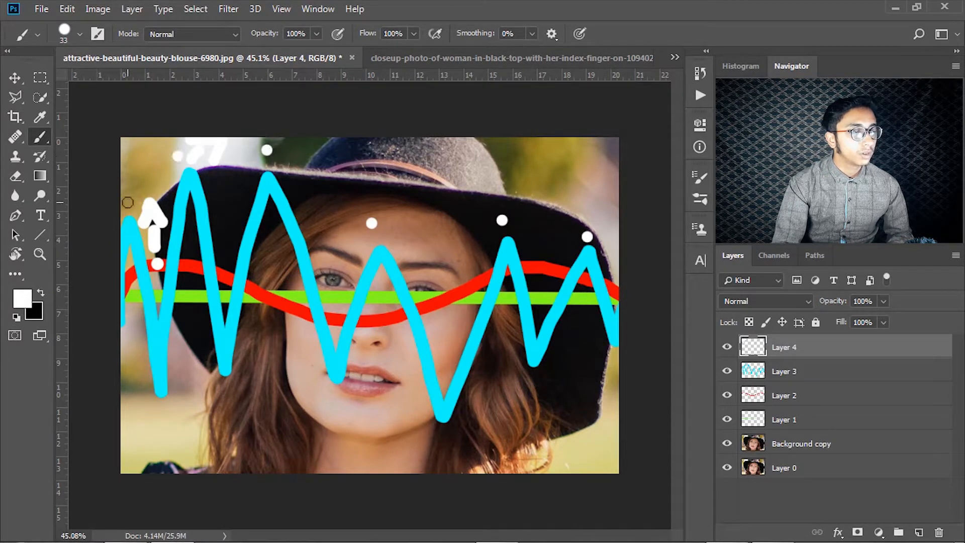
pyautogui.click(128, 202)
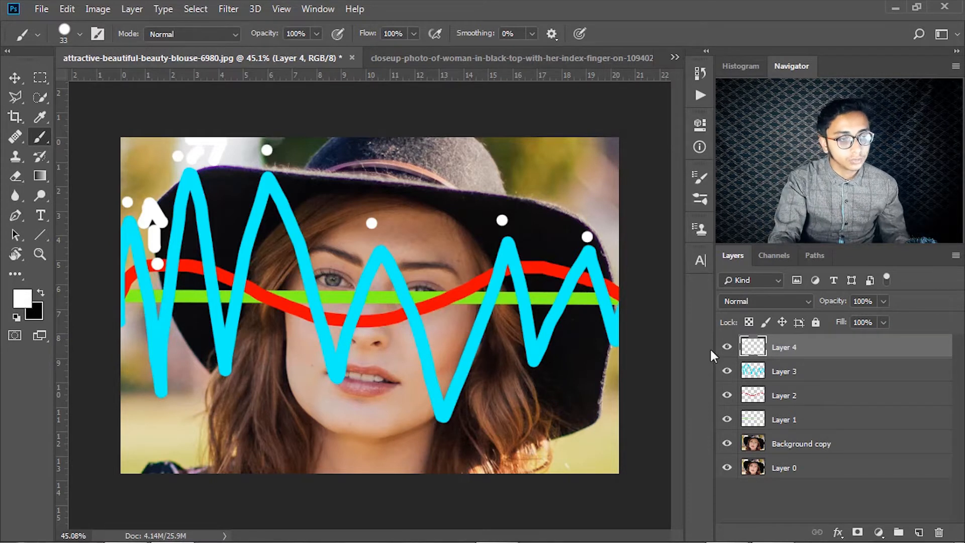
pyautogui.click(851, 405)
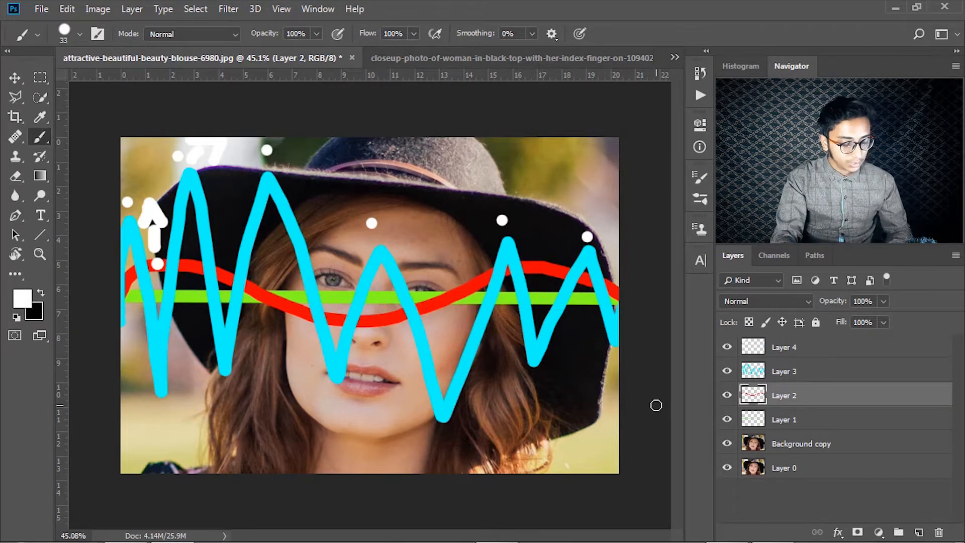
pyautogui.press('v')
pyautogui.moveTo(445, 336); pyautogui.dragTo(444, 379)
pyautogui.hotkey('ctrl', 'z')
# - Move the red wave on Layer 2 straight down below the mouth with Free Transform, to Y 868 px
pyautogui.click(811, 399)
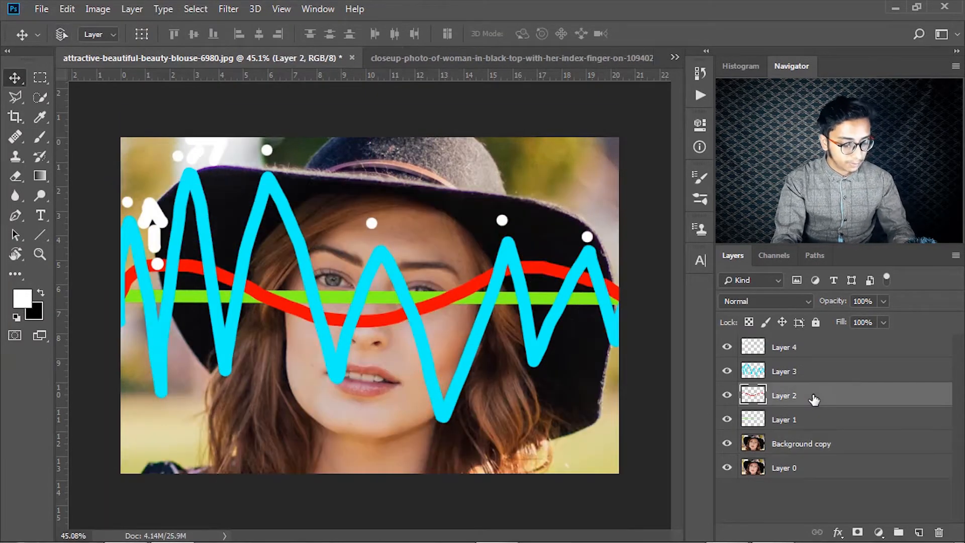
pyautogui.hotkey('ctrl', 't')
pyautogui.moveTo(504, 327); pyautogui.dragTo(505, 457)
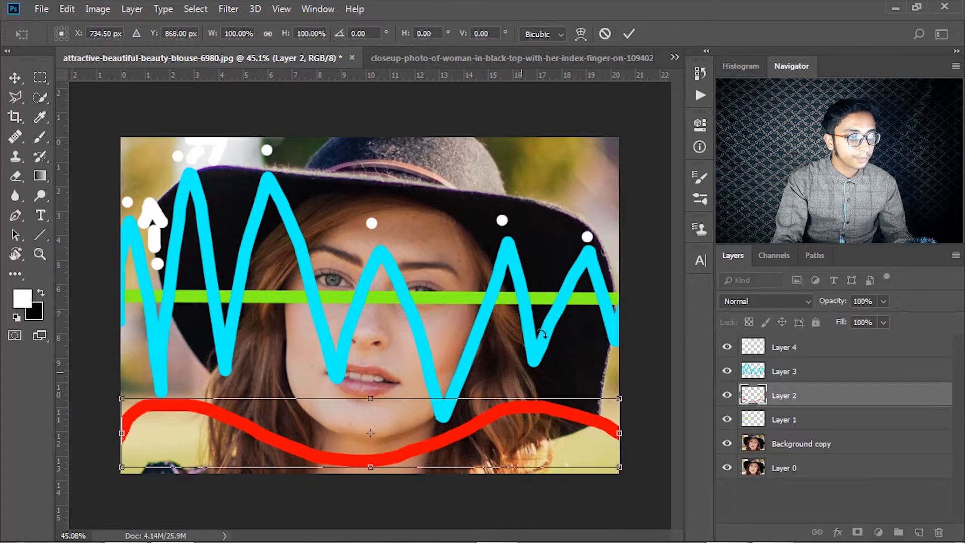
pyautogui.click(629, 34)
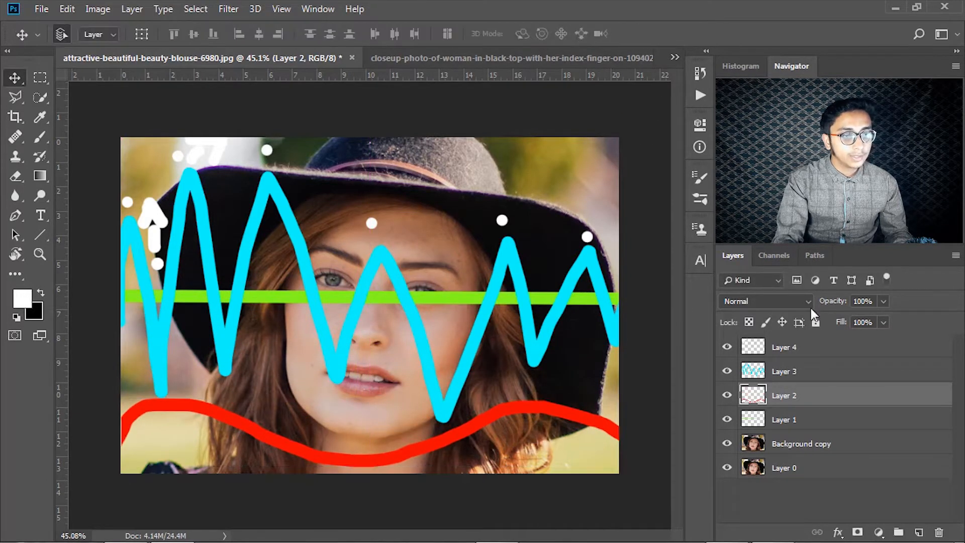
# - Move the cyan zigzag on Layer 3 up over the hat with Free Transform, to X 756.50 px, Y 196 px
pyautogui.click(837, 377)
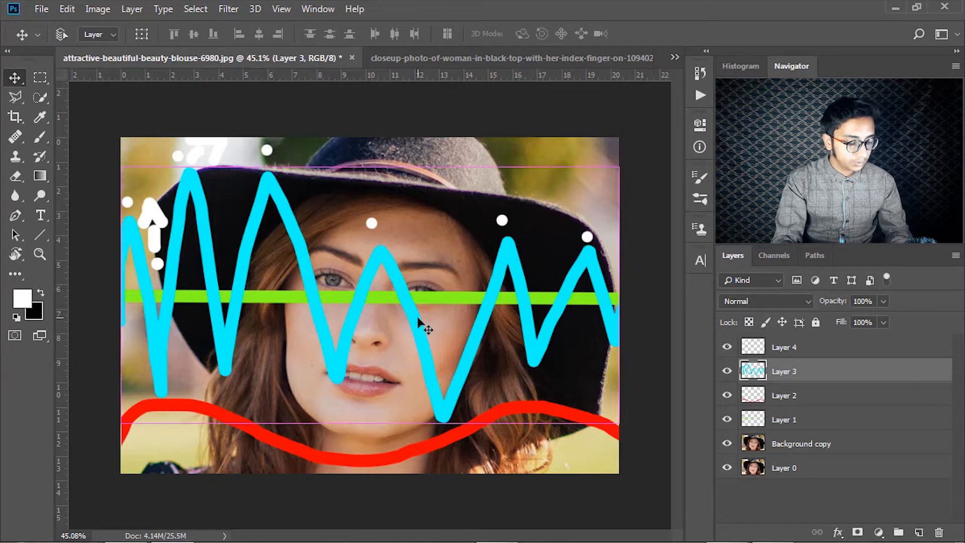
pyautogui.hotkey('ctrl', 't')
pyautogui.moveTo(419, 317); pyautogui.dragTo(426, 227)
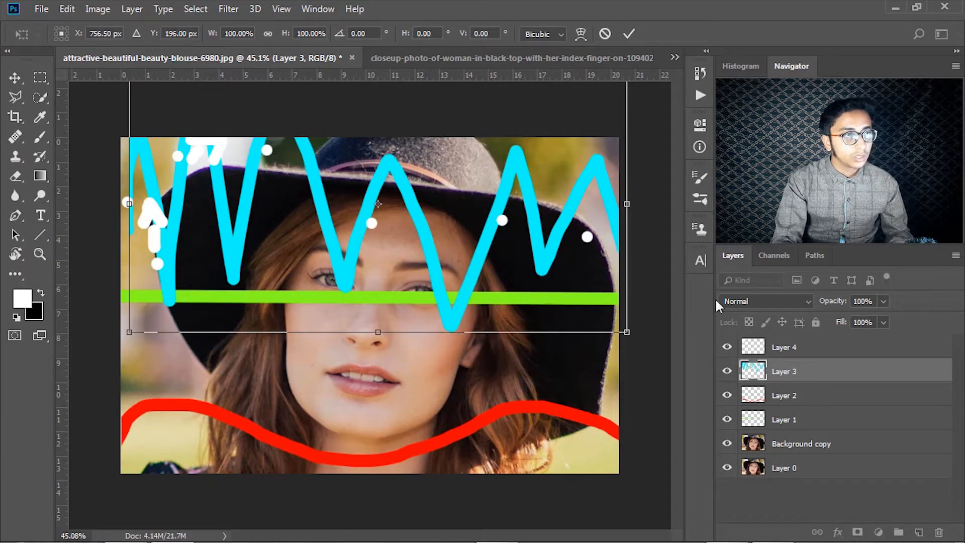
pyautogui.click(631, 33)
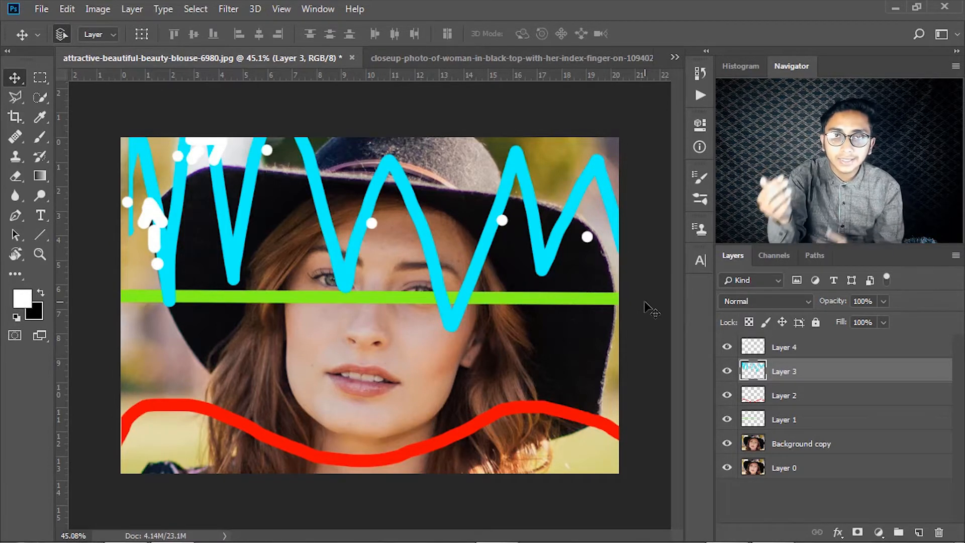
# - Switch to the closeup photo of the woman in the black top and examine her forehead, eyes and cheeks up close
pyautogui.click(542, 65)
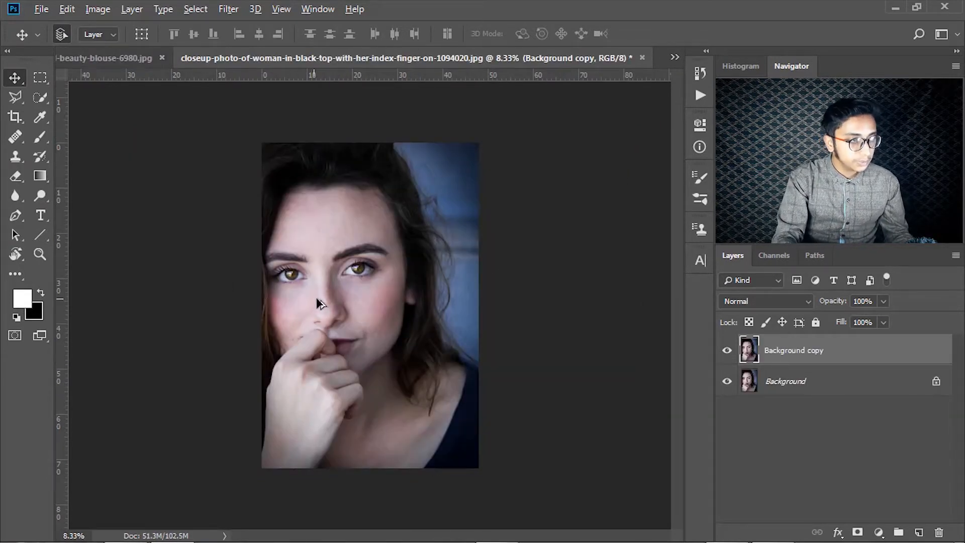
pyautogui.scroll(2, 315, 286)
pyautogui.scroll(1, 327, 272)
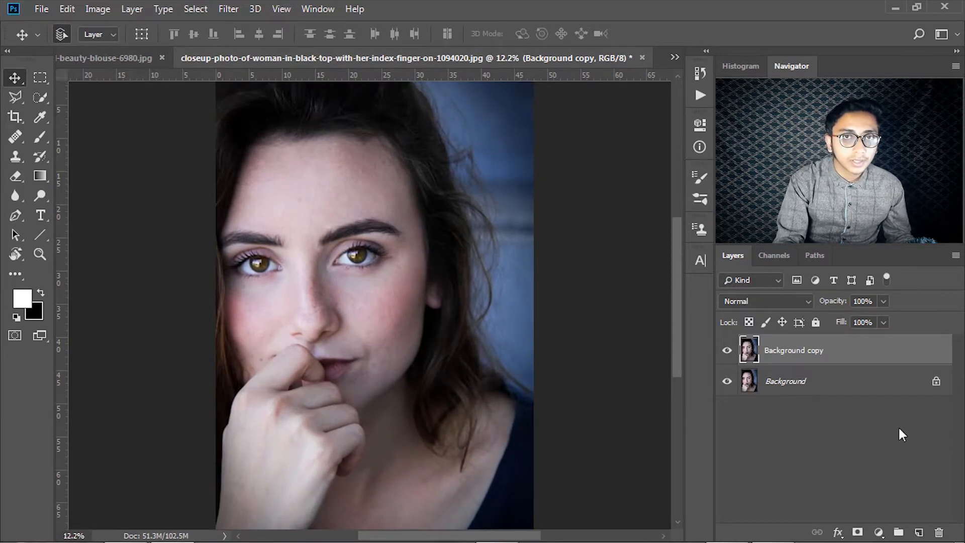
pyautogui.scroll(4, 293, 198)
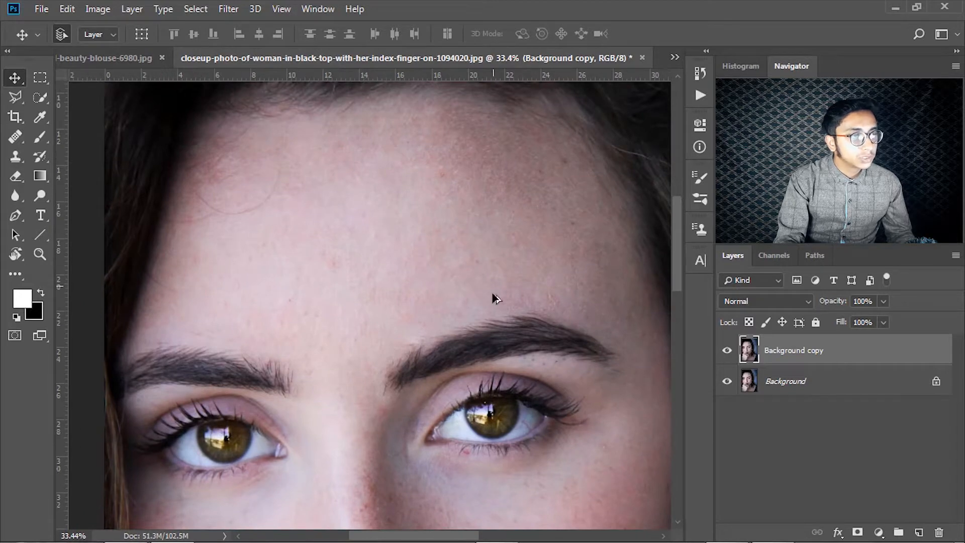
pyautogui.scroll(-1, 495, 299)
pyautogui.scroll(1, 492, 297)
pyautogui.moveTo(475, 402); pyautogui.dragTo(415, 217)
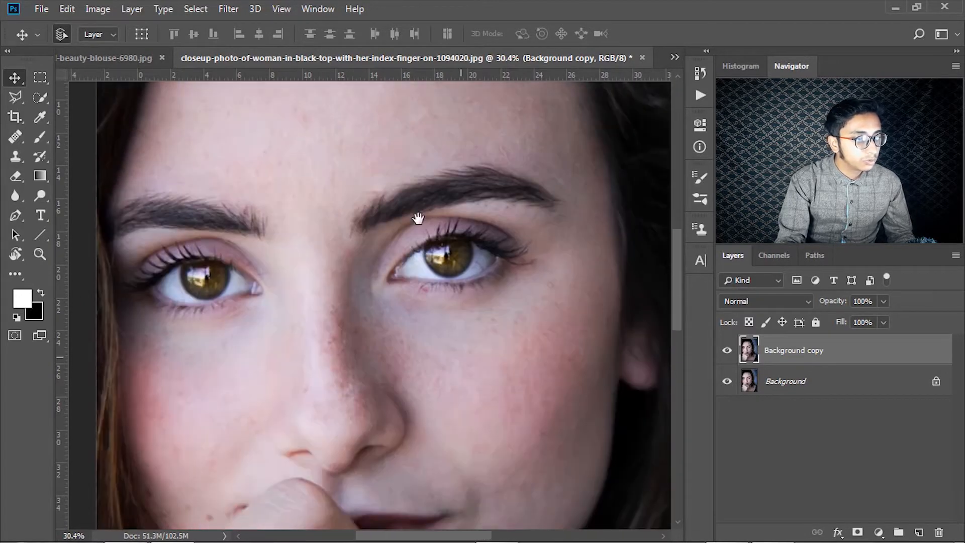
# - Activate the Healing Brush Tool and set its brush size to 35 over the woman's forehead
pyautogui.scroll(-1, 478, 342)
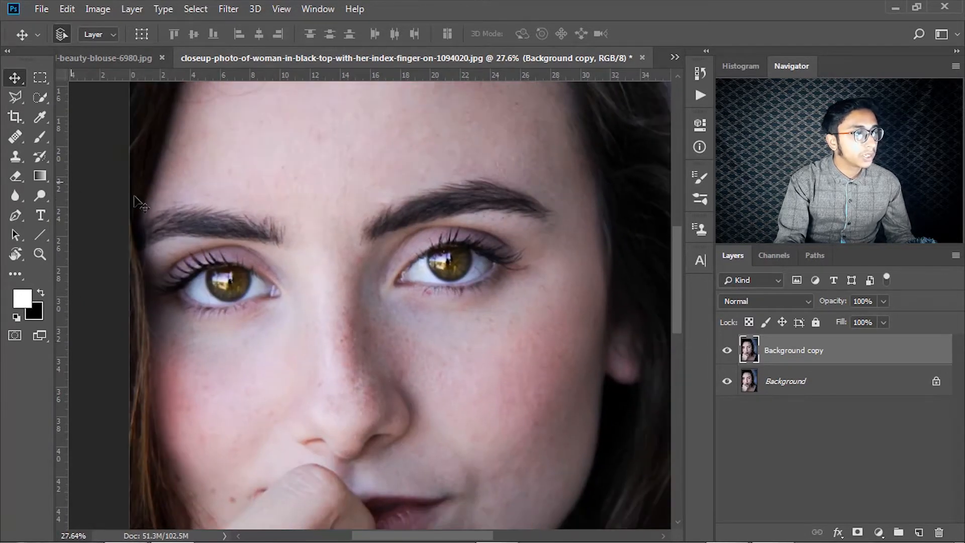
pyautogui.click(14, 137)
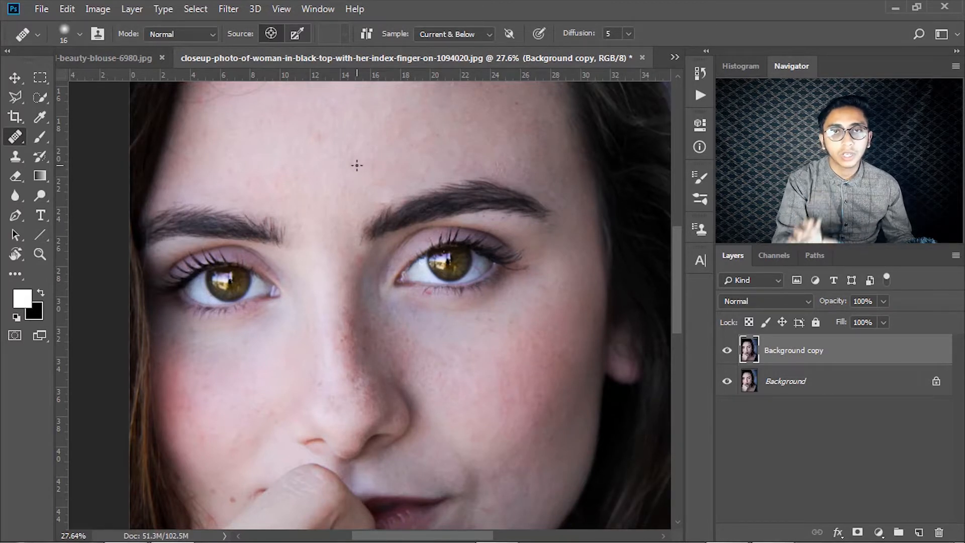
pyautogui.scroll(4, 336, 164)
pyautogui.moveTo(350, 226); pyautogui.dragTo(381, 318)
pyautogui.rightClick(20, 131)
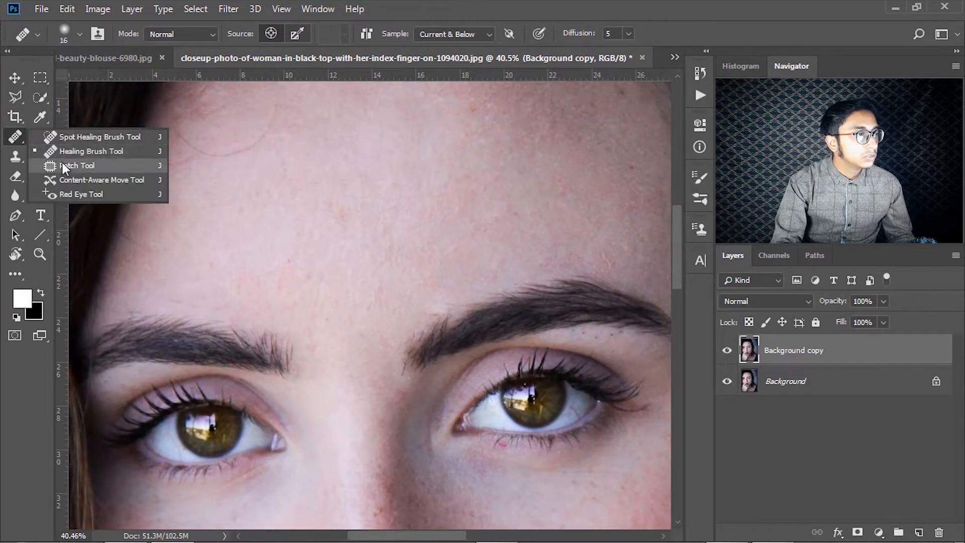
pyautogui.click(76, 150)
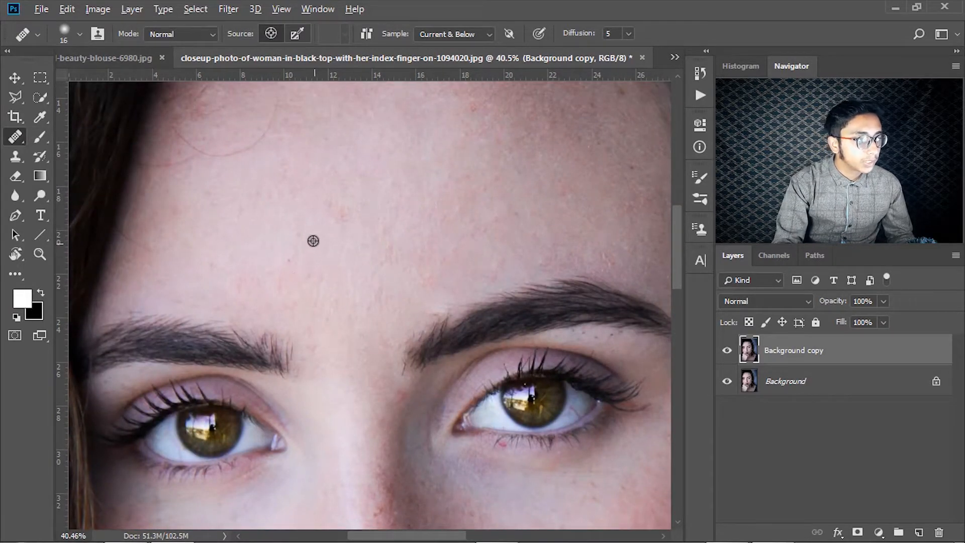
pyautogui.scroll(3, 307, 237)
pyautogui.keyDown('alt'); pyautogui.scroll(10, 301, 293); pyautogui.keyUp('alt')
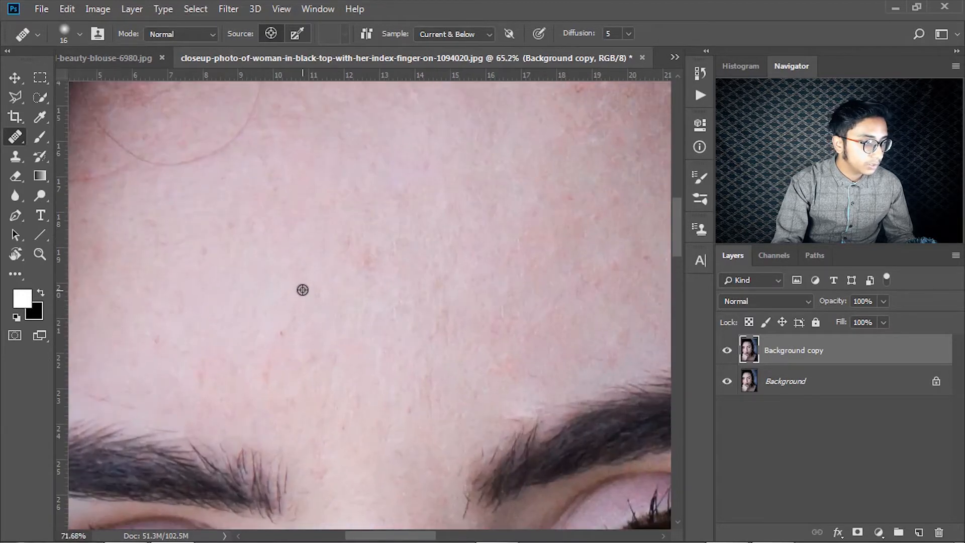
pyautogui.keyDown('alt'); pyautogui.rightClick(297, 315); pyautogui.keyUp('alt')
pyautogui.keyDown('alt'); pyautogui.moveTo(303, 315); pyautogui.dragTo(307, 315); pyautogui.keyUp('alt')
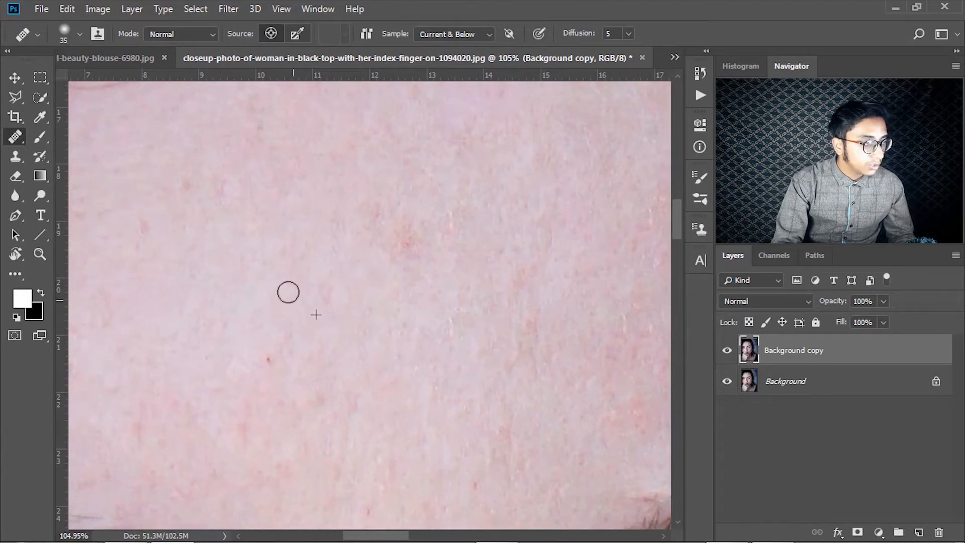
pyautogui.press('space')
pyautogui.moveTo(427, 260); pyautogui.dragTo(406, 332)
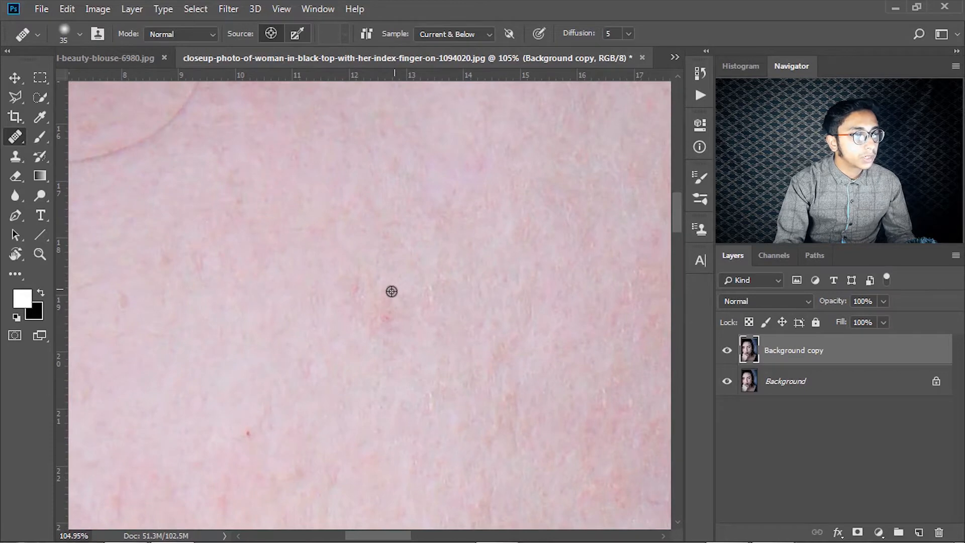
# - Examine the skin on the forehead, around the eyes and on the nose for blemishes
pyautogui.keyDown('alt'); pyautogui.scroll(-10, 435, 269); pyautogui.keyUp('alt')
pyautogui.press('space')
pyautogui.moveTo(471, 237); pyautogui.dragTo(433, 317)
pyautogui.press('space')
pyautogui.moveTo(483, 350); pyautogui.dragTo(414, 239)
pyautogui.moveTo(487, 294); pyautogui.dragTo(415, 244)
pyautogui.moveTo(409, 397); pyautogui.dragTo(407, 341)
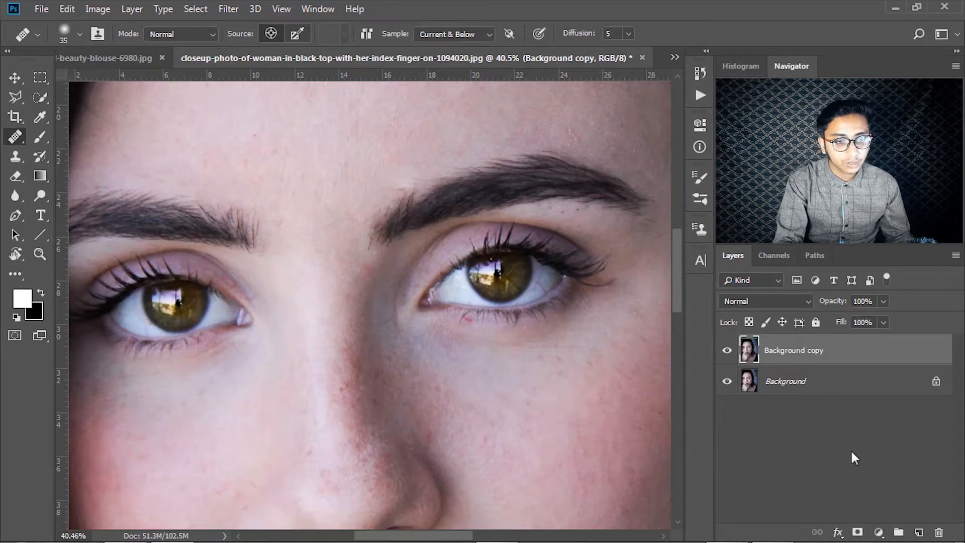
# - Add a Black & White adjustment layer above the Background copy layer
pyautogui.click(879, 528)
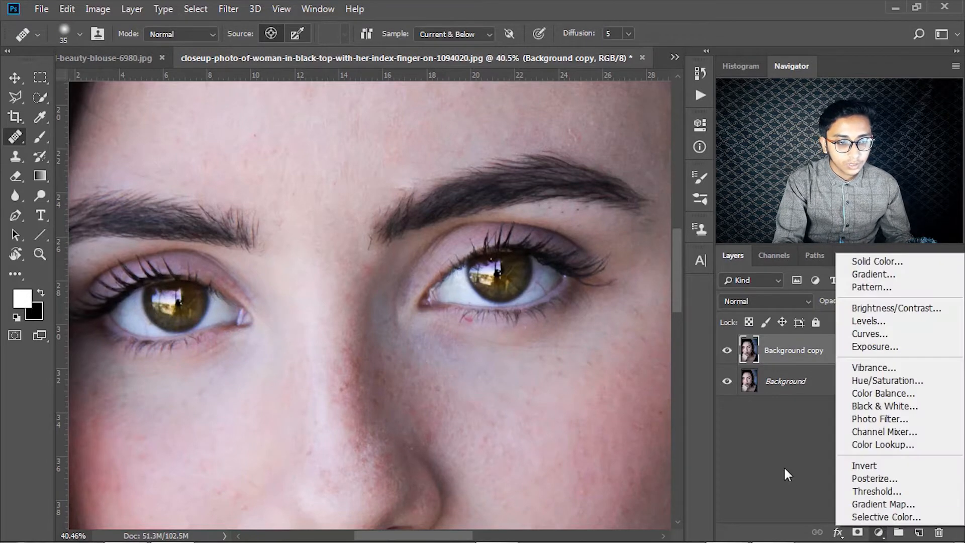
pyautogui.click(787, 474)
pyautogui.click(879, 532)
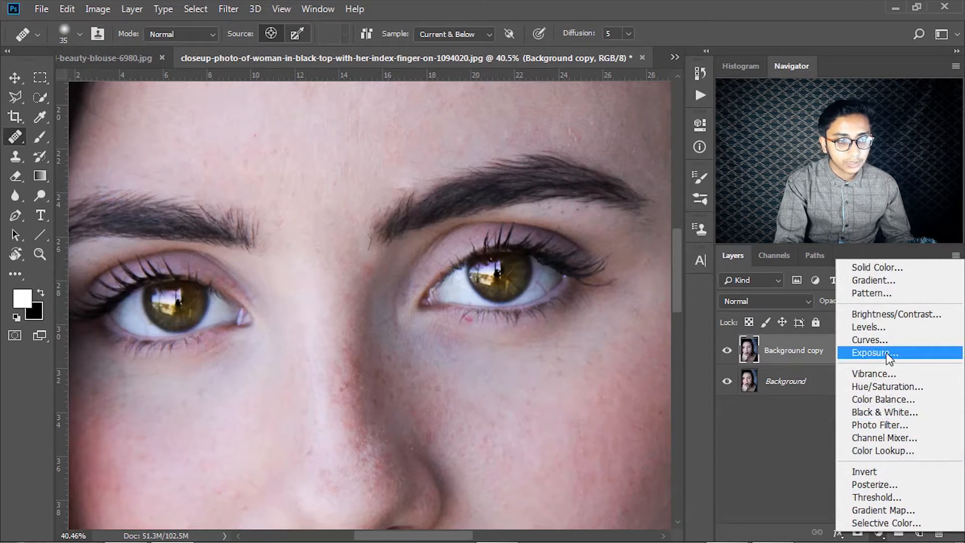
pyautogui.click(888, 410)
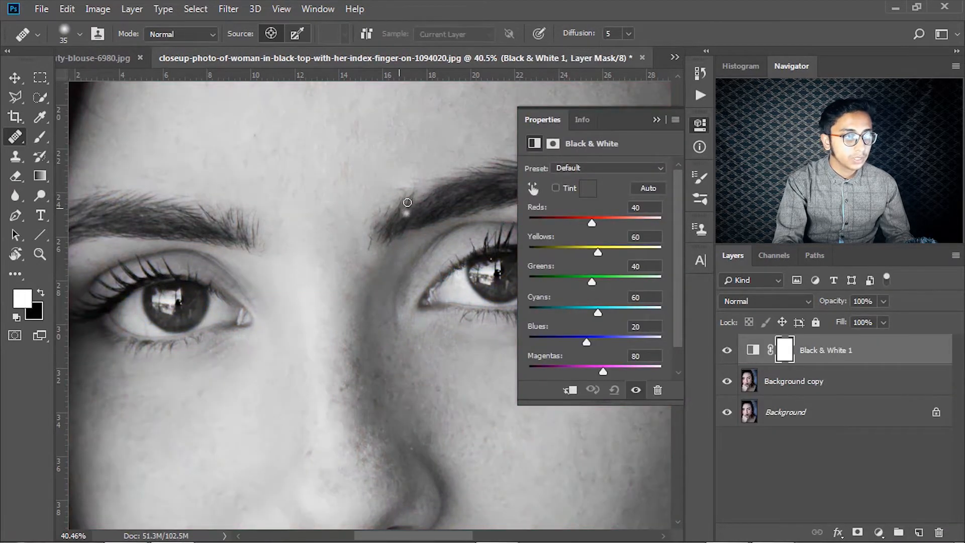
# - Set the Black & White adjustment's Reds to -140 and Yellows to 78 to emphasize the skin blemishes
pyautogui.moveTo(589, 221); pyautogui.dragTo(565, 219)
pyautogui.moveTo(406, 168); pyautogui.dragTo(419, 275)
pyautogui.moveTo(561, 221); pyautogui.dragTo(544, 222)
pyautogui.moveTo(384, 202); pyautogui.dragTo(399, 267)
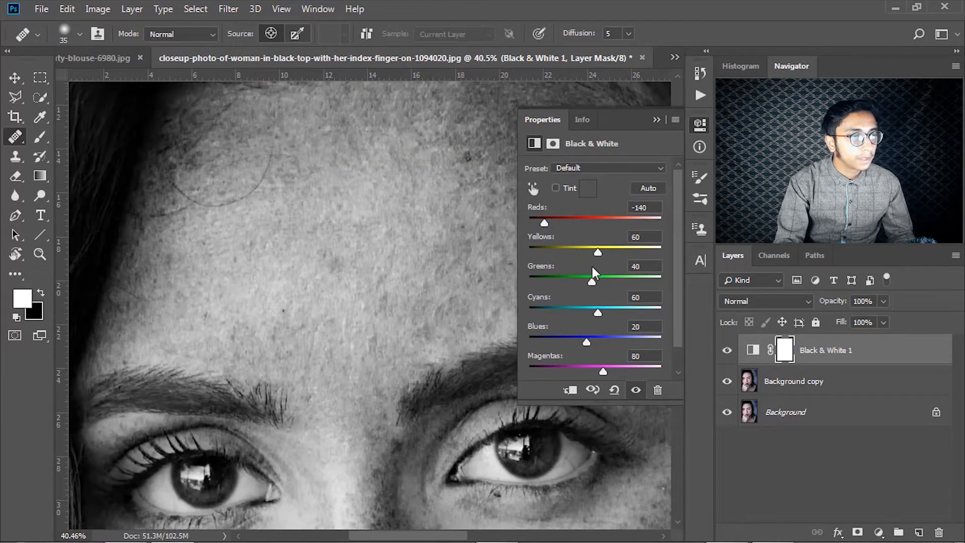
pyautogui.moveTo(596, 251)
pyautogui.mouseDown()
pyautogui.moveTo(547, 253)
pyautogui.moveTo(621, 264)
pyautogui.moveTo(593, 264)
pyautogui.moveTo(608, 260)
pyautogui.mouseUp()
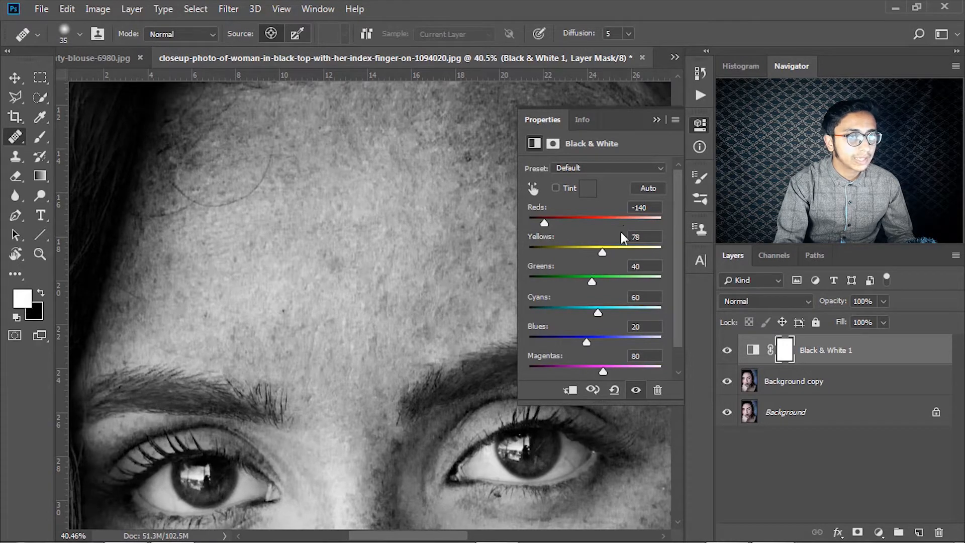
pyautogui.click(661, 121)
# - Create an empty layer directly above Background copy and have the Healing Brush sample Current & Below
pyautogui.scroll(6, 316, 265)
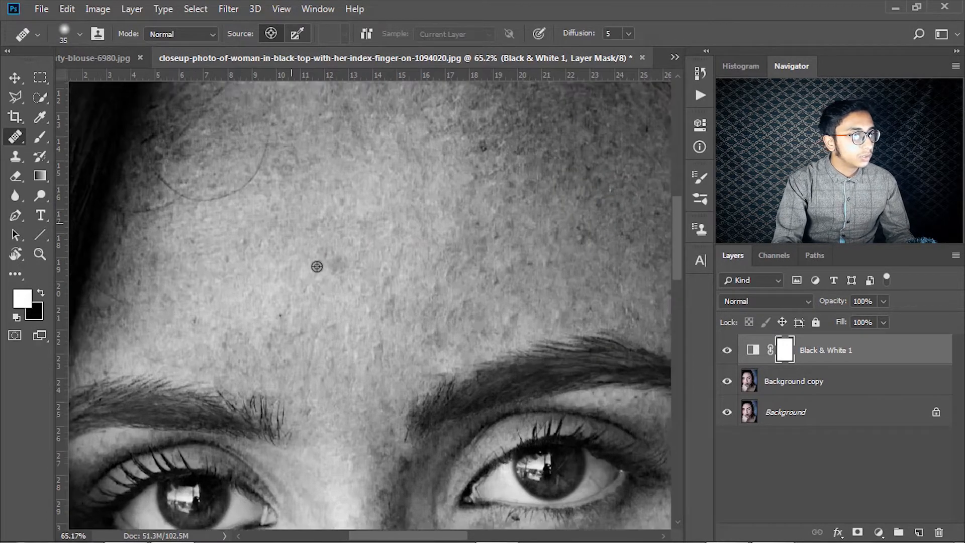
pyautogui.moveTo(481, 221); pyautogui.dragTo(372, 326)
pyautogui.moveTo(528, 146); pyautogui.dragTo(414, 228)
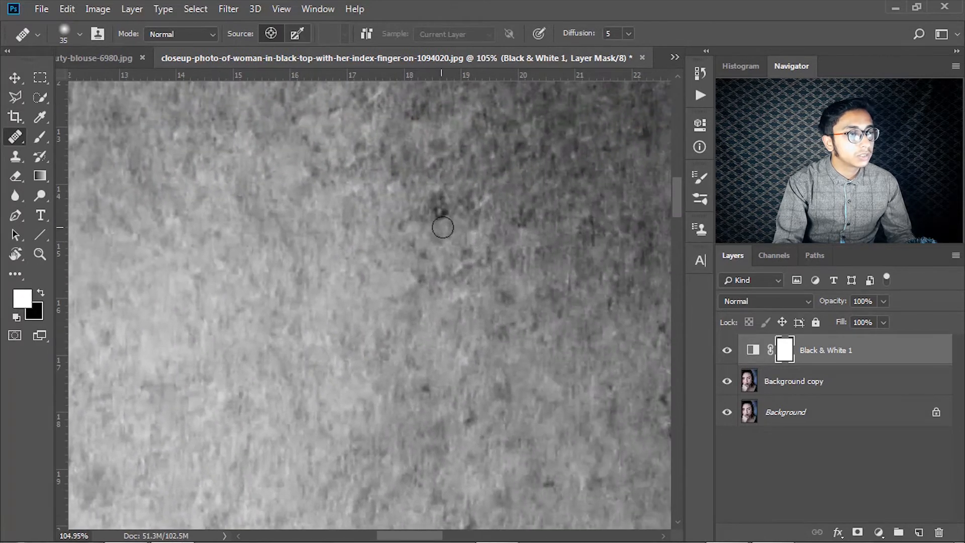
pyautogui.scroll(-1, 440, 263)
pyautogui.click(899, 382)
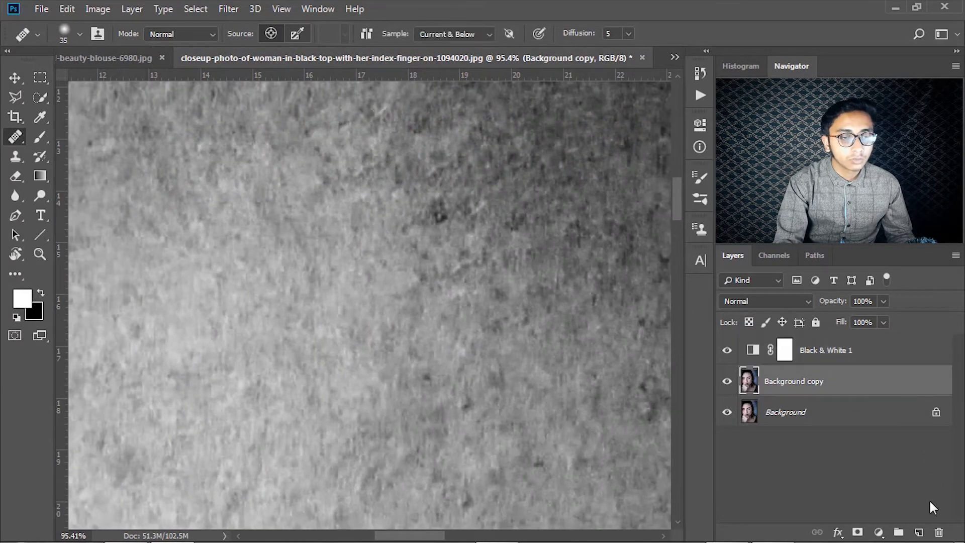
pyautogui.click(920, 530)
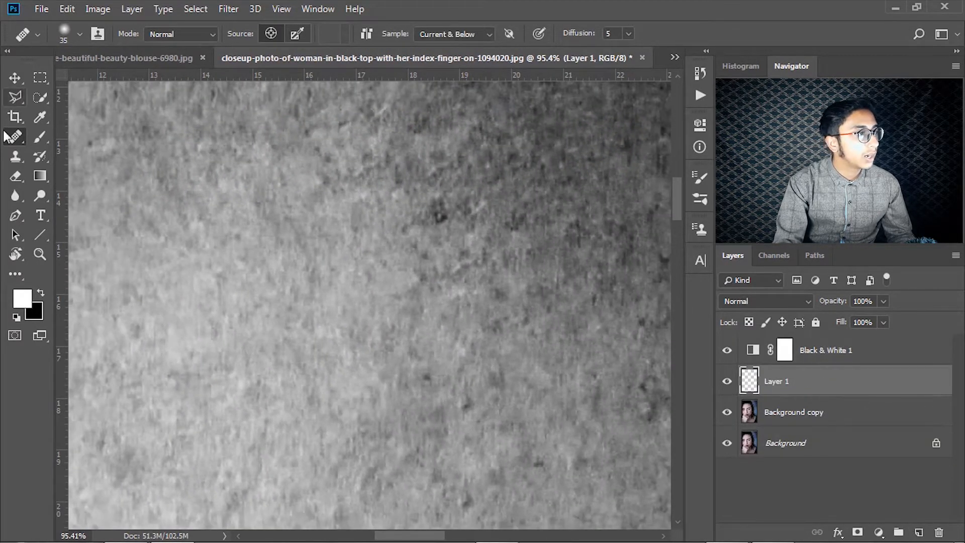
pyautogui.click(473, 40)
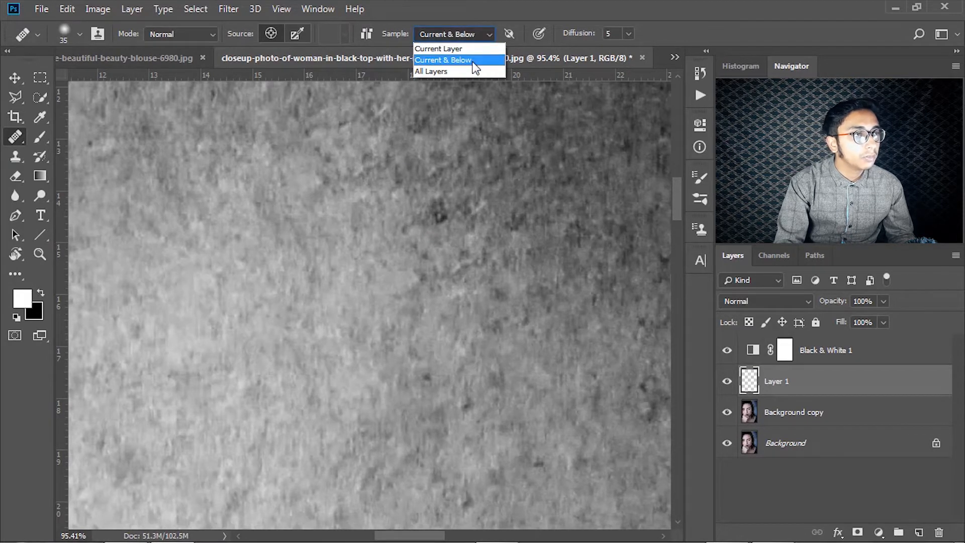
pyautogui.click(475, 60)
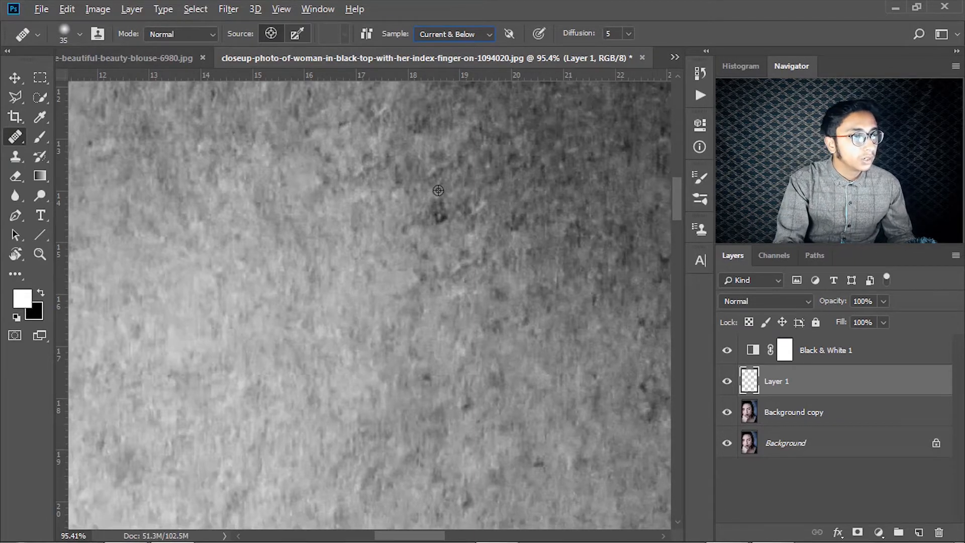
# - Heal the dark spot and nearby blemishes on the upper forehead on Layer 1
pyautogui.click(437, 221)
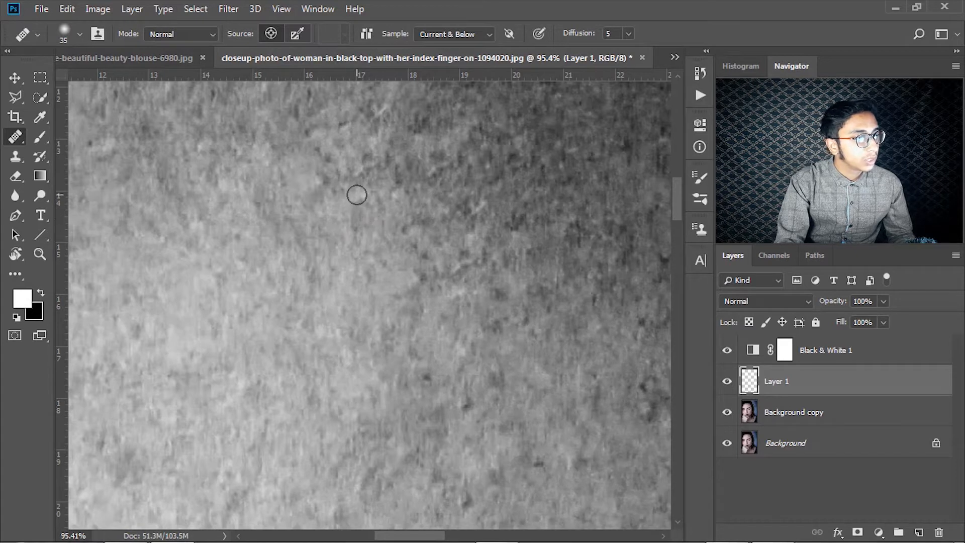
pyautogui.click(474, 228)
pyautogui.click(523, 241)
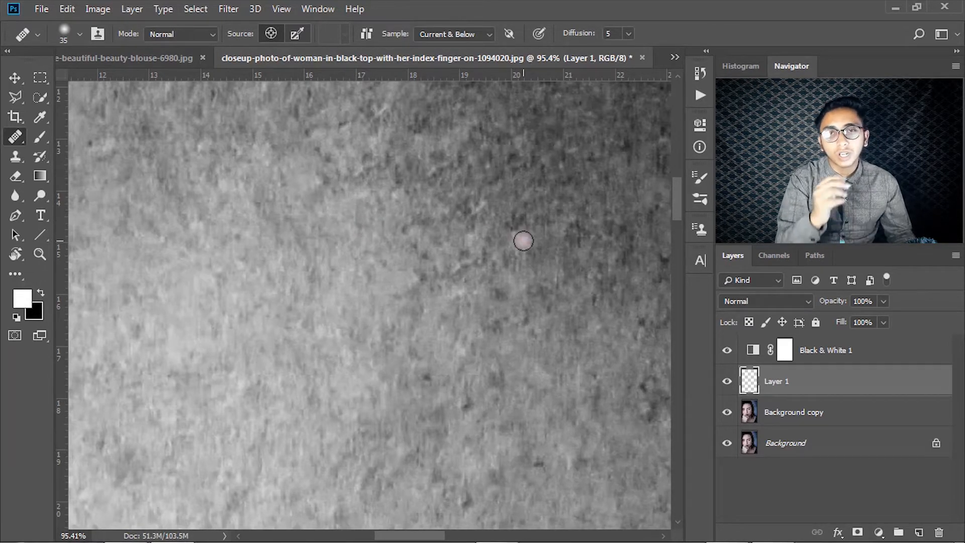
# - Heal three small spots on the left side of the forehead, sampling clean skin beside each one
pyautogui.press('space')
pyautogui.moveTo(477, 120); pyautogui.dragTo(529, 293)
pyautogui.moveTo(304, 289); pyautogui.dragTo(555, 244)
pyautogui.moveTo(383, 303); pyautogui.dragTo(482, 156)
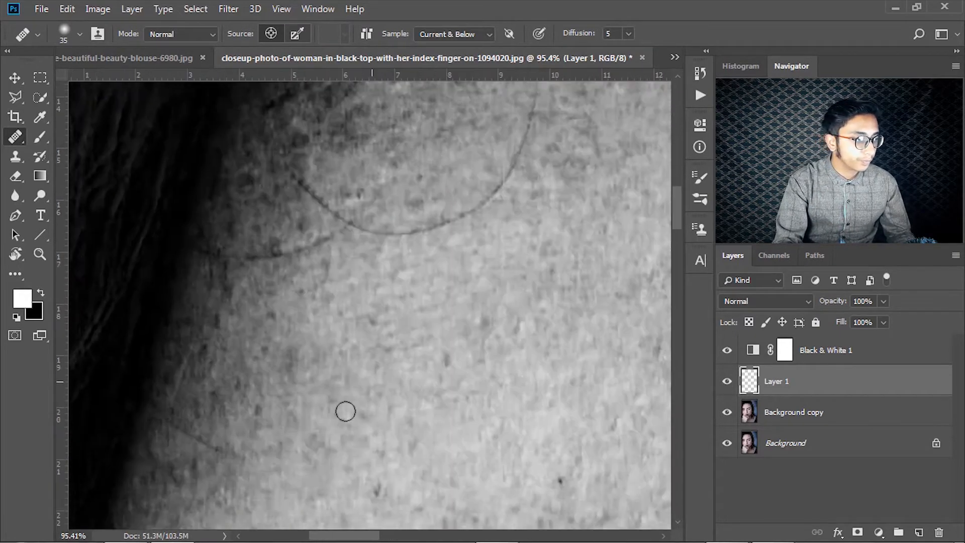
pyautogui.keyDown('alt'); pyautogui.click(320, 380); pyautogui.keyUp('alt')
pyautogui.click(288, 353)
pyautogui.keyDown('alt'); pyautogui.click(418, 383); pyautogui.keyUp('alt')
pyautogui.click(448, 364)
pyautogui.keyDown('alt'); pyautogui.click(510, 340); pyautogui.keyUp('alt')
pyautogui.click(484, 324)
# - Enlarge the healing brush to 46 and remove the curved stray hair from the left side of the forehead
pyautogui.keyDown('alt'); pyautogui.rightClick(422, 199); pyautogui.keyUp('alt')
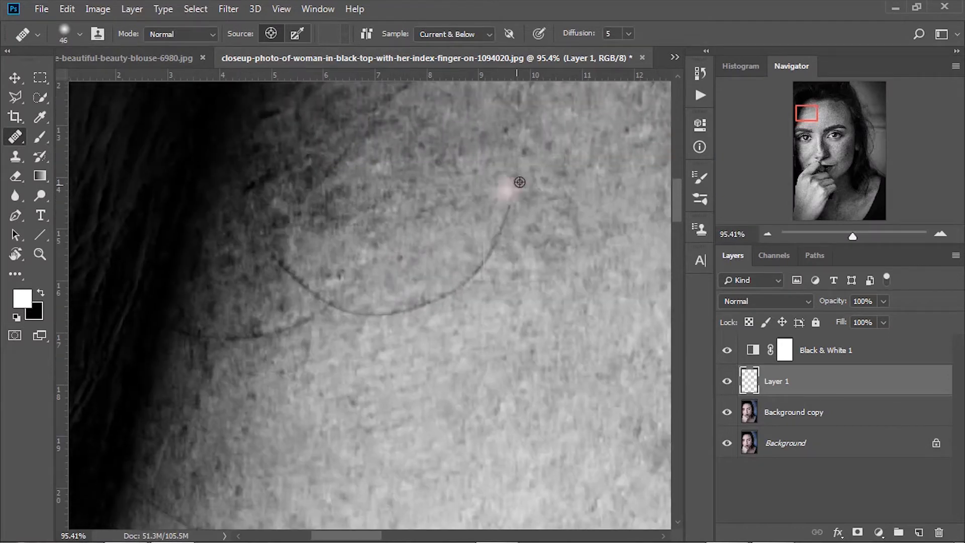
pyautogui.keyDown('alt'); pyautogui.click(519, 181); pyautogui.keyUp('alt')
pyautogui.moveTo(512, 188)
pyautogui.mouseDown()
pyautogui.moveTo(500, 236)
pyautogui.moveTo(437, 304)
pyautogui.moveTo(346, 313)
pyautogui.moveTo(261, 347)
pyautogui.moveTo(201, 341)
pyautogui.mouseUp()
pyautogui.keyDown('alt'); pyautogui.click(499, 248); pyautogui.keyUp('alt')
pyautogui.keyDown('alt'); pyautogui.click(421, 321); pyautogui.keyUp('alt')
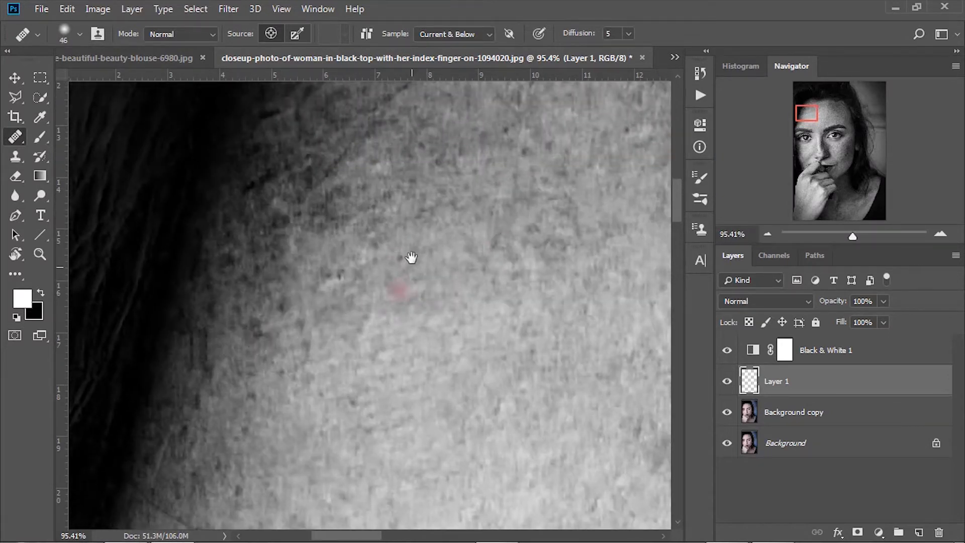
# - Reduce the healing brush to 25 and heal the dark spots just below the hairline
pyautogui.keyDown('alt'); pyautogui.rightClick(443, 292); pyautogui.keyUp('alt')
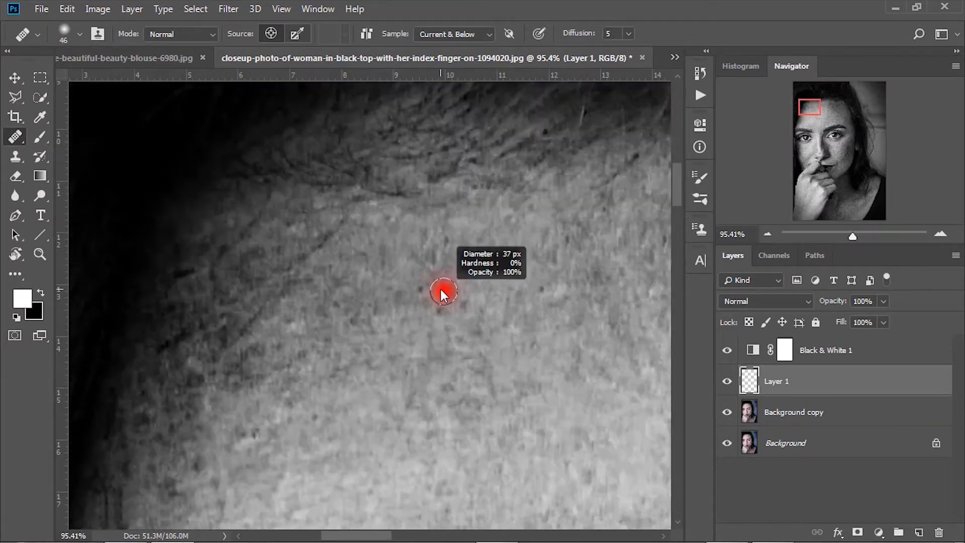
pyautogui.moveTo(442, 293); pyautogui.dragTo(428, 279)
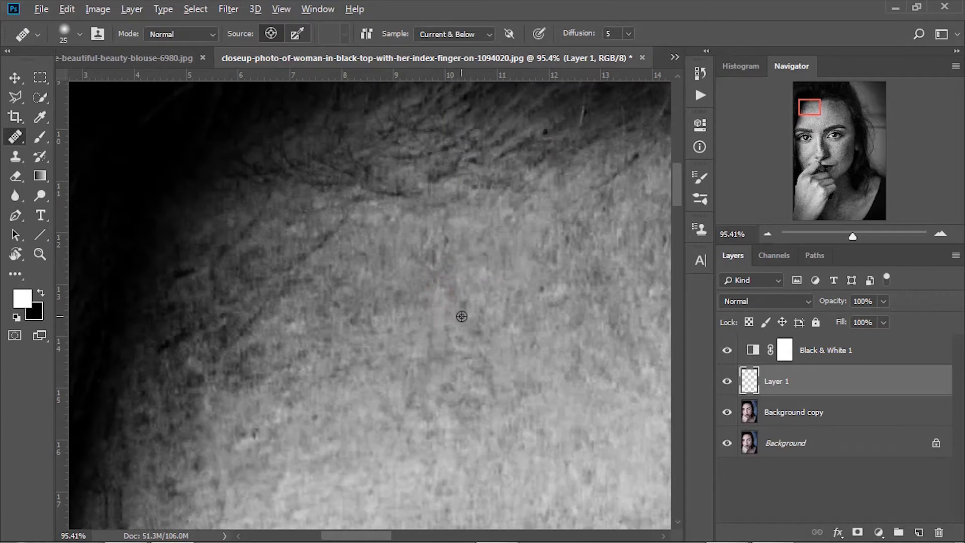
pyautogui.keyDown('alt'); pyautogui.click(479, 309); pyautogui.keyUp('alt')
pyautogui.moveTo(480, 308); pyautogui.dragTo(477, 327)
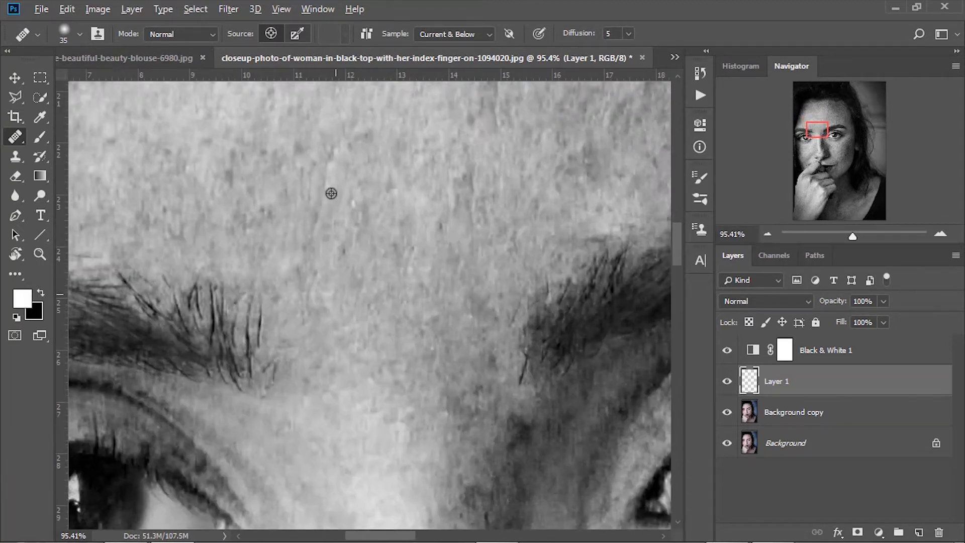
# - Heal the skin just above and between the eyebrows, and reduce the brush size to 25
pyautogui.click(340, 247)
pyautogui.press('[')
pyautogui.press('[')
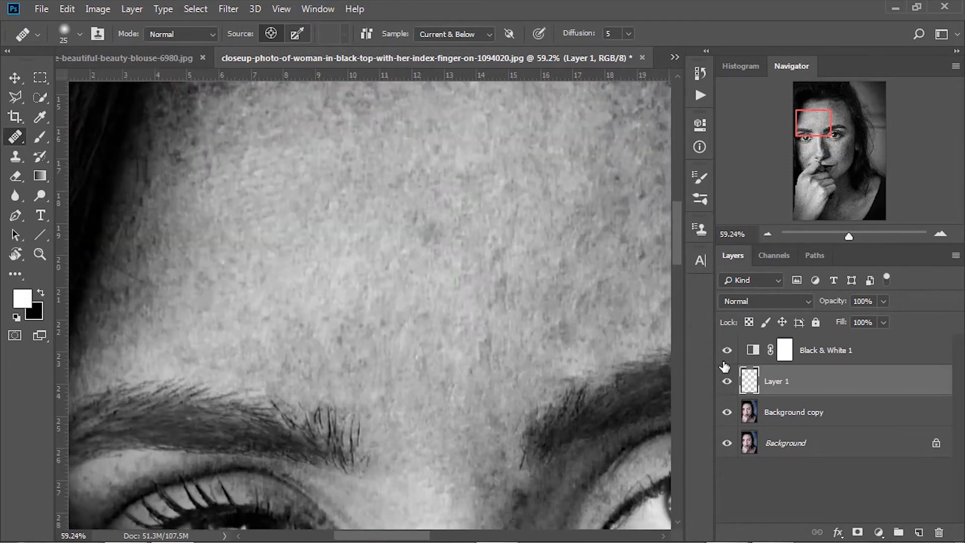
# - Compare the retouched forehead in color by toggling the visibility of the Black & White 1 and Layer 1 layers
pyautogui.click(726, 350)
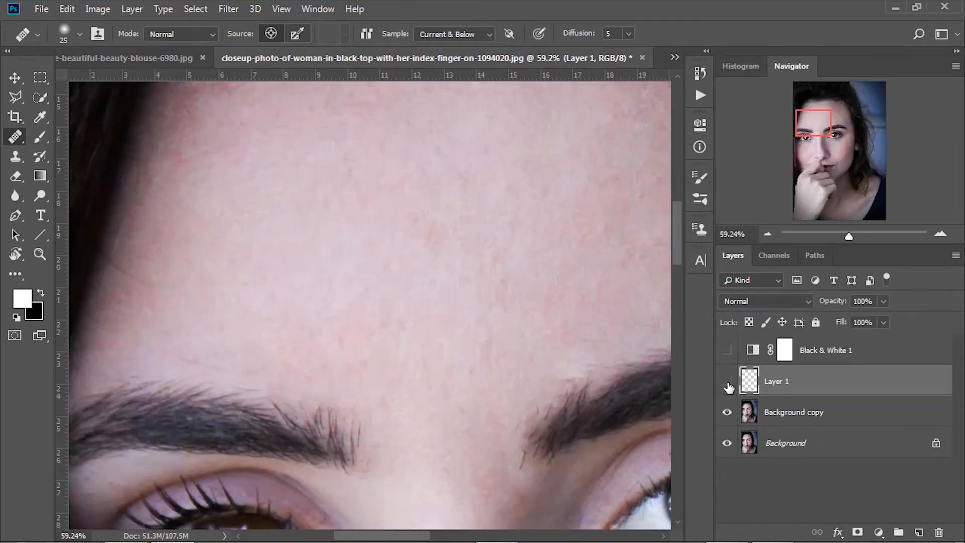
pyautogui.click(727, 350)
# - Heal the dark spots in the middle of the forehead, enlarging the healing brush to 37
pyautogui.scroll(3, 510, 245)
pyautogui.click(523, 267)
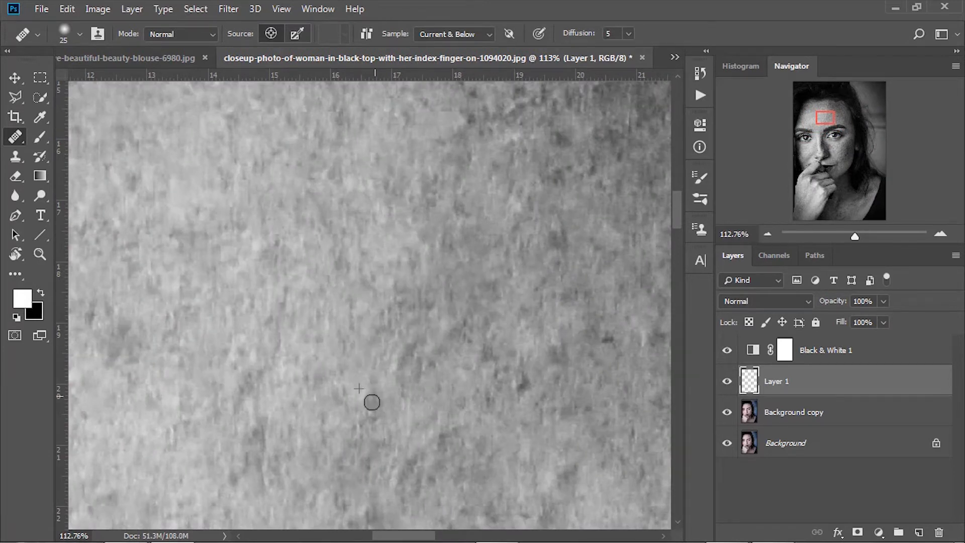
pyautogui.moveTo(375, 390); pyautogui.dragTo(409, 230)
pyautogui.keyDown('alt'); pyautogui.click(381, 362); pyautogui.keyUp('alt')
pyautogui.keyDown('alt'); pyautogui.rightClick(407, 353); pyautogui.keyUp('alt')
pyautogui.keyDown('alt'); pyautogui.click(352, 350); pyautogui.keyUp('alt')
pyautogui.click(370, 354)
# - Heal the remaining spots on the central forehead toward the right eyebrow, sampling clean skin nearby
pyautogui.moveTo(439, 370); pyautogui.dragTo(363, 373)
pyautogui.moveTo(405, 283)
pyautogui.mouseDown()
pyautogui.moveTo(364, 320)
pyautogui.moveTo(371, 352)
pyautogui.mouseUp()
pyautogui.keyDown('alt'); pyautogui.click(429, 285); pyautogui.keyUp('alt')
pyautogui.keyDown('alt'); pyautogui.click(546, 326); pyautogui.keyUp('alt')
pyautogui.moveTo(520, 321)
pyautogui.mouseDown()
pyautogui.moveTo(499, 369)
pyautogui.moveTo(515, 368)
pyautogui.mouseUp()
pyautogui.moveTo(488, 231); pyautogui.dragTo(460, 319)
pyautogui.click(454, 322)
pyautogui.keyDown('alt'); pyautogui.click(530, 289); pyautogui.keyUp('alt')
pyautogui.click(536, 273)
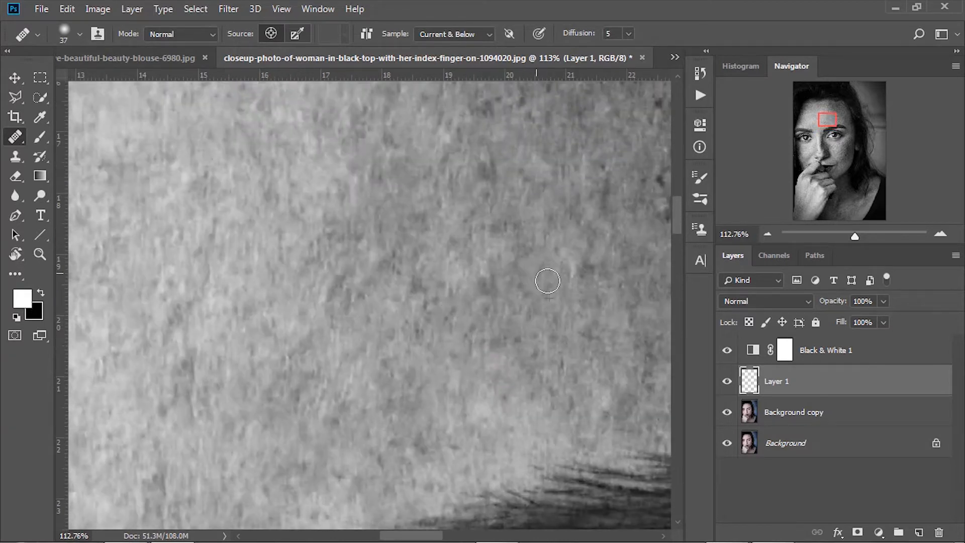
# - Heal three blemishes farther up on the right half of the forehead with nearby sampled skin
pyautogui.moveTo(543, 214); pyautogui.dragTo(407, 332)
pyautogui.keyDown('alt'); pyautogui.click(493, 327); pyautogui.keyUp('alt')
pyautogui.moveTo(484, 320); pyautogui.dragTo(484, 342)
pyautogui.keyDown('alt'); pyautogui.click(377, 303); pyautogui.keyUp('alt')
pyautogui.moveTo(362, 311); pyautogui.dragTo(340, 320)
pyautogui.keyDown('alt'); pyautogui.click(345, 219); pyautogui.keyUp('alt')
pyautogui.click(359, 217)
# - Heal the blemishes above the arch of the right eyebrow, adjusting the brush size to each spot
pyautogui.moveTo(439, 315); pyautogui.dragTo(344, 255)
pyautogui.keyDown('alt'); pyautogui.click(340, 356); pyautogui.keyUp('alt')
pyautogui.keyDown('alt'); pyautogui.rightClick(341, 356); pyautogui.keyUp('alt')
pyautogui.moveTo(334, 327); pyautogui.dragTo(354, 328)
pyautogui.keyDown('alt'); pyautogui.click(422, 291); pyautogui.keyUp('alt')
pyautogui.keyDown('alt'); pyautogui.rightClick(421, 284); pyautogui.keyUp('alt')
pyautogui.moveTo(422, 259)
pyautogui.mouseDown()
pyautogui.moveTo(432, 266)
pyautogui.moveTo(428, 239)
pyautogui.moveTo(482, 279)
pyautogui.mouseUp()
pyautogui.moveTo(512, 333); pyautogui.dragTo(430, 185)
# - Set the healing brush size to 43 and heal the spots on the forehead above the right eyebrow's outer part
pyautogui.keyDown('alt'); pyautogui.rightClick(506, 285); pyautogui.keyUp('alt')
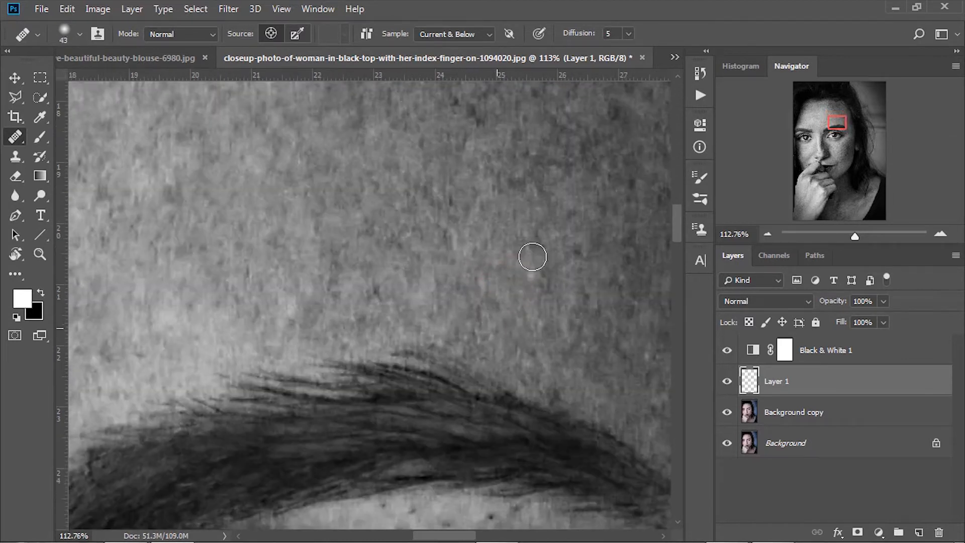
pyautogui.moveTo(538, 182); pyautogui.dragTo(501, 320)
pyautogui.keyDown('alt'); pyautogui.click(454, 249); pyautogui.keyUp('alt')
pyautogui.click(413, 239)
pyautogui.moveTo(527, 228); pyautogui.dragTo(519, 211)
# - Heal three dark spots on the upper right forehead, sampling adjacent skin for each
pyautogui.moveTo(436, 192); pyautogui.dragTo(510, 329)
pyautogui.keyDown('alt'); pyautogui.click(443, 225); pyautogui.keyUp('alt')
pyautogui.click(408, 221)
pyautogui.keyDown('alt'); pyautogui.click(409, 204); pyautogui.keyUp('alt')
pyautogui.click(396, 239)
pyautogui.keyDown('alt'); pyautogui.click(443, 244); pyautogui.keyUp('alt')
pyautogui.click(414, 197)
# - Reduce the healing brush to 28 and heal the blemish near the hairline on the right
pyautogui.moveTo(418, 203); pyautogui.dragTo(397, 325)
pyautogui.keyDown('alt'); pyautogui.rightClick(530, 262); pyautogui.keyUp('alt')
pyautogui.keyDown('alt'); pyautogui.click(552, 241); pyautogui.keyUp('alt')
pyautogui.moveTo(537, 233); pyautogui.dragTo(536, 256)
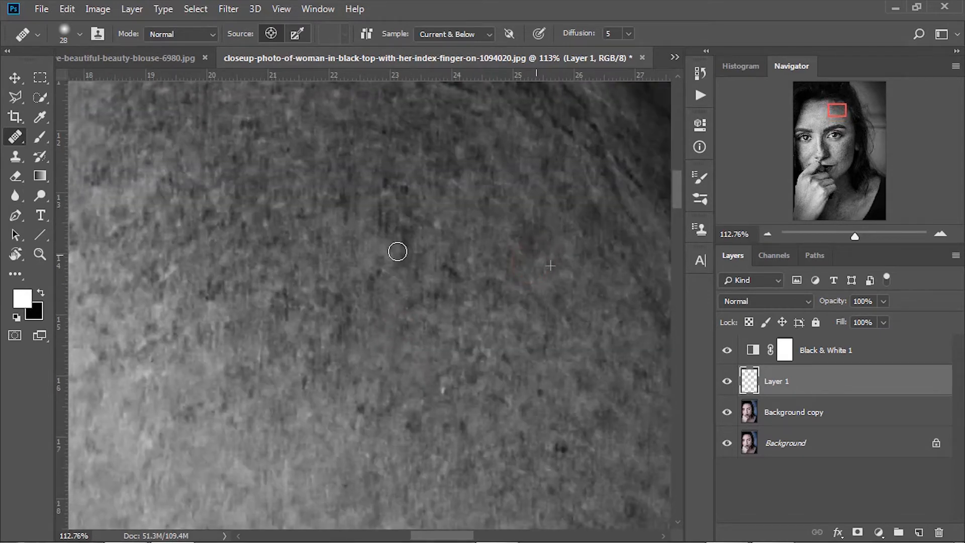
# - Heal the scattered dark spots across the upper middle of the forehead using nearby skin samples
pyautogui.moveTo(261, 201); pyautogui.dragTo(603, 336)
pyautogui.moveTo(298, 394); pyautogui.dragTo(324, 264)
pyautogui.keyDown('alt'); pyautogui.click(321, 259); pyautogui.keyUp('alt')
pyautogui.click(341, 247)
pyautogui.keyDown('alt'); pyautogui.click(290, 199); pyautogui.keyUp('alt')
pyautogui.click(308, 195)
pyautogui.moveTo(283, 290); pyautogui.dragTo(284, 158)
pyautogui.keyDown('alt'); pyautogui.click(402, 280); pyautogui.keyUp('alt')
pyautogui.moveTo(417, 297); pyautogui.dragTo(429, 314)
# - Heal the small spots on the right side of the forehead, midway between hairline and eyebrow
pyautogui.moveTo(484, 229); pyautogui.dragTo(235, 242)
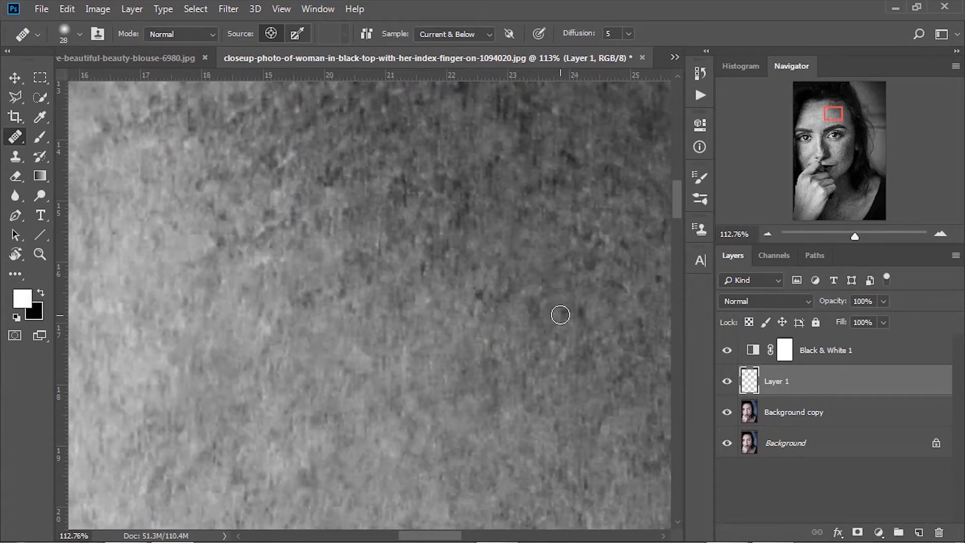
pyautogui.moveTo(580, 313); pyautogui.dragTo(418, 326)
pyautogui.keyDown('alt'); pyautogui.click(532, 361); pyautogui.keyUp('alt')
pyautogui.click(517, 348)
pyautogui.click(524, 331)
# - Heal the dark spots on the left cheek with clean skin sampled beside them
pyautogui.moveTo(474, 363); pyautogui.dragTo(581, 94)
pyautogui.moveTo(402, 322); pyautogui.dragTo(643, 196)
pyautogui.moveTo(170, 314); pyautogui.dragTo(532, 196)
pyautogui.moveTo(274, 308); pyautogui.dragTo(452, 85)
pyautogui.moveTo(166, 482); pyautogui.dragTo(405, 300)
pyautogui.moveTo(239, 294); pyautogui.dragTo(280, 295)
pyautogui.keyDown('alt'); pyautogui.rightClick(278, 327); pyautogui.keyUp('alt')
pyautogui.keyDown('alt'); pyautogui.click(246, 319); pyautogui.keyUp('alt')
pyautogui.click(237, 384)
pyautogui.keyDown('alt'); pyautogui.click(295, 337); pyautogui.keyUp('alt')
pyautogui.moveTo(281, 396); pyautogui.dragTo(297, 312)
pyautogui.click(279, 310)
# - Set the healing brush size to 27 and heal a blemish on the lower left cheek
pyautogui.keyDown('alt'); pyautogui.rightClick(312, 310); pyautogui.keyUp('alt')
pyautogui.keyDown('alt'); pyautogui.scroll(-3, 402, 338); pyautogui.keyUp('alt')
pyautogui.keyDown('alt'); pyautogui.scroll(3, 402, 338); pyautogui.keyUp('alt')
pyautogui.moveTo(392, 386); pyautogui.dragTo(403, 206)
pyautogui.click(388, 399)
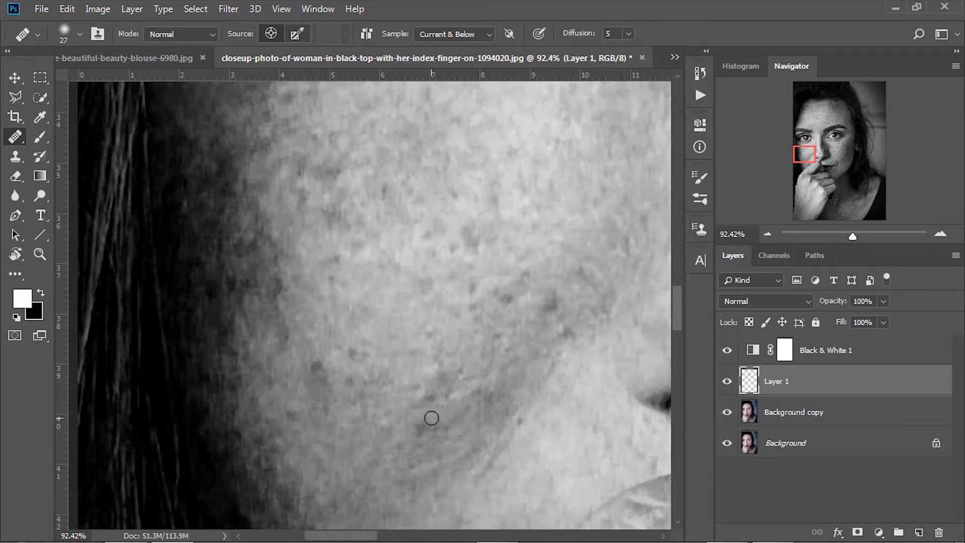
# - Heal the remaining dark spots across the lower left cheek using clean skin sampled beside them
pyautogui.keyDown('alt'); pyautogui.click(540, 296); pyautogui.keyUp('alt')
pyautogui.moveTo(547, 313); pyautogui.dragTo(556, 297)
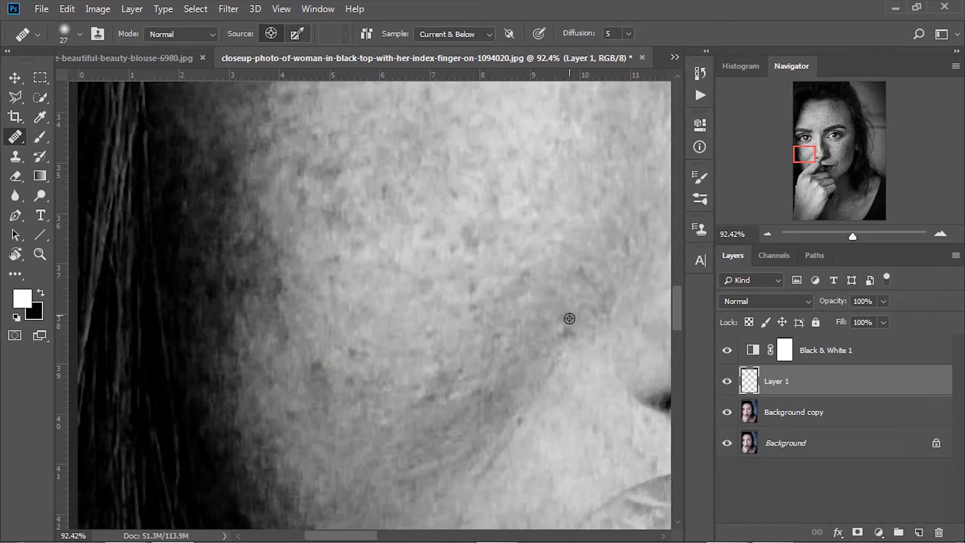
pyautogui.moveTo(480, 335); pyautogui.dragTo(517, 103)
pyautogui.click(460, 353)
pyautogui.moveTo(495, 432); pyautogui.dragTo(321, 140)
pyautogui.click(423, 281)
pyautogui.moveTo(281, 111); pyautogui.dragTo(323, 354)
pyautogui.moveTo(369, 258); pyautogui.dragTo(417, 439)
pyautogui.moveTo(370, 321); pyautogui.dragTo(447, 460)
# - Set the healing brush size to 22 and heal the dark spots along the shaded side of the nose bridge
pyautogui.moveTo(618, 251); pyautogui.dragTo(166, 322)
pyautogui.keyDown('alt'); pyautogui.click(398, 324); pyautogui.keyUp('alt')
pyautogui.click(406, 302)
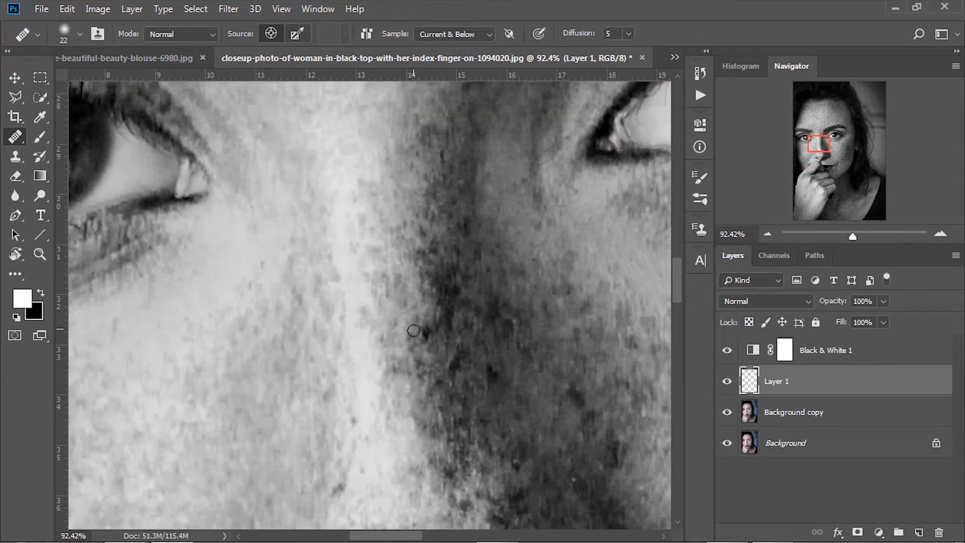
pyautogui.moveTo(467, 321); pyautogui.dragTo(400, 248)
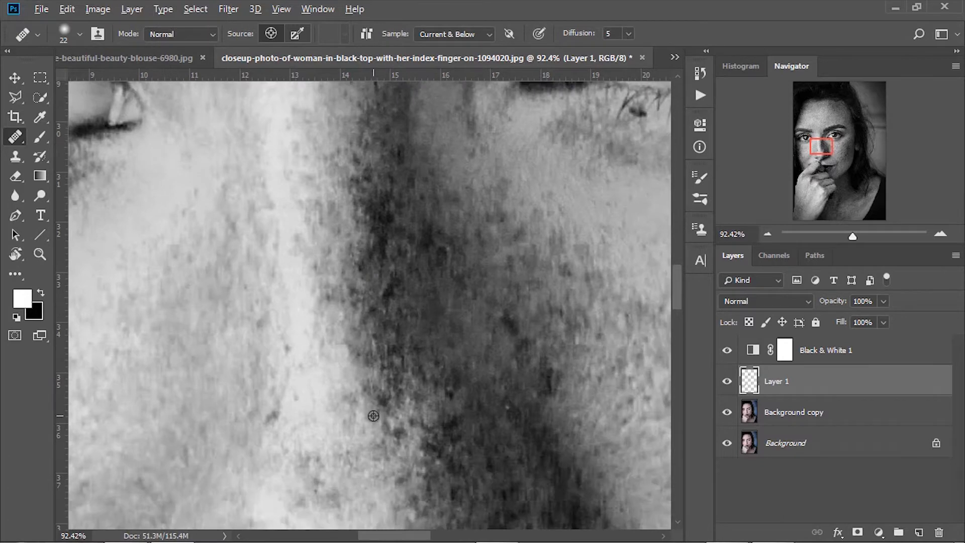
pyautogui.keyDown('alt'); pyautogui.click(350, 355); pyautogui.keyUp('alt')
pyautogui.moveTo(383, 417)
pyautogui.mouseDown()
pyautogui.moveTo(284, 254)
pyautogui.moveTo(295, 230)
pyautogui.mouseUp()
# - Increase the healing brush size to 35 and heal the spots around the nose tip with nearby skin samples
pyautogui.press(']')
pyautogui.press(']')
pyautogui.press(']')
pyautogui.keyDown('alt'); pyautogui.click(252, 336); pyautogui.keyUp('alt')
pyautogui.moveTo(249, 314); pyautogui.dragTo(211, 323)
pyautogui.keyDown('alt'); pyautogui.click(184, 211); pyautogui.keyUp('alt')
pyautogui.moveTo(183, 226); pyautogui.dragTo(181, 236)
# - Heal the dark spots on the shaded outer part of the right cheek
pyautogui.moveTo(513, 482); pyautogui.dragTo(480, 296)
pyautogui.moveTo(568, 422); pyautogui.dragTo(367, 271)
pyautogui.moveTo(372, 311); pyautogui.dragTo(402, 128)
pyautogui.moveTo(596, 160); pyautogui.dragTo(437, 320)
pyautogui.moveTo(461, 266); pyautogui.dragTo(310, 462)
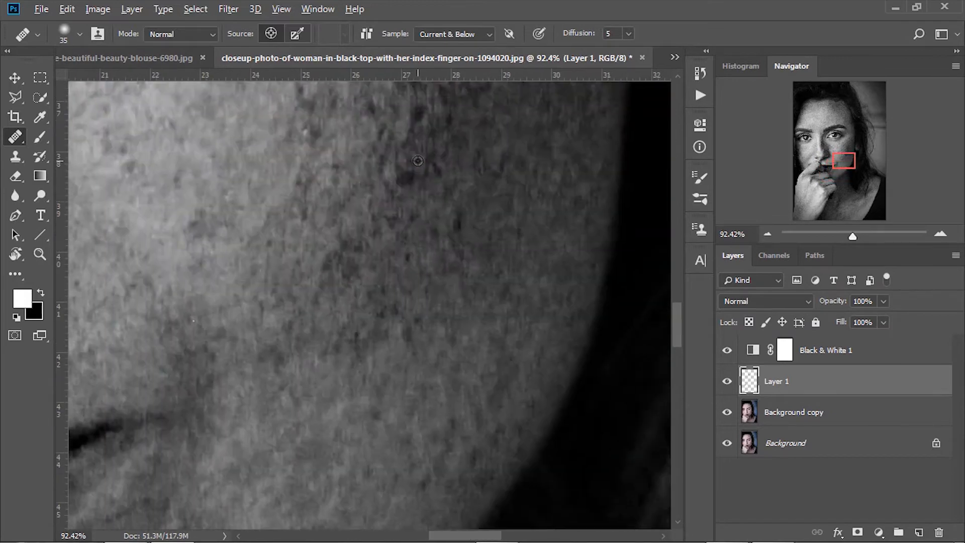
pyautogui.moveTo(402, 116); pyautogui.dragTo(430, 288)
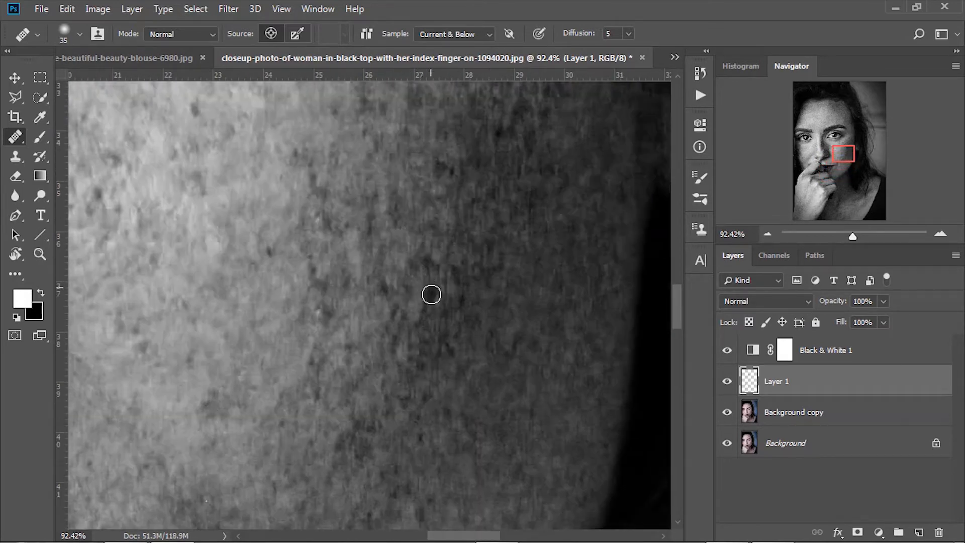
pyautogui.moveTo(508, 224); pyautogui.dragTo(465, 342)
pyautogui.moveTo(386, 207); pyautogui.dragTo(415, 344)
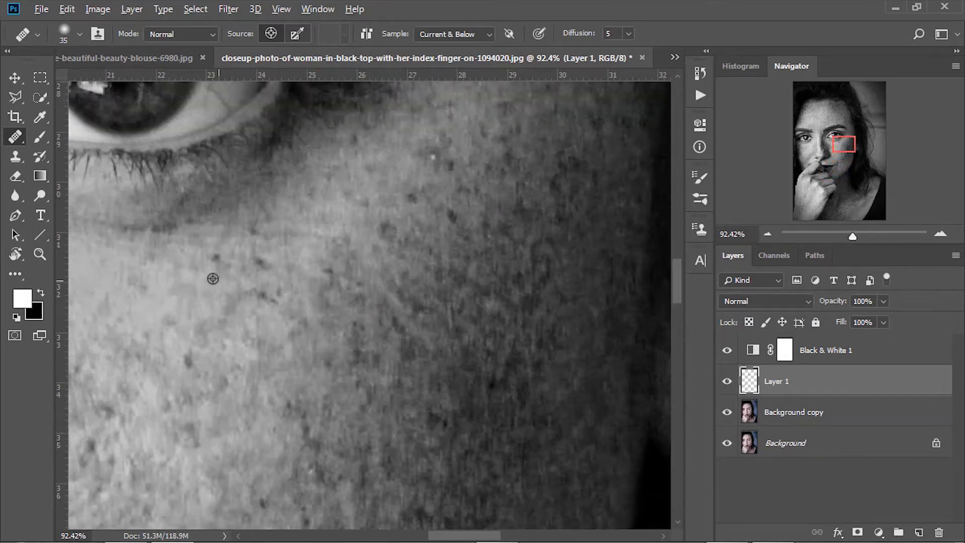
# - Heal the scattered freckles on the right cheek just below the eye
pyautogui.moveTo(128, 446); pyautogui.dragTo(300, 321)
pyautogui.click(263, 318)
pyautogui.click(253, 329)
pyautogui.click(348, 272)
pyautogui.click(367, 305)
pyautogui.click(365, 318)
pyautogui.click(381, 275)
# - Heal the dark spots on the upper right cheek below the outer corner of the eye
pyautogui.moveTo(462, 231); pyautogui.dragTo(362, 406)
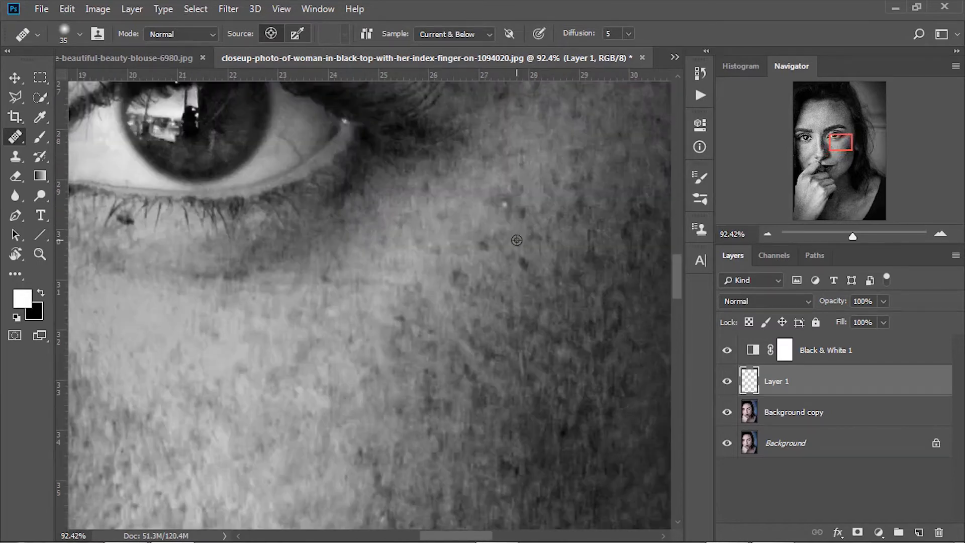
pyautogui.click(459, 276)
pyautogui.keyDown('alt'); pyautogui.click(389, 308); pyautogui.keyUp('alt')
pyautogui.click(402, 321)
pyautogui.moveTo(439, 198)
pyautogui.mouseDown()
pyautogui.moveTo(286, 194)
pyautogui.moveTo(320, 185)
pyautogui.mouseUp()
pyautogui.click(385, 185)
# - Set the healing brush size to 18 and heal the small dark spots just above the nose tip
pyautogui.moveTo(269, 362)
pyautogui.mouseDown()
pyautogui.moveTo(614, 384)
pyautogui.moveTo(622, 402)
pyautogui.mouseUp()
pyautogui.moveTo(360, 241)
pyautogui.mouseDown()
pyautogui.moveTo(409, 266)
pyautogui.moveTo(325, 258)
pyautogui.moveTo(377, 231)
pyautogui.moveTo(375, 251)
pyautogui.mouseUp()
pyautogui.keyDown('alt'); pyautogui.click(344, 304); pyautogui.keyUp('alt')
pyautogui.scroll(-10, 458, 308)
pyautogui.scroll(8, 485, 454)
pyautogui.scroll(2, 269, 214)
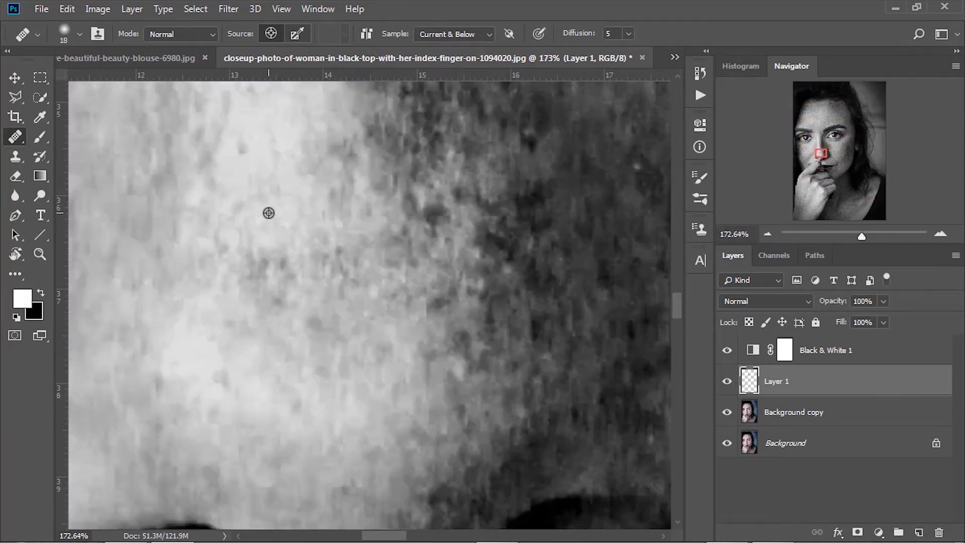
pyautogui.moveTo(271, 258)
pyautogui.mouseDown()
pyautogui.moveTo(286, 257)
pyautogui.moveTo(274, 277)
pyautogui.mouseUp()
pyautogui.keyDown('alt'); pyautogui.click(273, 207); pyautogui.keyUp('alt')
# - Set the healing brush size to 56 and heal the remaining uneven patches on the forehead
pyautogui.scroll(-6, 441, 351)
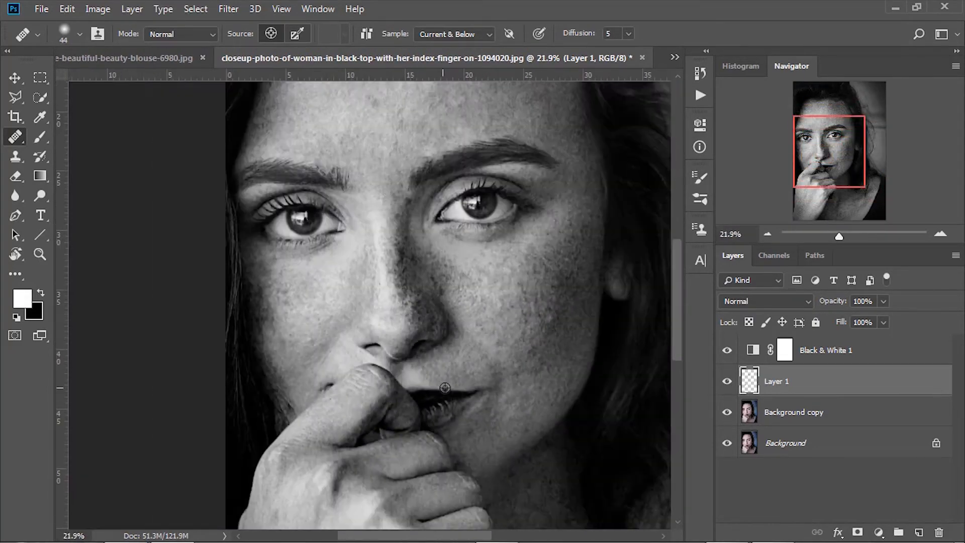
pyautogui.scroll(3, 407, 100)
pyautogui.moveTo(378, 119); pyautogui.dragTo(402, 259)
pyautogui.scroll(2, 401, 259)
pyautogui.moveTo(323, 197)
pyautogui.mouseDown()
pyautogui.moveTo(377, 197)
pyautogui.moveTo(396, 223)
pyautogui.mouseUp()
pyautogui.scroll(-5, 397, 226)
pyautogui.scroll(5, 429, 216)
pyautogui.scroll(-5, 415, 223)
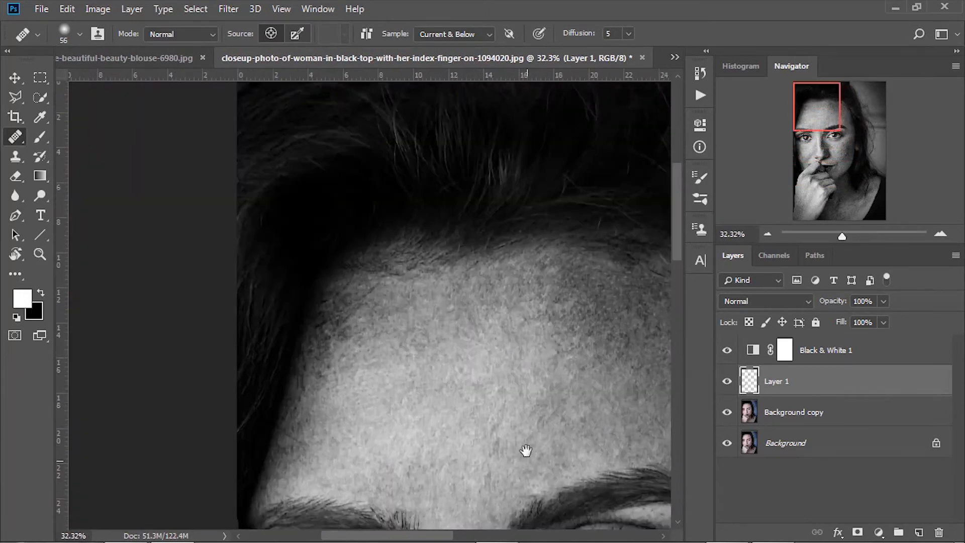
# - Hide the Black & White 1 adjustment and heal the red spots on the right cheek in color
pyautogui.moveTo(526, 459); pyautogui.dragTo(351, 175)
pyautogui.scroll(4, 514, 222)
pyautogui.moveTo(598, 210); pyautogui.dragTo(537, 310)
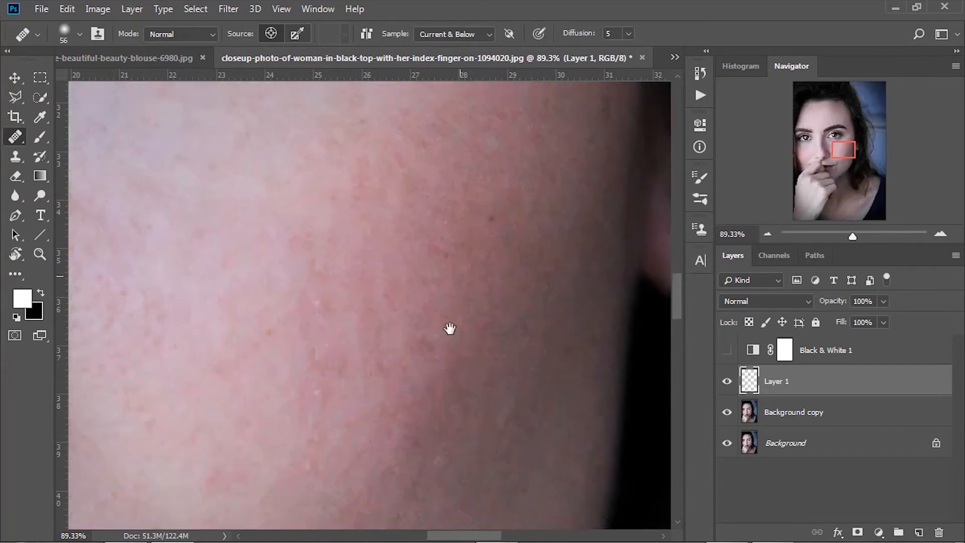
pyautogui.keyDown('alt'); pyautogui.click(292, 215); pyautogui.keyUp('alt')
pyautogui.click(322, 224)
pyautogui.click(324, 315)
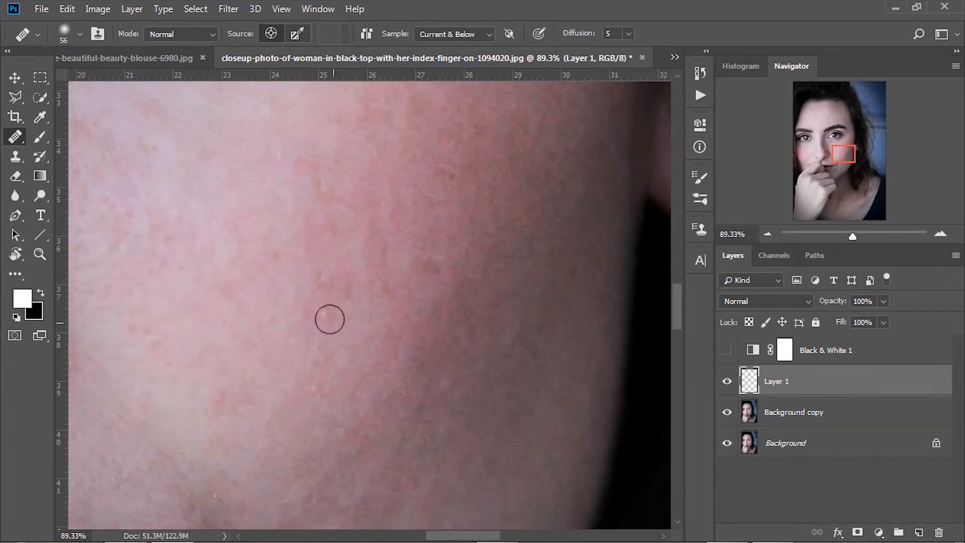
pyautogui.keyDown('alt'); pyautogui.click(196, 402); pyautogui.keyUp('alt')
pyautogui.moveTo(225, 397)
pyautogui.mouseDown()
pyautogui.moveTo(213, 417)
pyautogui.moveTo(317, 241)
pyautogui.mouseUp()
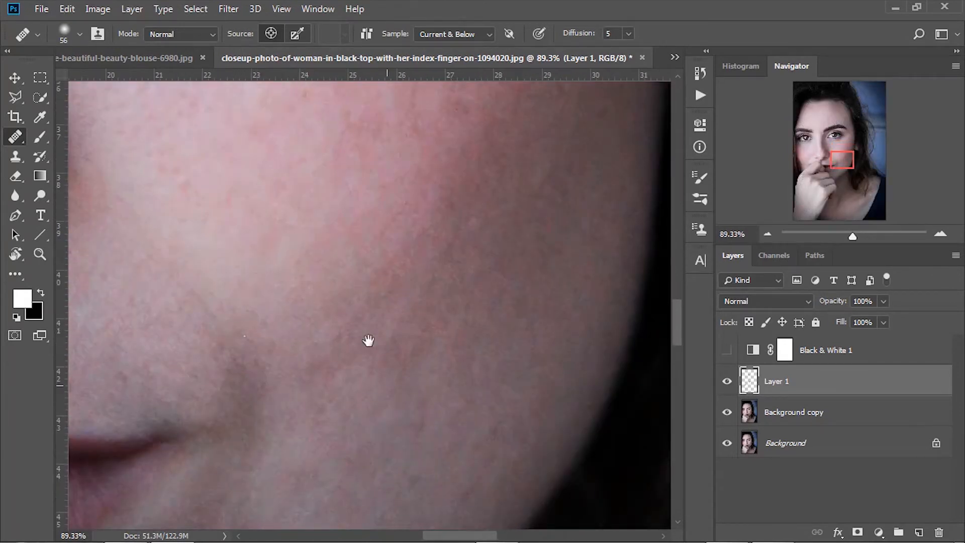
# - Heal the light speck beside the mouth corner and the reddish spots in the middle of the right cheek
pyautogui.moveTo(384, 384); pyautogui.dragTo(448, 83)
pyautogui.click(222, 306)
pyautogui.moveTo(148, 399); pyautogui.dragTo(368, 244)
pyautogui.moveTo(251, 502); pyautogui.dragTo(409, 288)
pyautogui.moveTo(553, 101); pyautogui.dragTo(398, 338)
pyautogui.moveTo(252, 111); pyautogui.dragTo(376, 243)
pyautogui.keyDown('alt'); pyautogui.click(454, 299); pyautogui.keyUp('alt')
pyautogui.moveTo(475, 316); pyautogui.dragTo(507, 363)
pyautogui.click(493, 355)
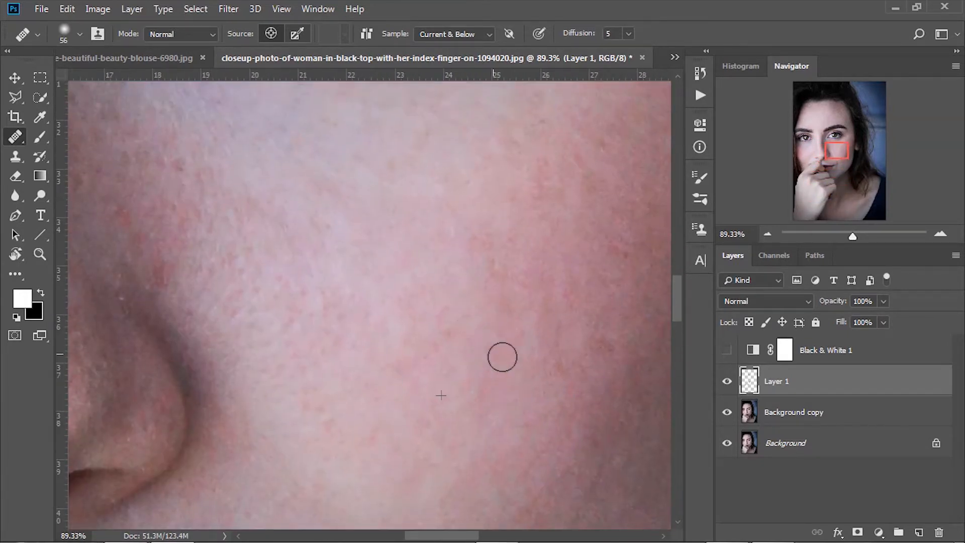
# - Set the healing brush size to 20 for the tiny dark spots beneath the right eyebrow
pyautogui.moveTo(547, 121); pyautogui.dragTo(425, 439)
pyautogui.moveTo(329, 182); pyautogui.dragTo(408, 338)
pyautogui.keyDown('alt'); pyautogui.rightClick(415, 262); pyautogui.keyUp('alt')
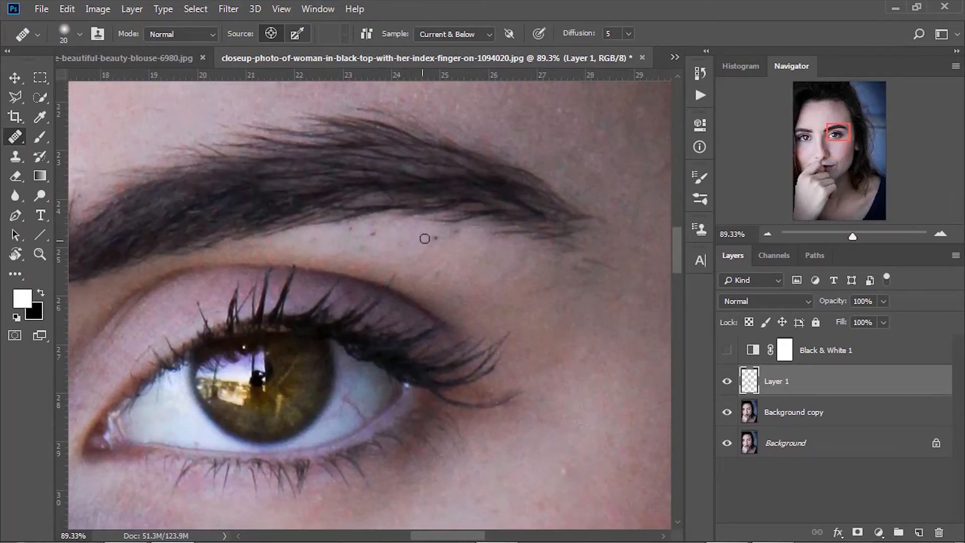
# - Delete the Black & White 1 adjustment layer and compare the portrait with and without the healing on Layer 1
pyautogui.scroll(-10, 376, 235)
pyautogui.click(726, 383)
pyautogui.moveTo(824, 352); pyautogui.dragTo(941, 532)
pyautogui.click(726, 350)
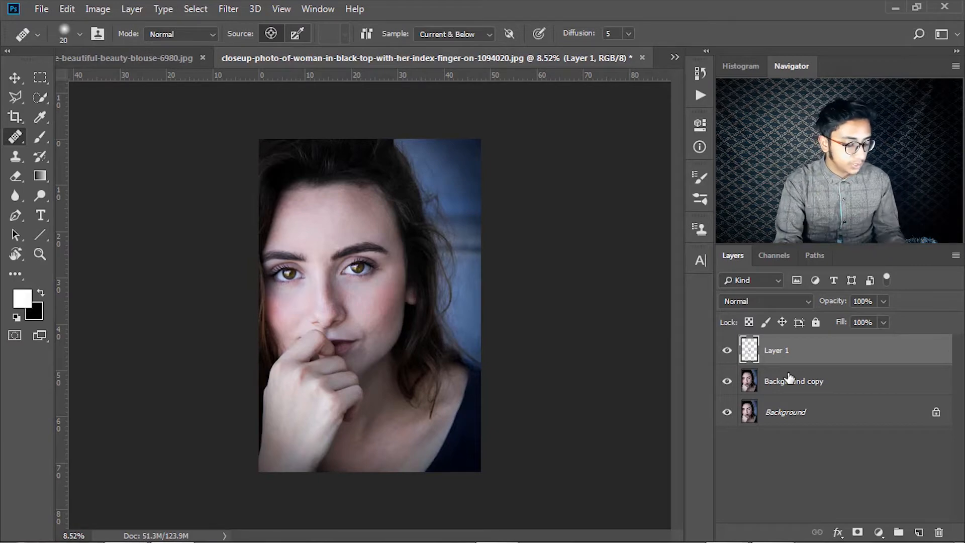
# - Examine the healed skin on the upper left forehead up close and in the whole portrait
pyautogui.scroll(8, 287, 168)
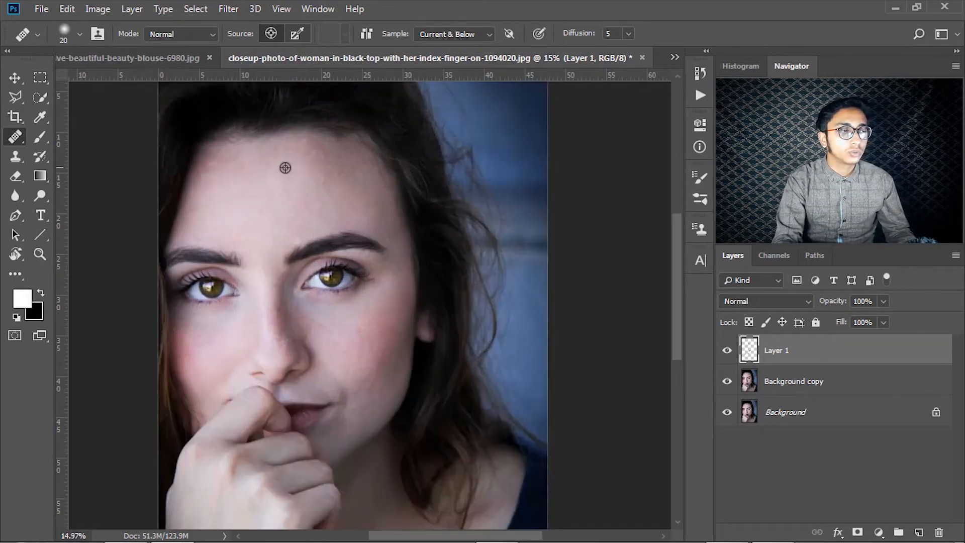
pyautogui.scroll(1, 199, 172)
pyautogui.moveTo(199, 173); pyautogui.dragTo(405, 183)
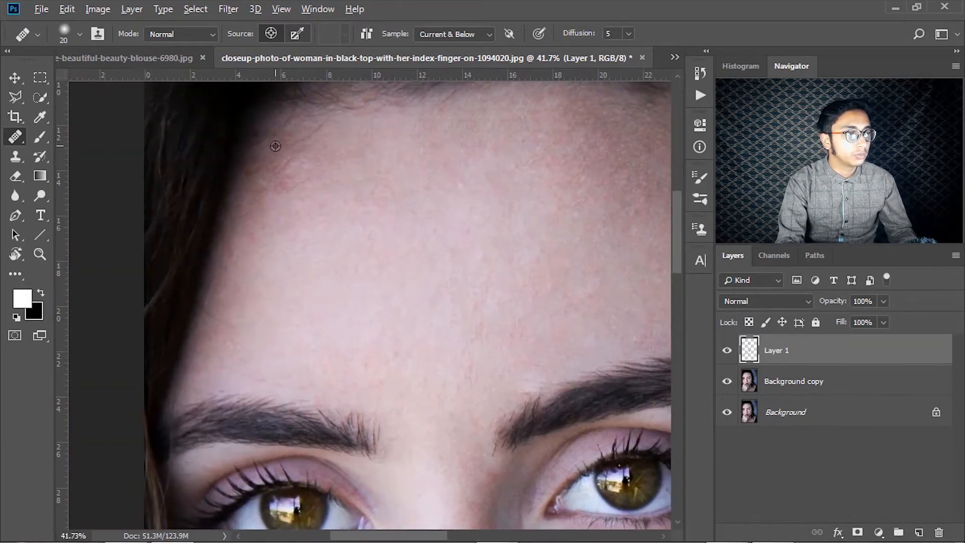
pyautogui.scroll(4, 314, 144)
pyautogui.moveTo(346, 149); pyautogui.dragTo(387, 161)
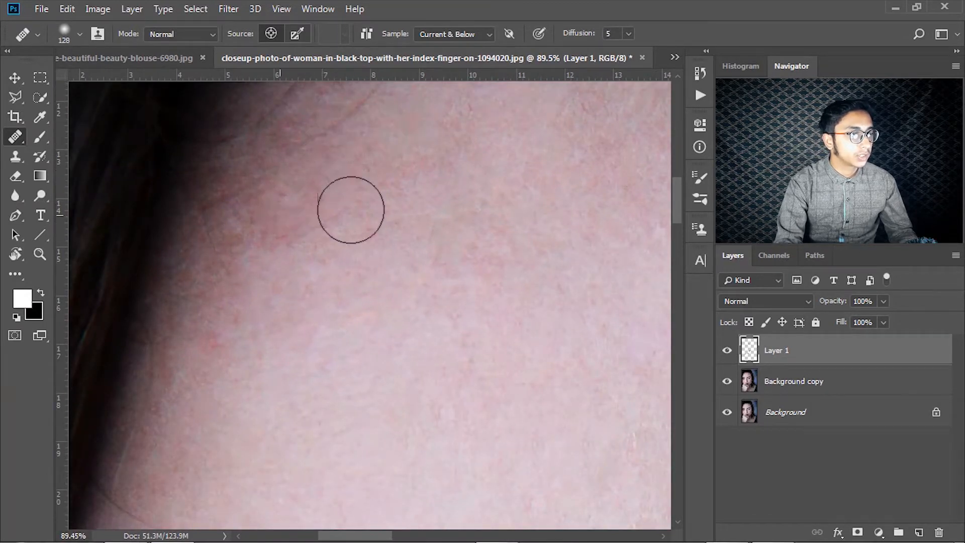
pyautogui.scroll(-3, 445, 266)
pyautogui.scroll(-6, 450, 269)
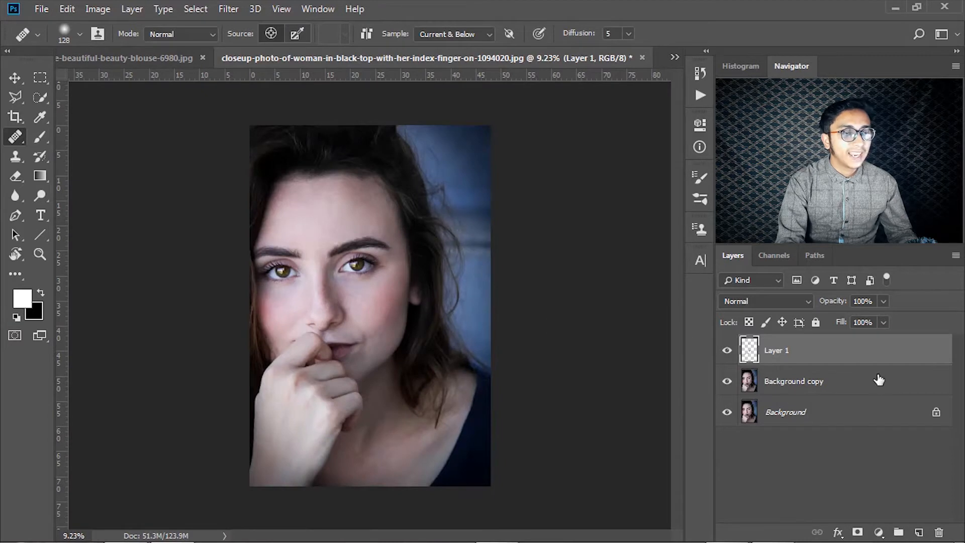
pyautogui.keyDown('ctrl'); pyautogui.click(890, 384); pyautogui.keyUp('ctrl')
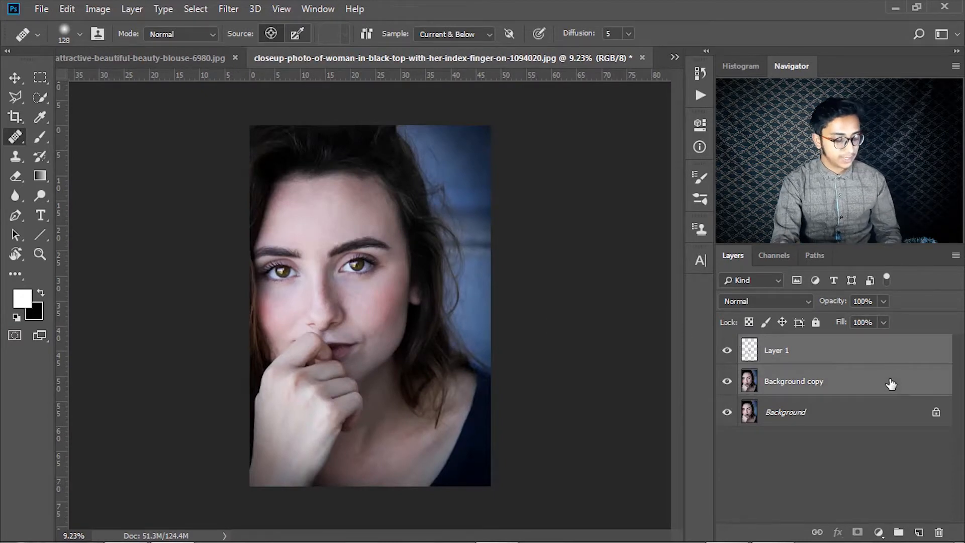
pyautogui.hotkey('ctrl', 'g')
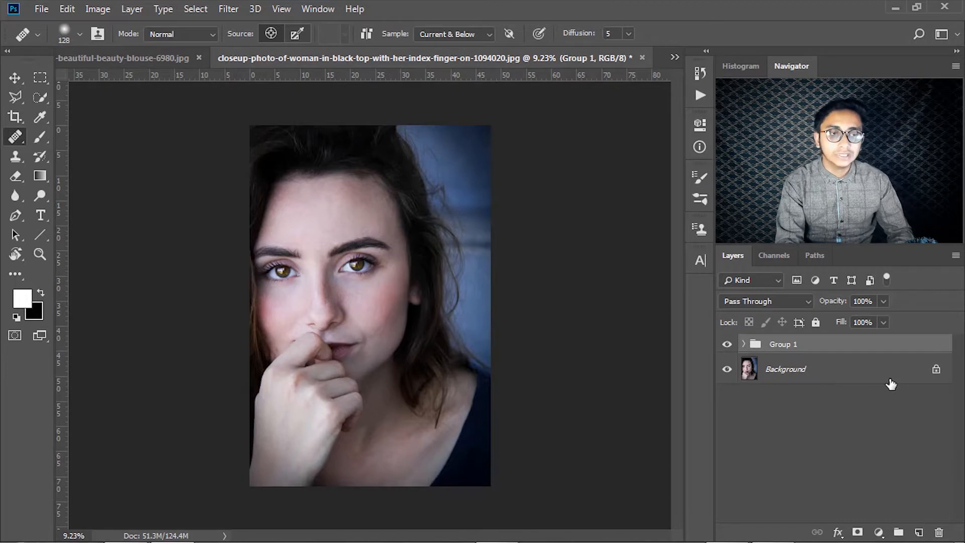
pyautogui.hotkey('ctrl', 'j')
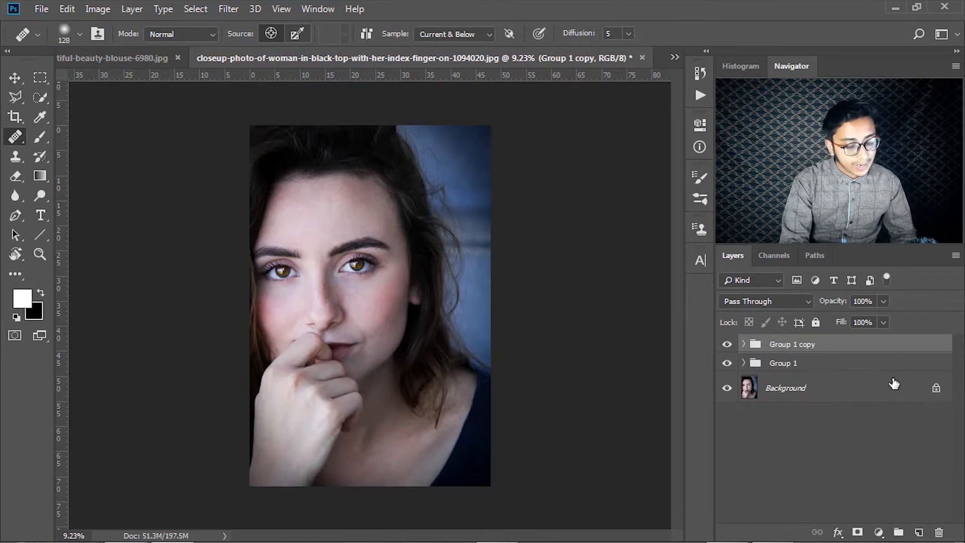
pyautogui.hotkey('ctrl', 'e')
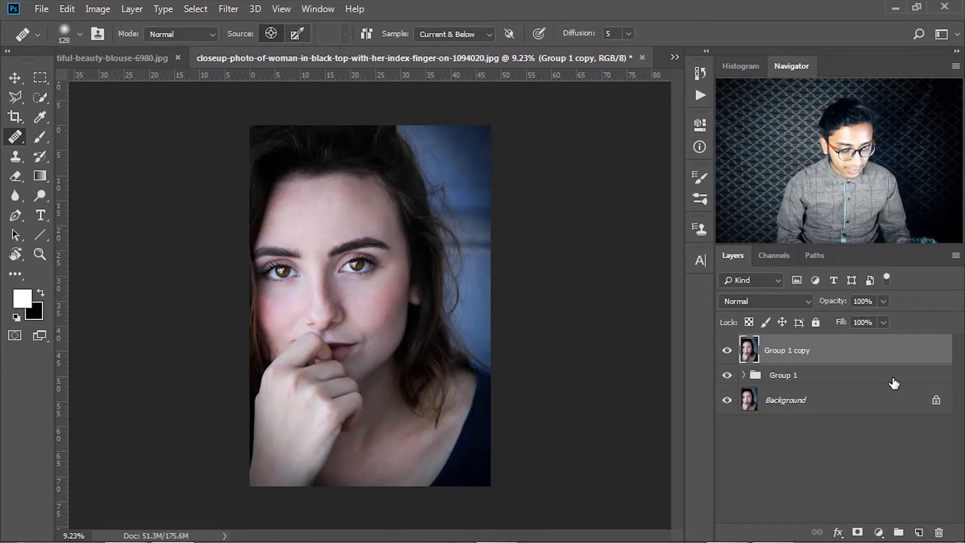
pyautogui.hotkey('ctrl', 'alt', 'z')
pyautogui.hotkey('ctrl', 'alt', 'z')
pyautogui.hotkey('ctrl', 'alt', 'z')
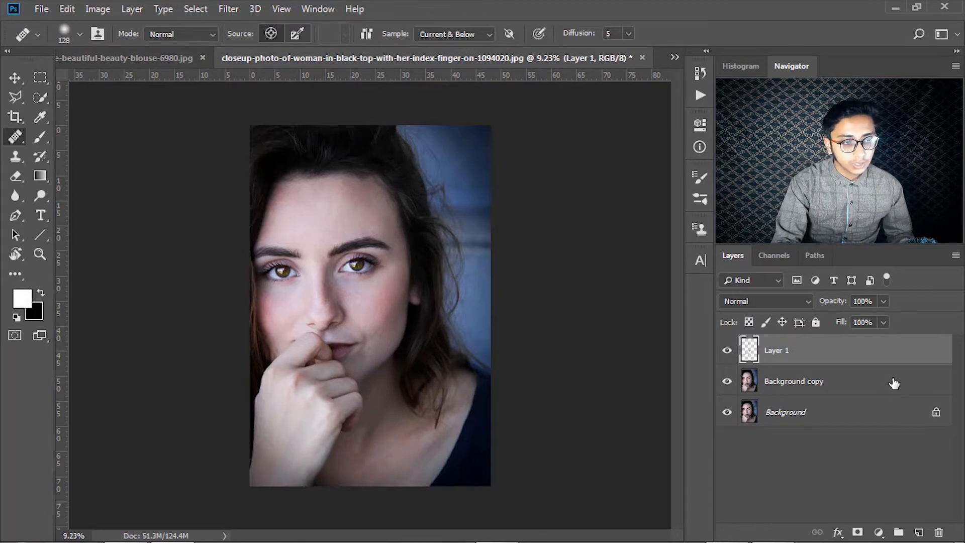
# - Group Layer 1 and Background copy together
pyautogui.keyDown('shift'); pyautogui.click(894, 382); pyautogui.keyUp('shift')
pyautogui.click(893, 357)
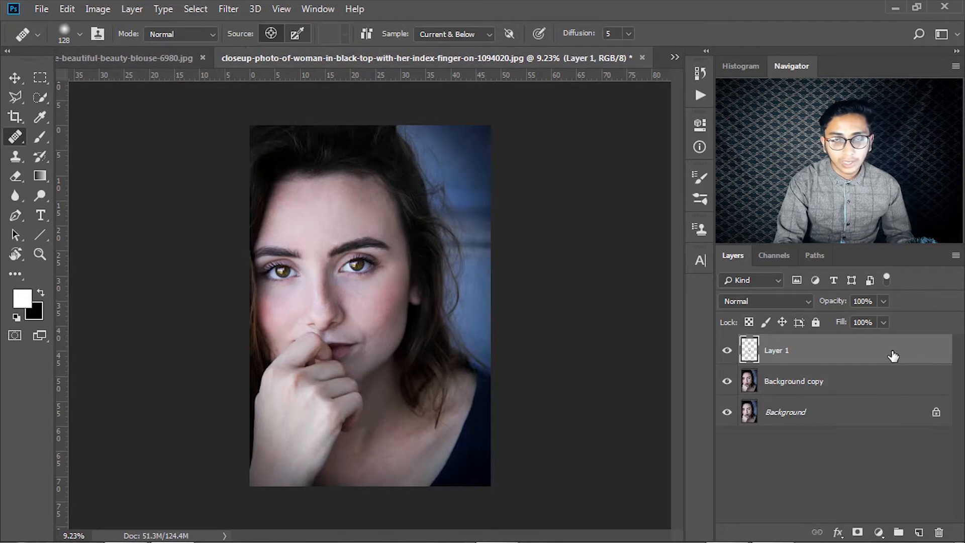
pyautogui.click(898, 387)
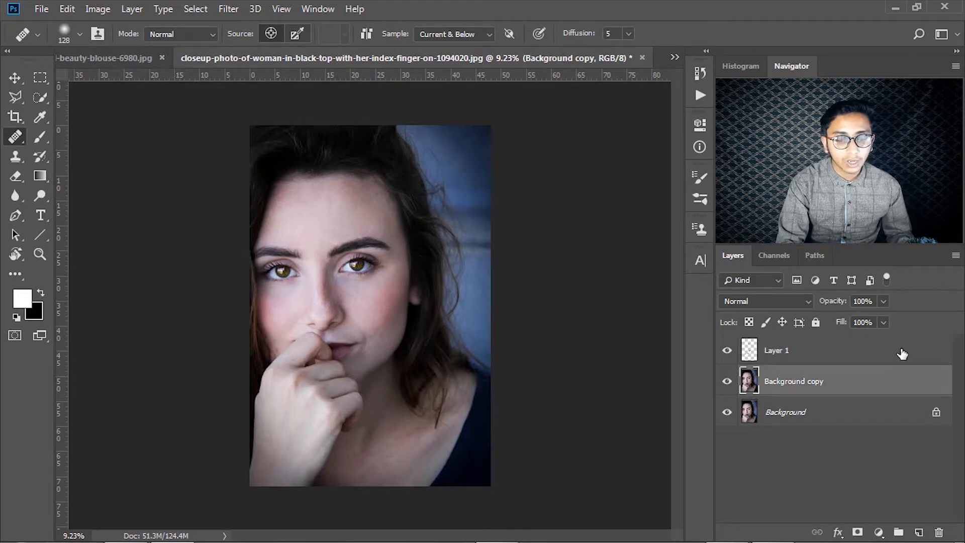
pyautogui.keyDown('shift'); pyautogui.click(901, 355); pyautogui.keyUp('shift')
pyautogui.moveTo(902, 354); pyautogui.dragTo(898, 531)
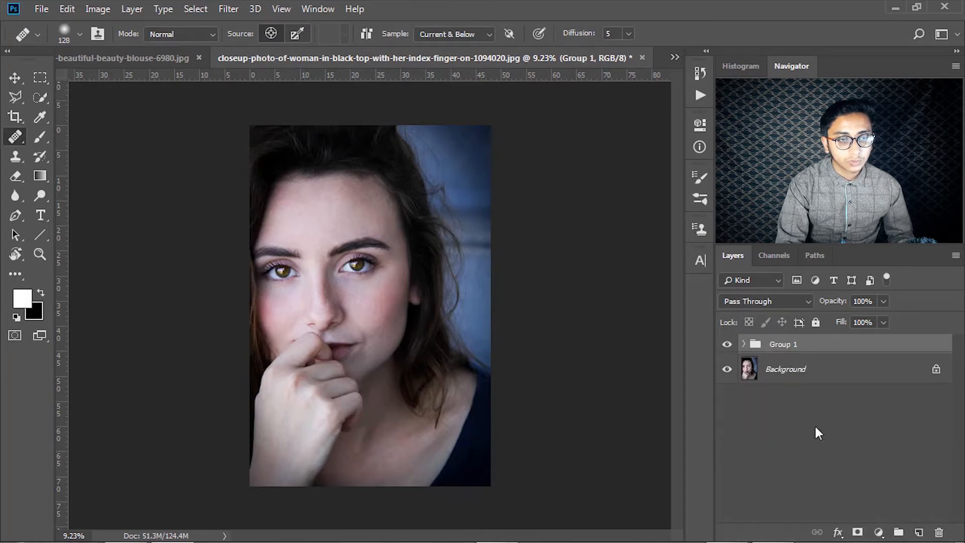
# - Rename the new layer group as "blameshes"
pyautogui.doubleClick(786, 346)
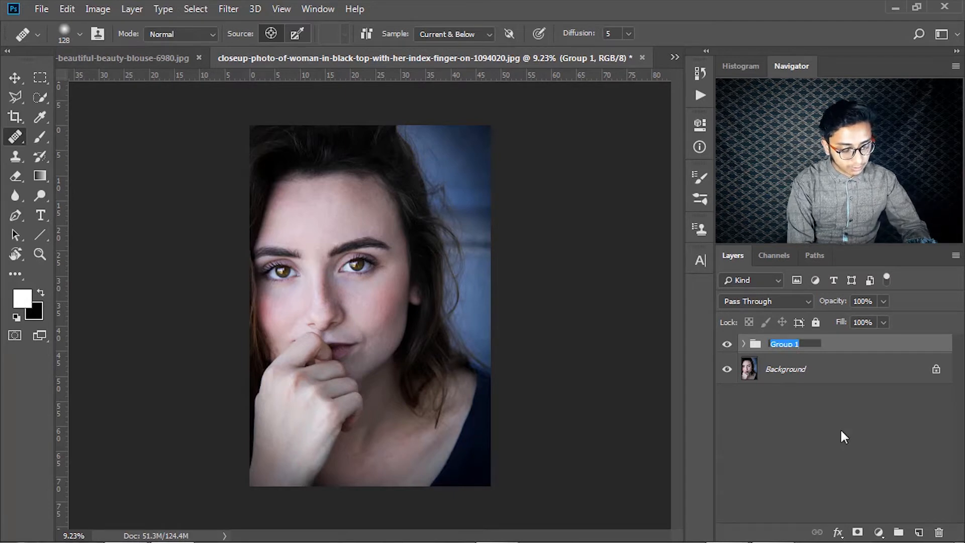
pyautogui.write('blemis')
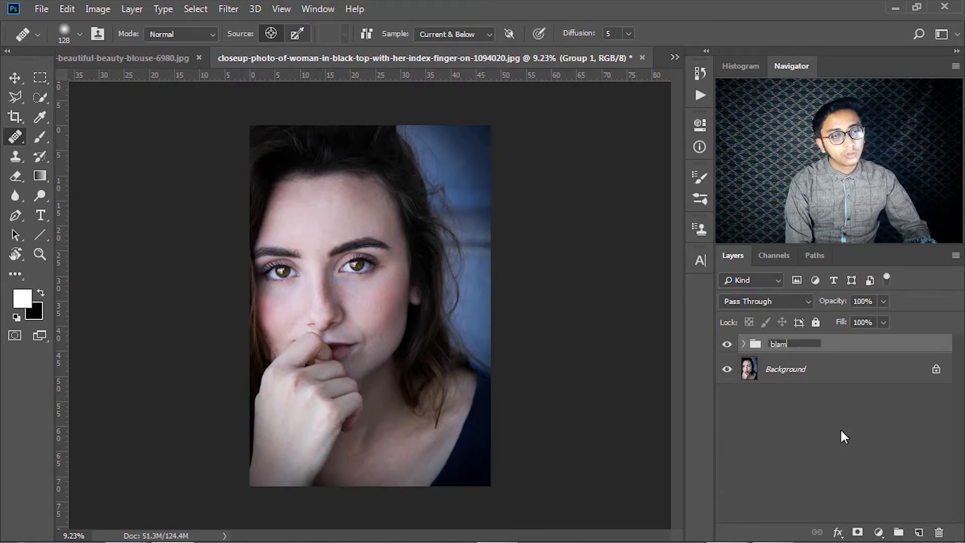
pyautogui.write('hes')
pyautogui.press('Return')
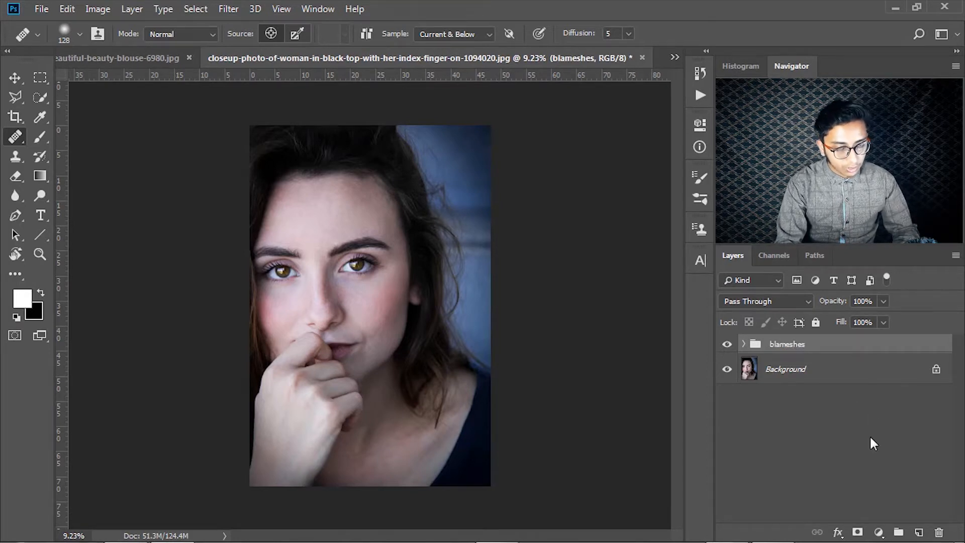
# - Duplicate the blameshes group and merge the copy into a single layer
pyautogui.hotkey('ctrl', 'j')
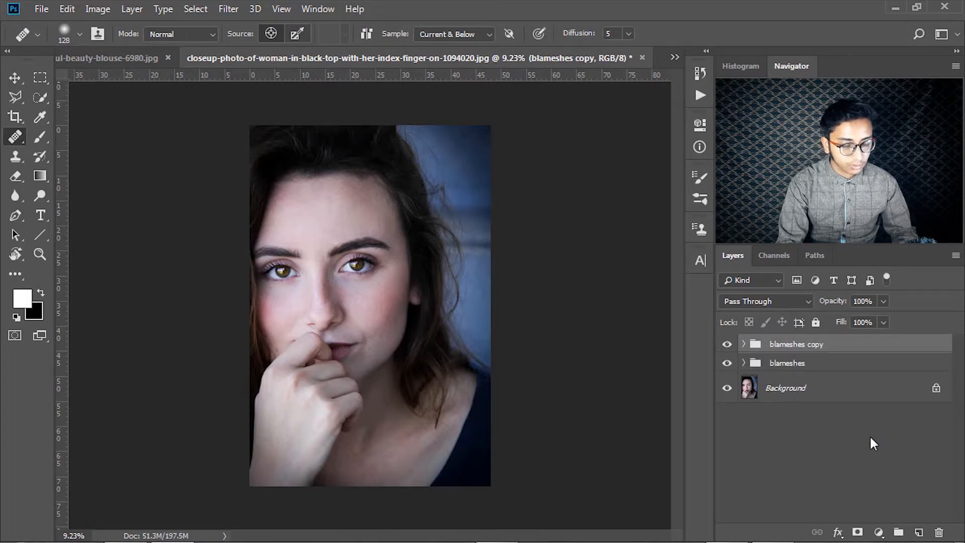
pyautogui.rightClick(848, 349)
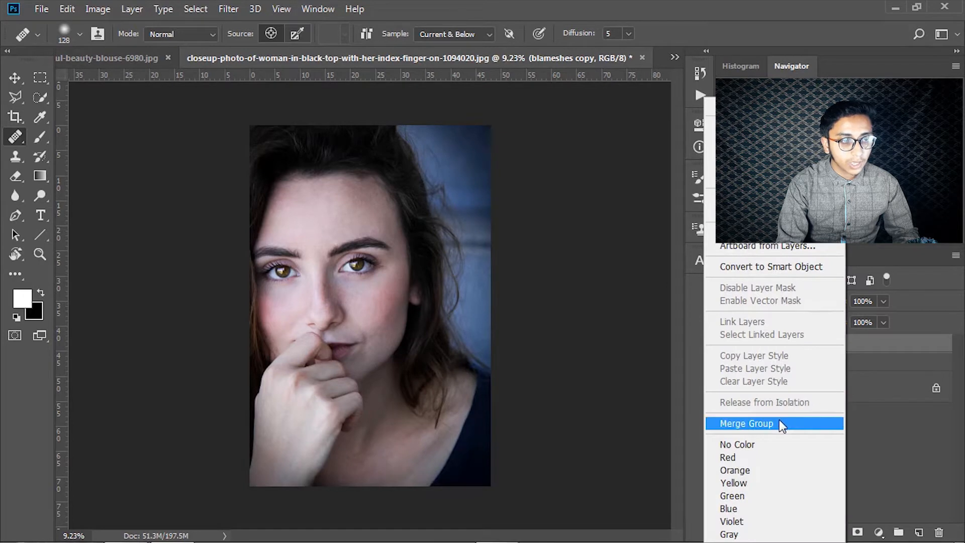
pyautogui.click(779, 424)
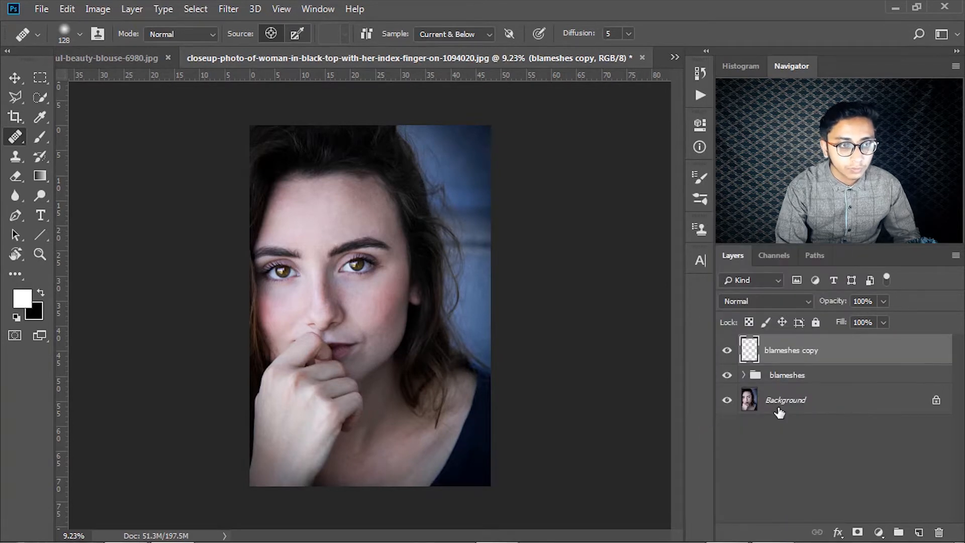
# - Rename the merged copy as "normal layer"
pyautogui.doubleClick(787, 350)
pyautogui.write('normal layer')
pyautogui.press('Return')
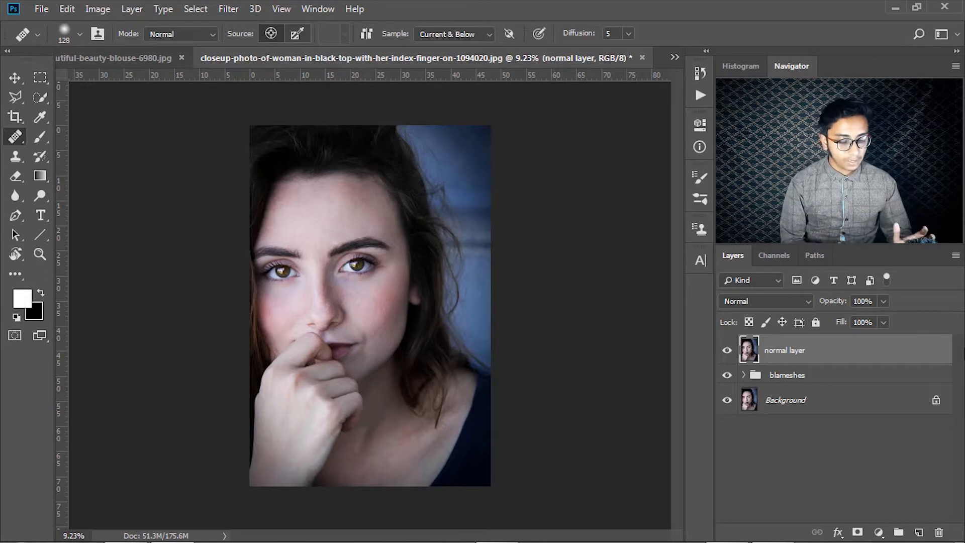
# - Duplicate the normal layer twice and rename the lower copy as "low f"
pyautogui.hotkey('ctrl', 'j')
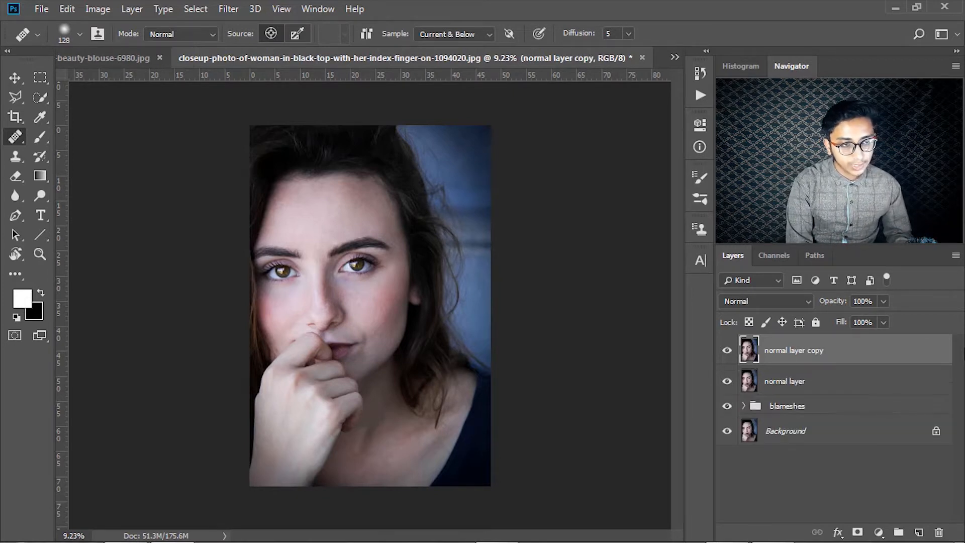
pyautogui.hotkey('ctrl', 'j')
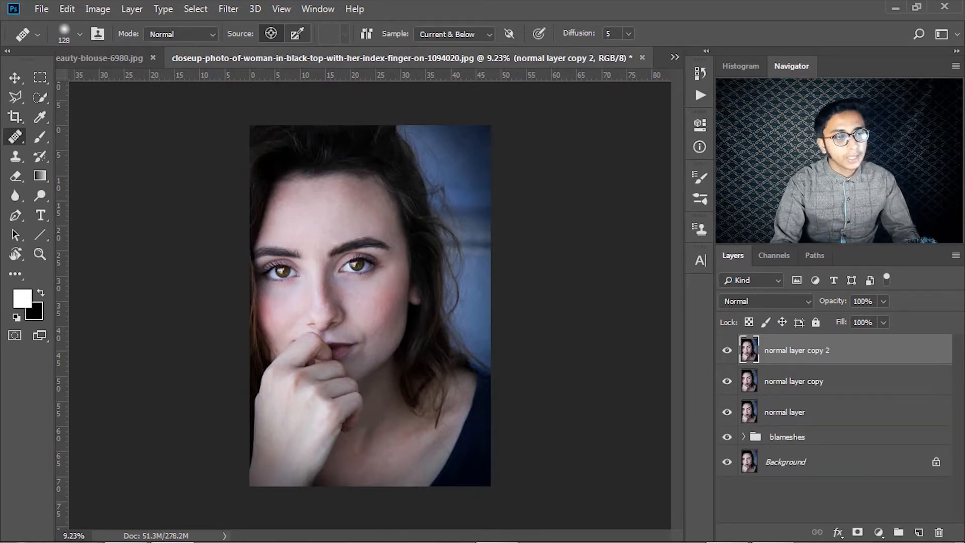
pyautogui.doubleClick(771, 382)
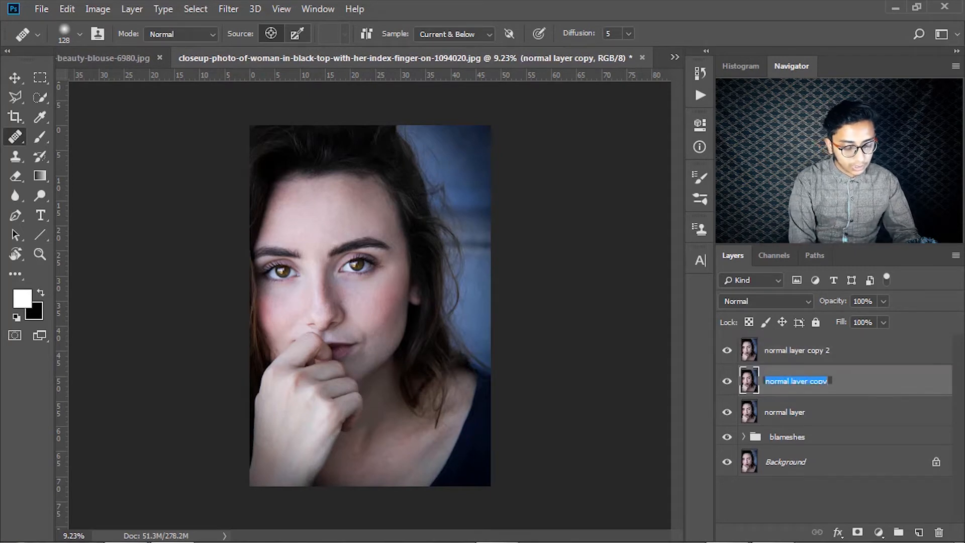
pyautogui.write('low f')
pyautogui.press('Return')
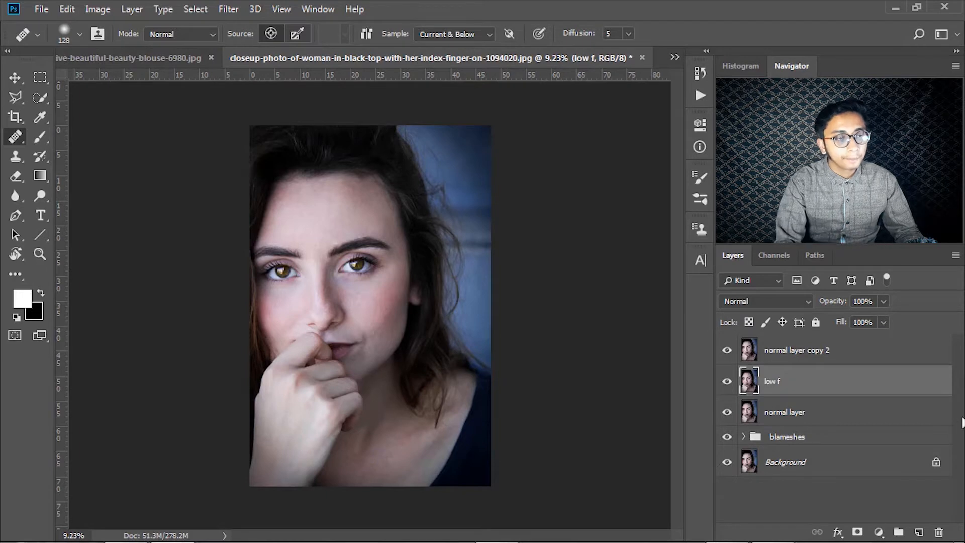
# - Rename the topmost copy of the normal layer as "high f"
pyautogui.doubleClick(803, 350)
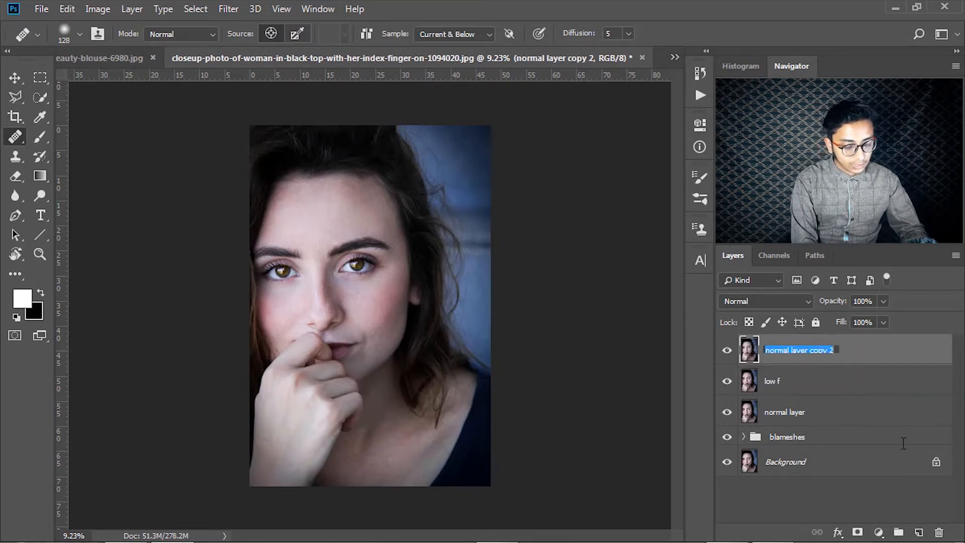
pyautogui.write('high')
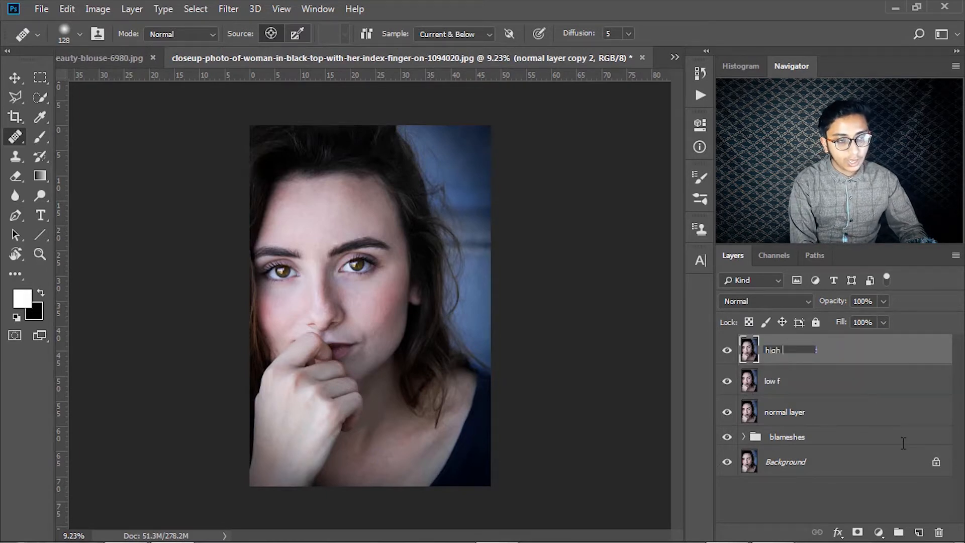
pyautogui.press('Return')
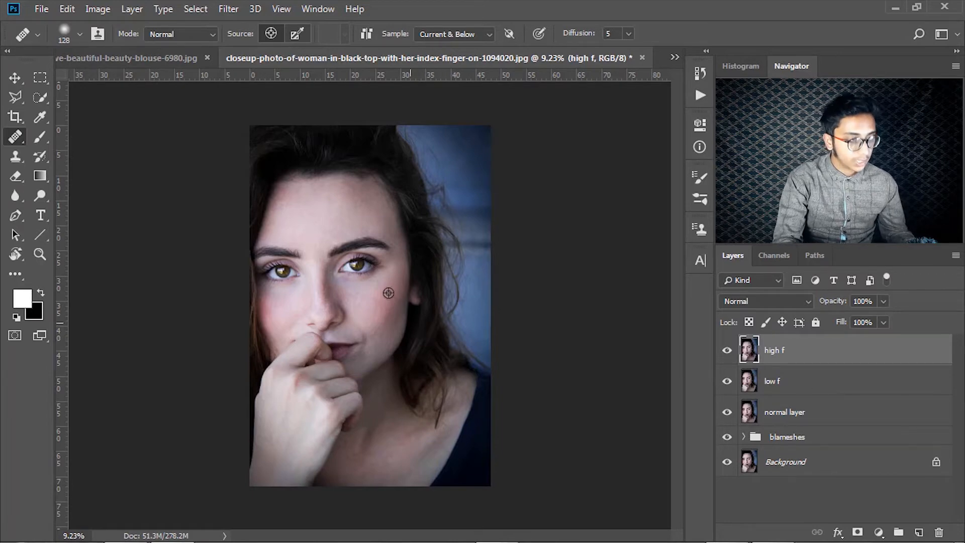
# - Hide the high f layer so that the low f layer beneath is exposed around the forehead
pyautogui.scroll(3, 295, 202)
pyautogui.scroll(4, 237, 174)
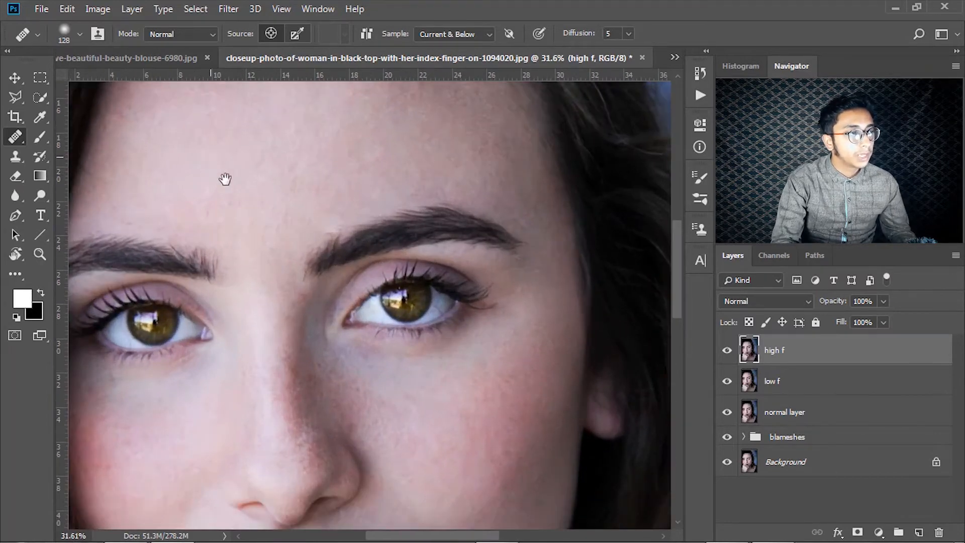
pyautogui.moveTo(211, 155); pyautogui.dragTo(288, 296)
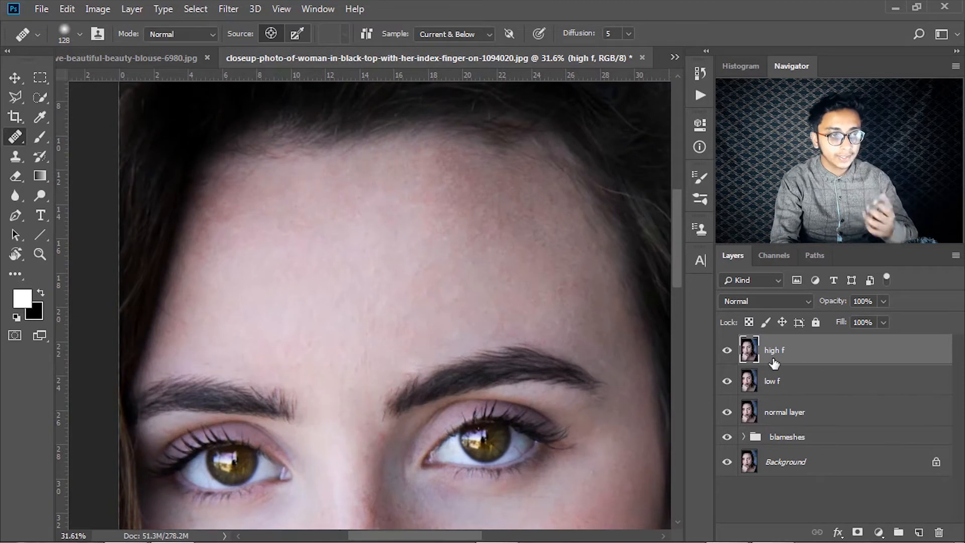
pyautogui.click(724, 353)
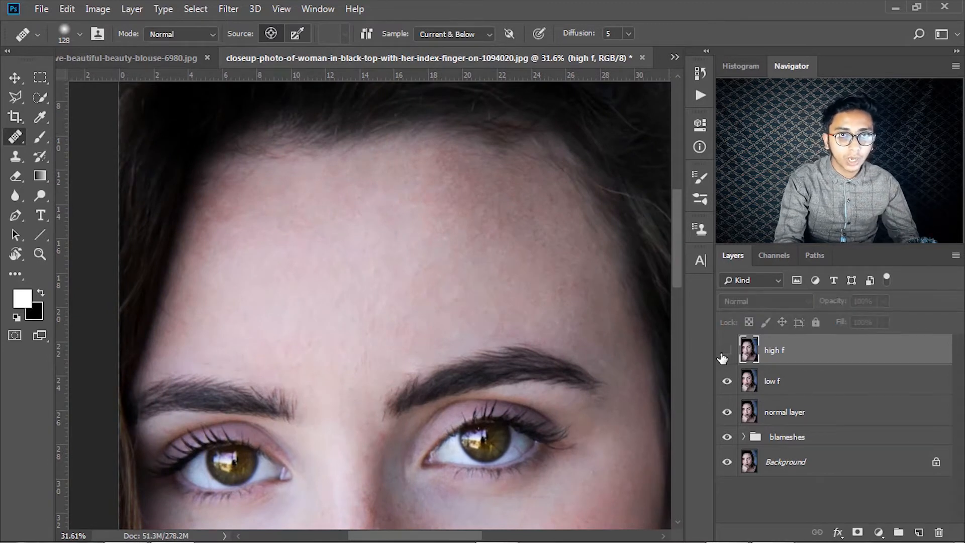
# - Apply a Gaussian Blur with a 15-pixel radius to the low f layer
pyautogui.click(812, 380)
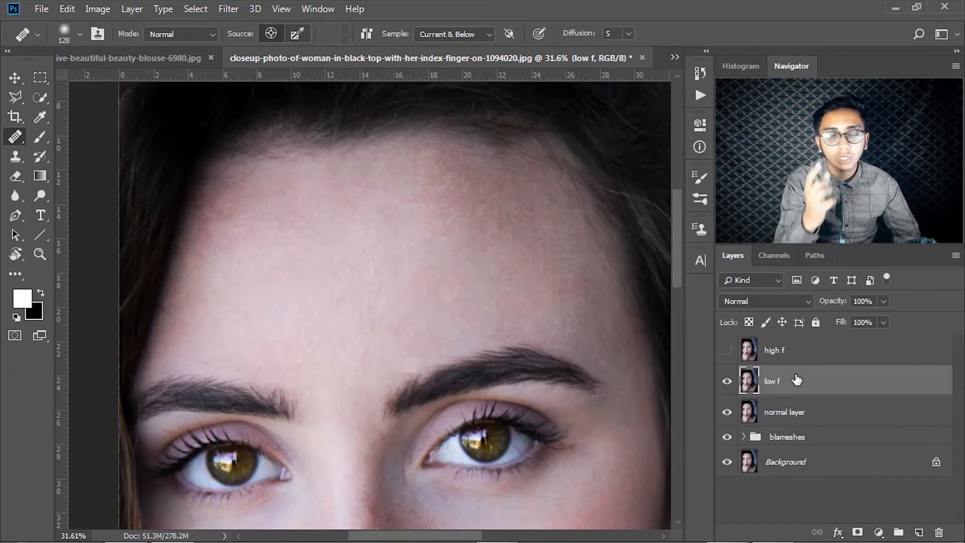
pyautogui.click(226, 8)
pyautogui.moveTo(285, 179)
pyautogui.click(424, 233)
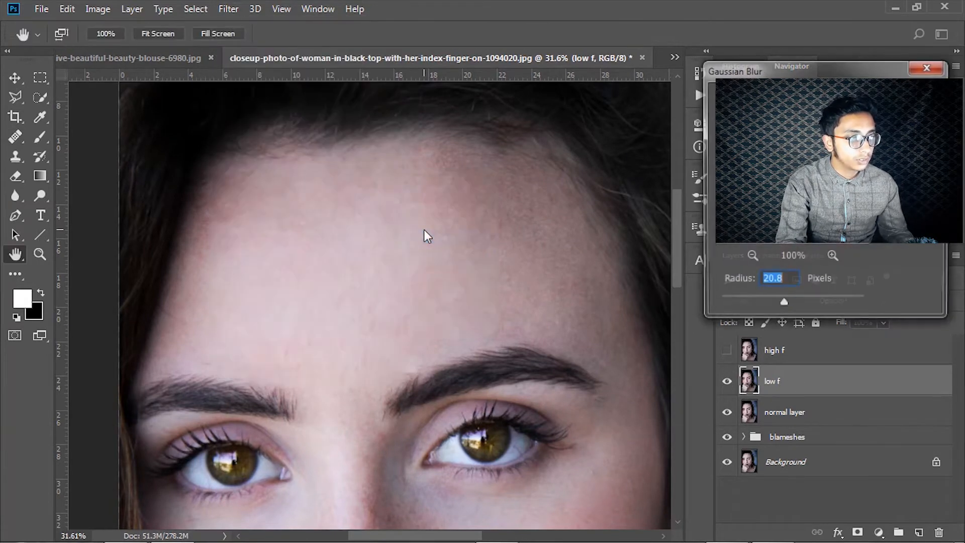
pyautogui.moveTo(754, 303); pyautogui.dragTo(676, 299)
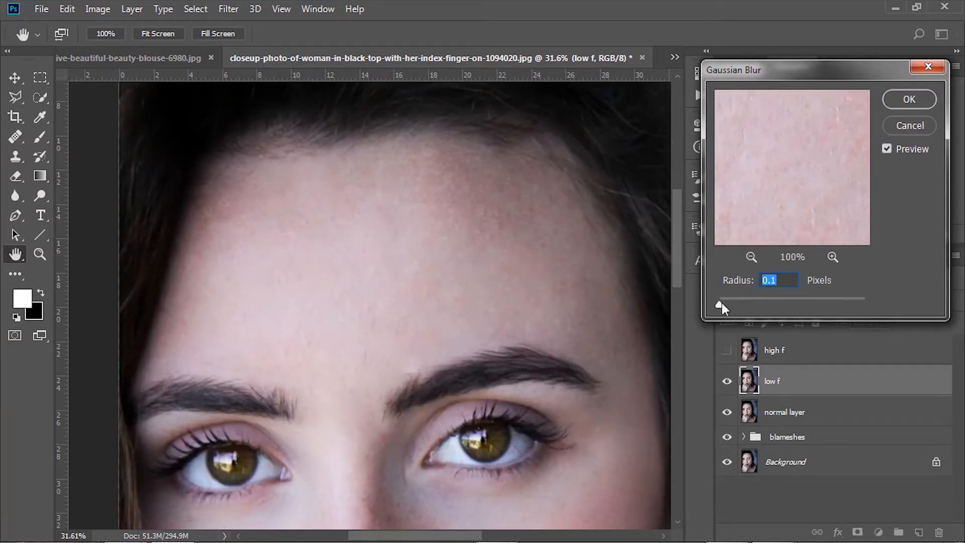
pyautogui.moveTo(724, 303); pyautogui.dragTo(773, 302)
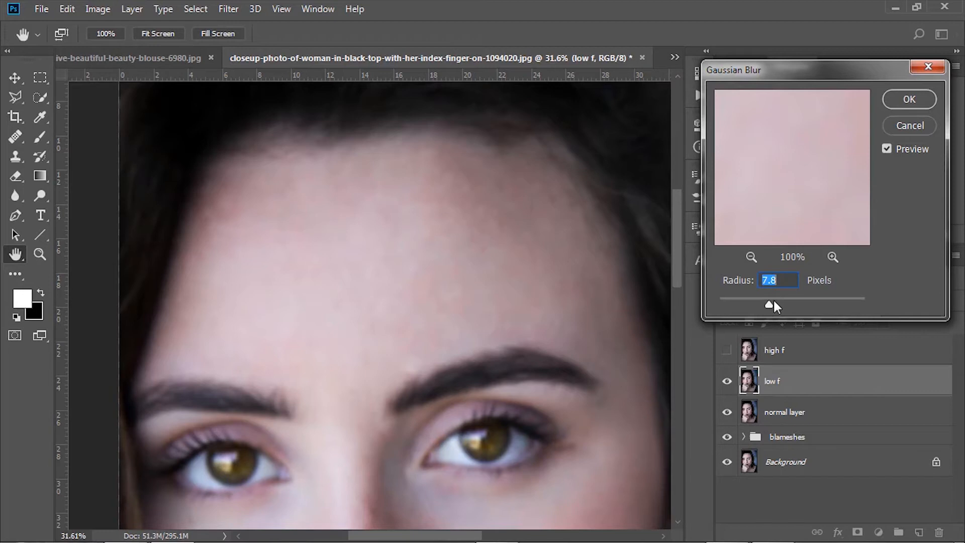
pyautogui.moveTo(772, 301); pyautogui.dragTo(784, 301)
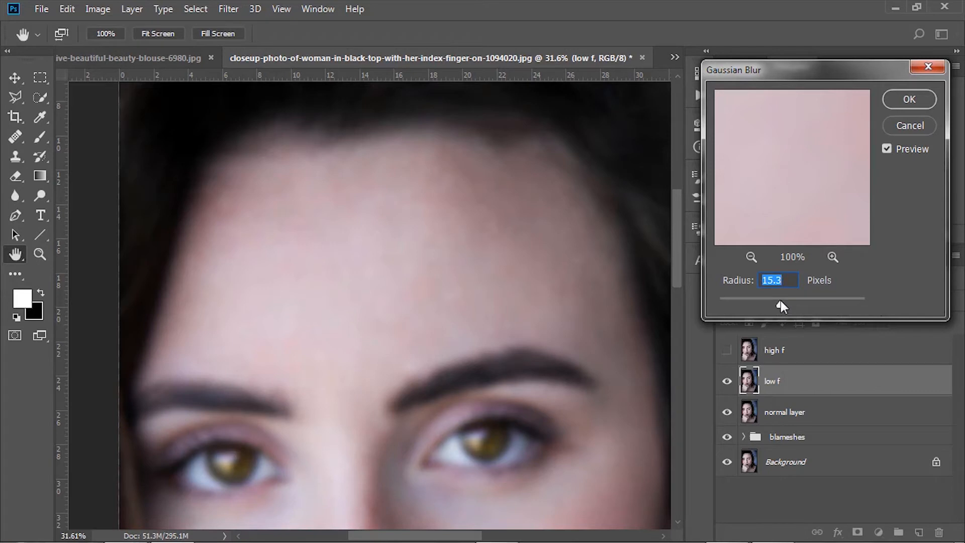
pyautogui.write('15')
pyautogui.press('Return')
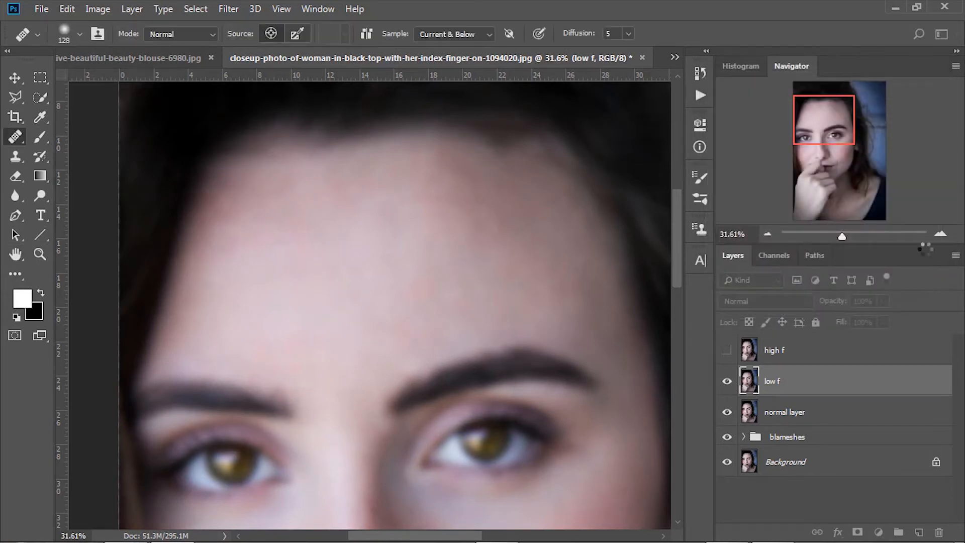
# - Compare the blurred low f layer on its own, and leave only the high f layer visible
pyautogui.click(727, 380)
pyautogui.click(727, 380)
pyautogui.click(726, 350)
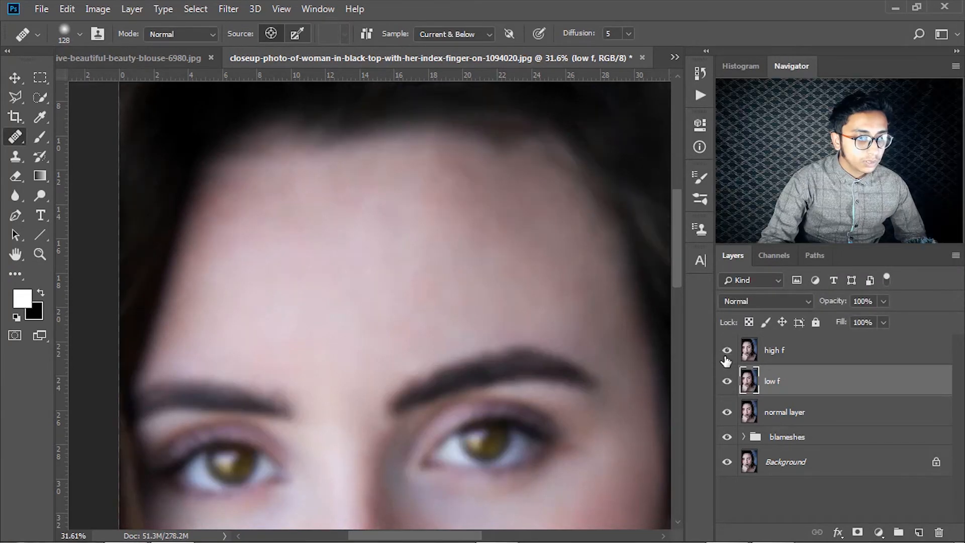
pyautogui.keyDown('alt'); pyautogui.click(727, 381); pyautogui.keyUp('alt')
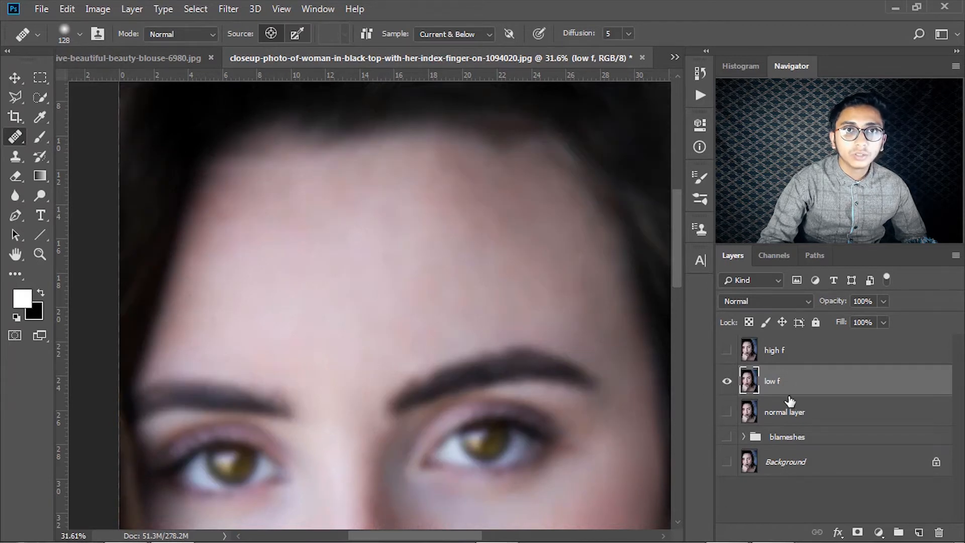
pyautogui.click(727, 380)
pyautogui.click(726, 352)
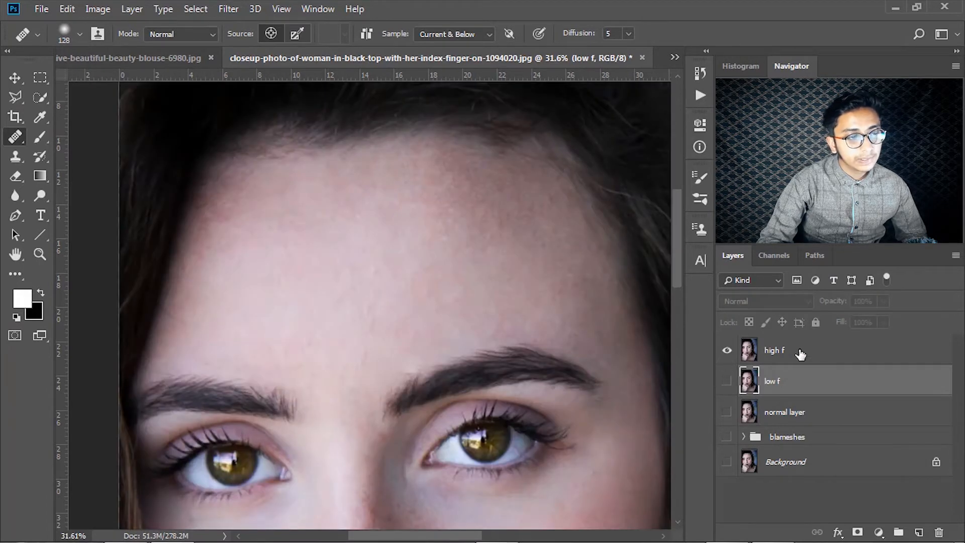
# - Make the low f layer visible again and select the high f layer
pyautogui.click(824, 350)
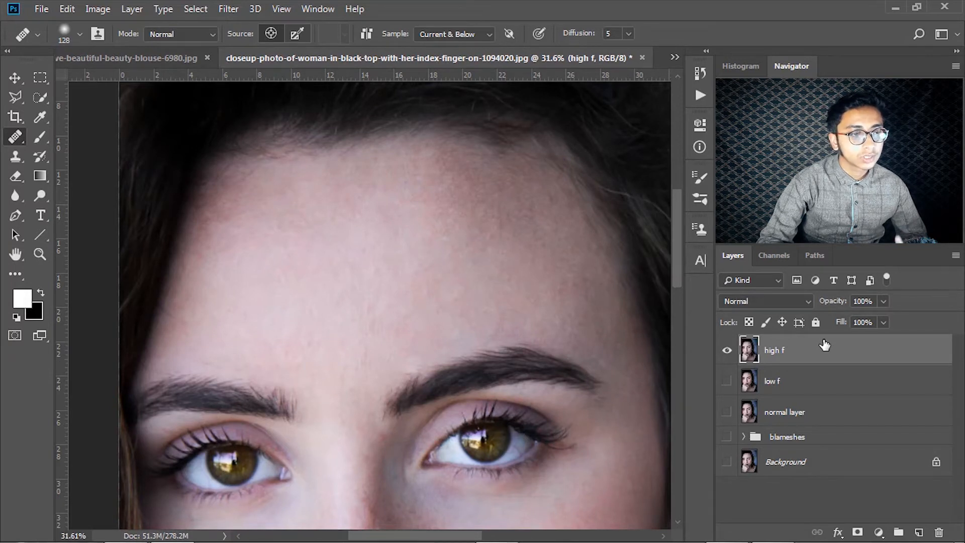
pyautogui.click(727, 381)
pyautogui.click(775, 382)
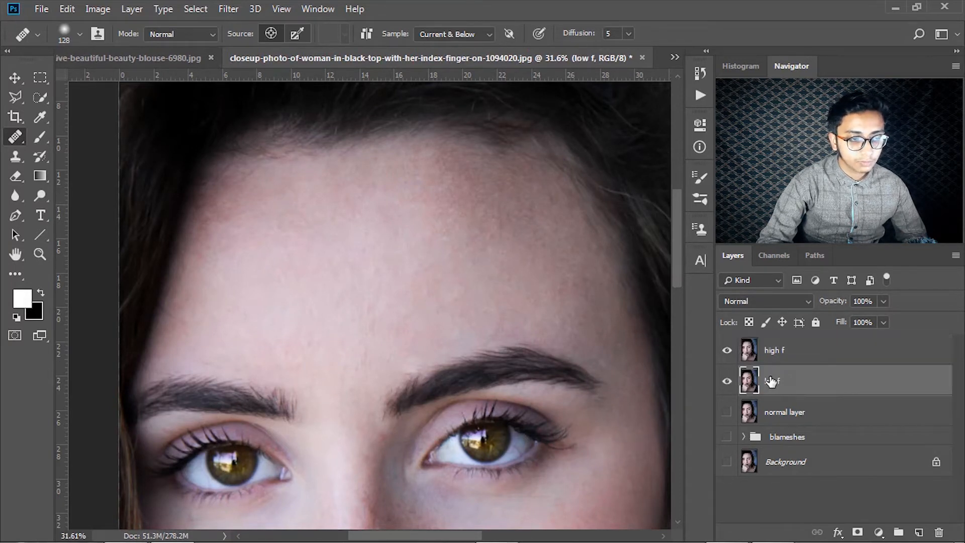
pyautogui.click(798, 354)
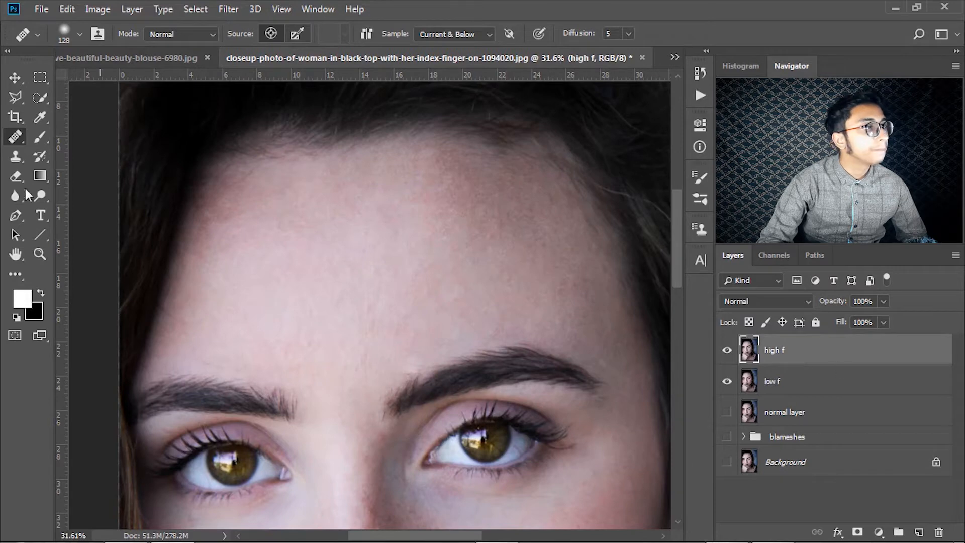
# - Start Apply Image on the high f layer and choose low f as its source layer
pyautogui.click(100, 6)
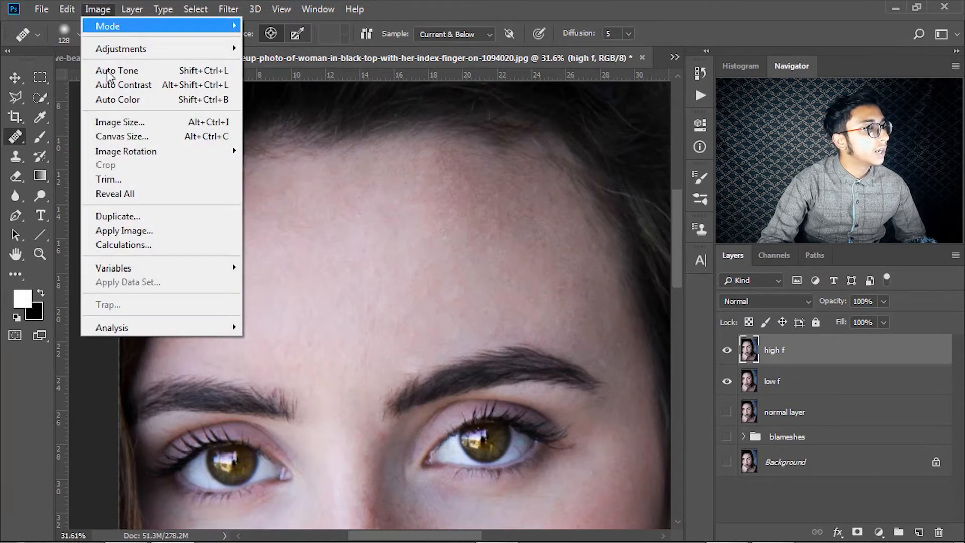
pyautogui.click(126, 231)
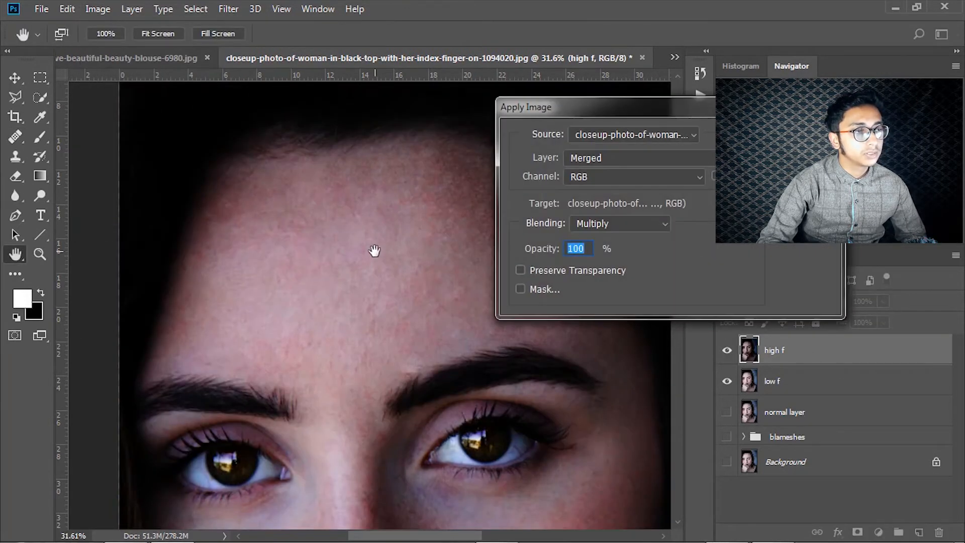
pyautogui.click(618, 156)
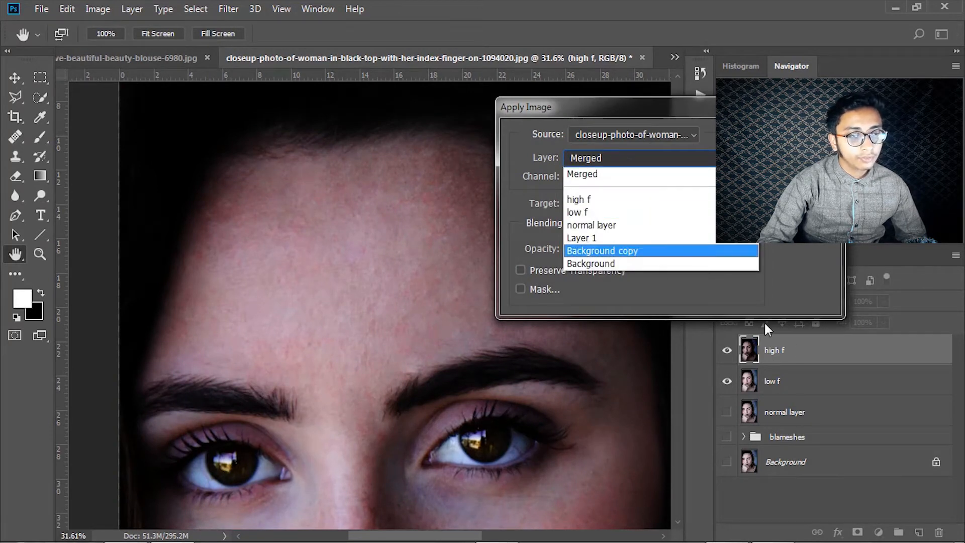
pyautogui.click(585, 174)
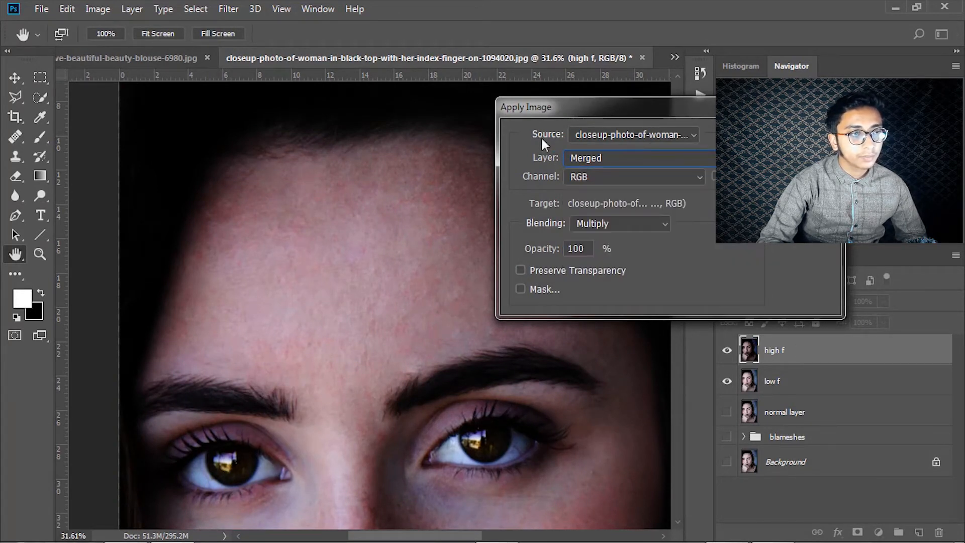
pyautogui.moveTo(705, 104); pyautogui.dragTo(468, 134)
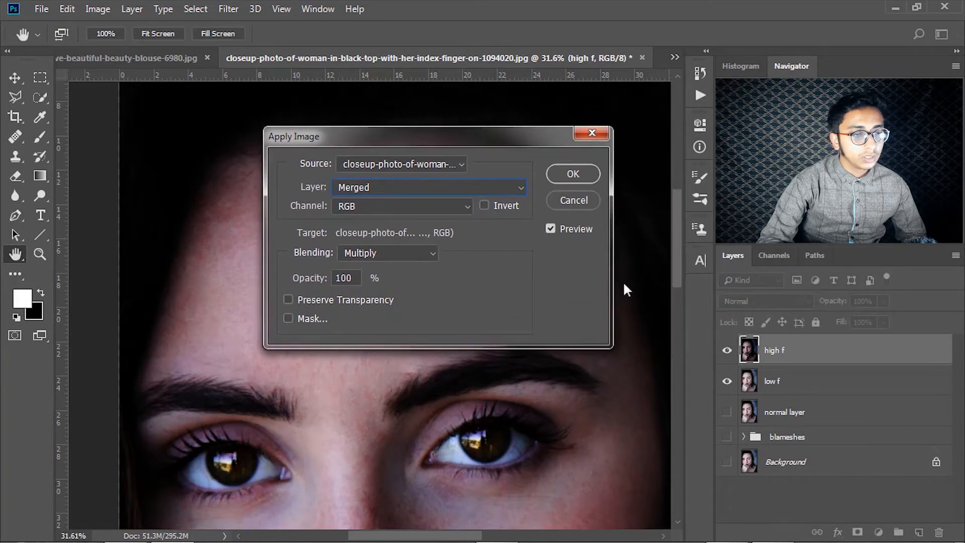
pyautogui.click(365, 189)
pyautogui.click(368, 243)
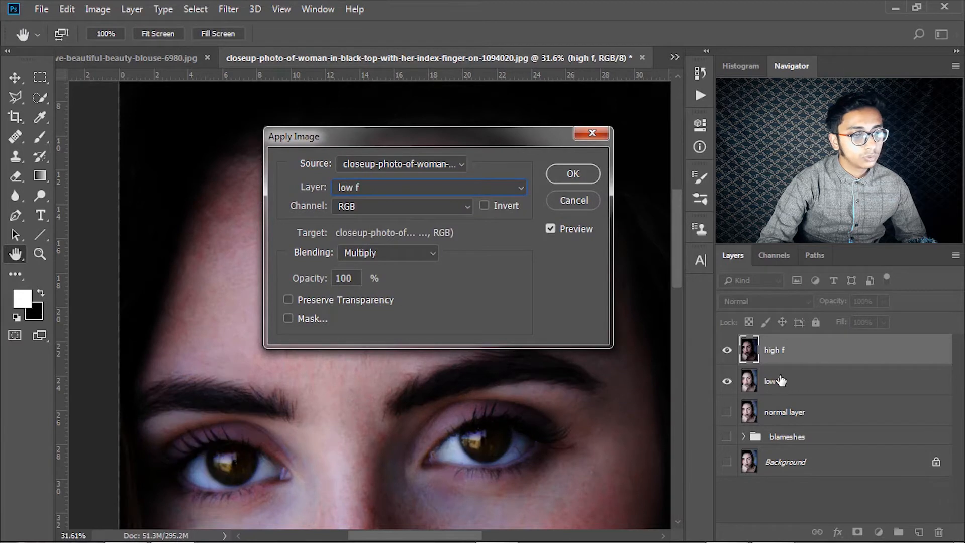
# - Set the Apply Image blending to Subtract with scale 2 and offset 128, and apply it to high f
pyautogui.click(386, 254)
pyautogui.click(357, 302)
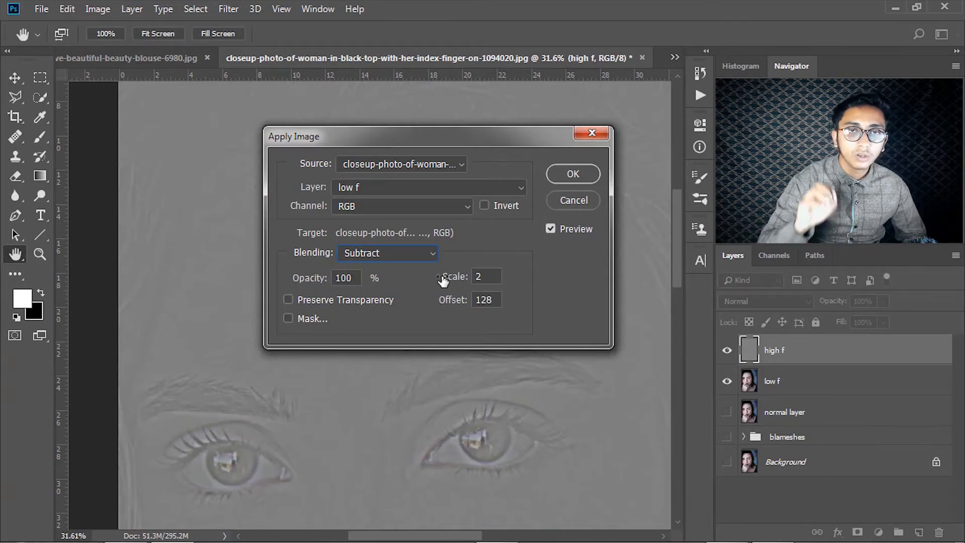
pyautogui.click(546, 223)
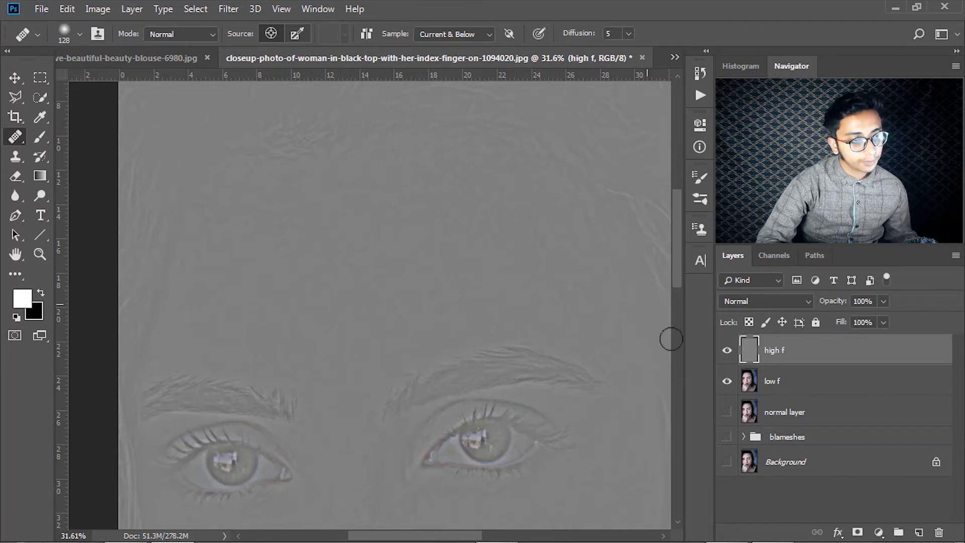
# - Examine the skin texture on the gray high f layer up close across the forehead
pyautogui.scroll(12, 382, 238)
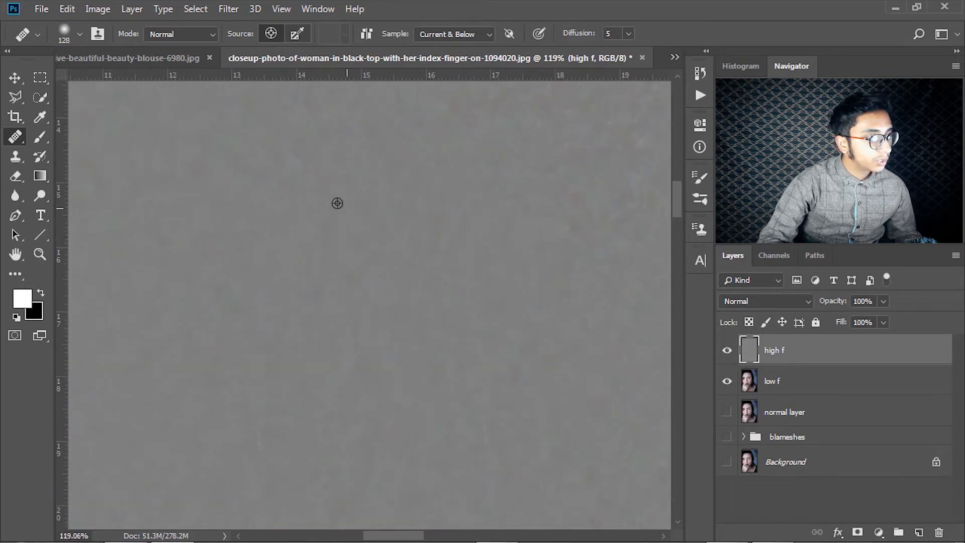
pyautogui.moveTo(250, 168); pyautogui.dragTo(492, 407)
pyautogui.moveTo(268, 314); pyautogui.dragTo(496, 159)
pyautogui.moveTo(325, 379); pyautogui.dragTo(136, 206)
pyautogui.moveTo(462, 243); pyautogui.dragTo(303, 189)
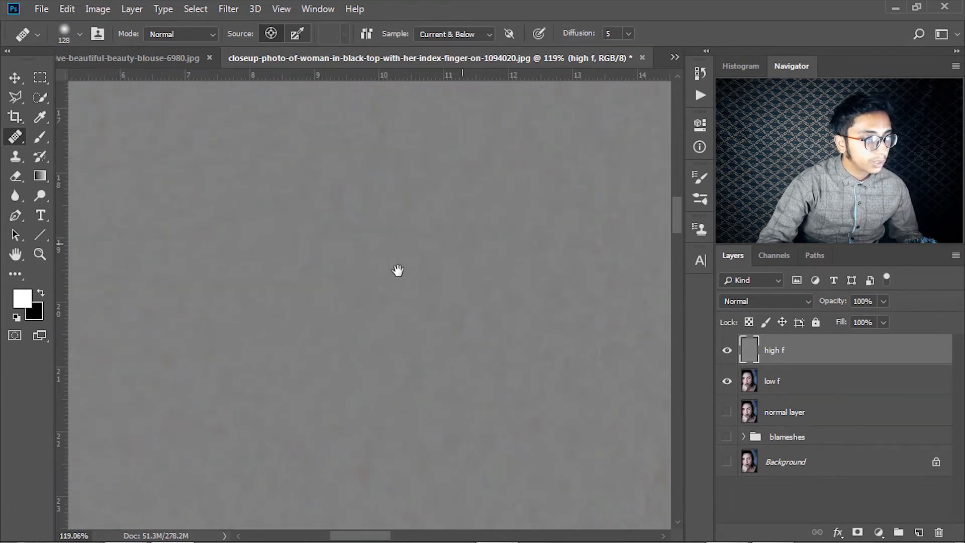
pyautogui.scroll(-8, 448, 280)
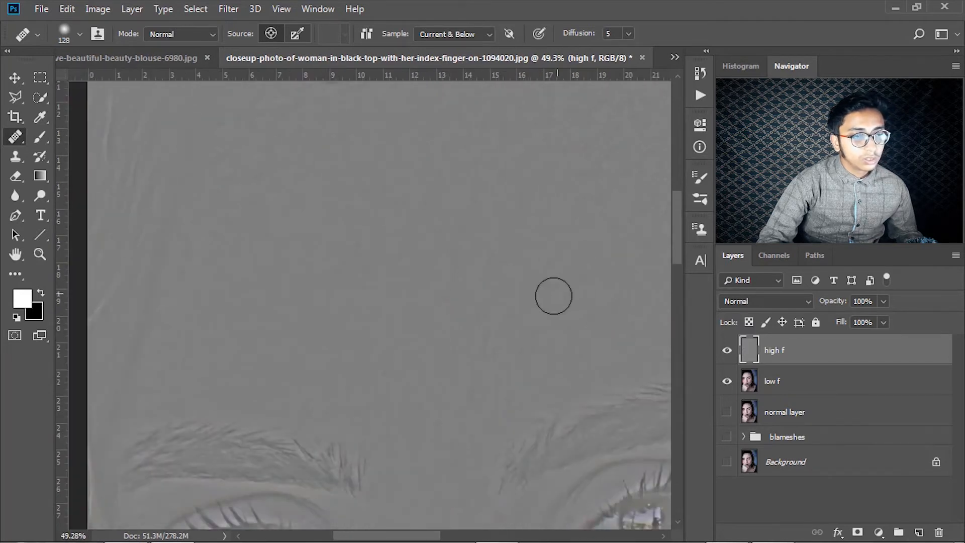
pyautogui.scroll(-2, 508, 299)
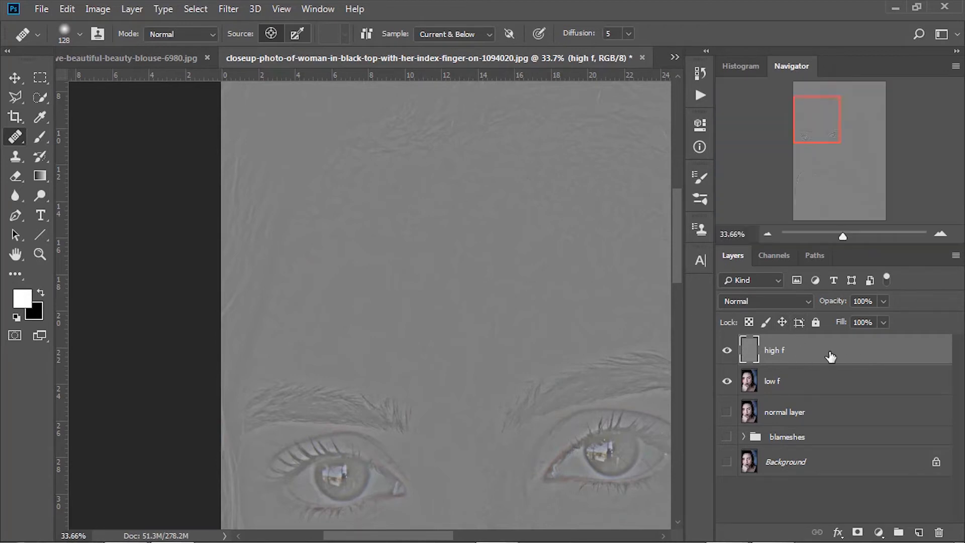
# - Set the high f layer's blend mode to Linear Light and toggle its visibility to check the effect
pyautogui.click(786, 301)
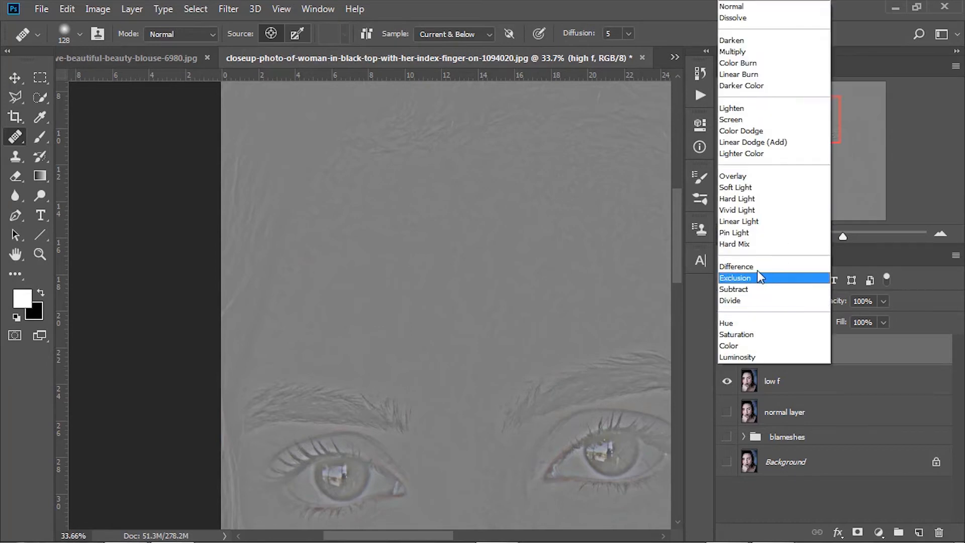
pyautogui.click(738, 221)
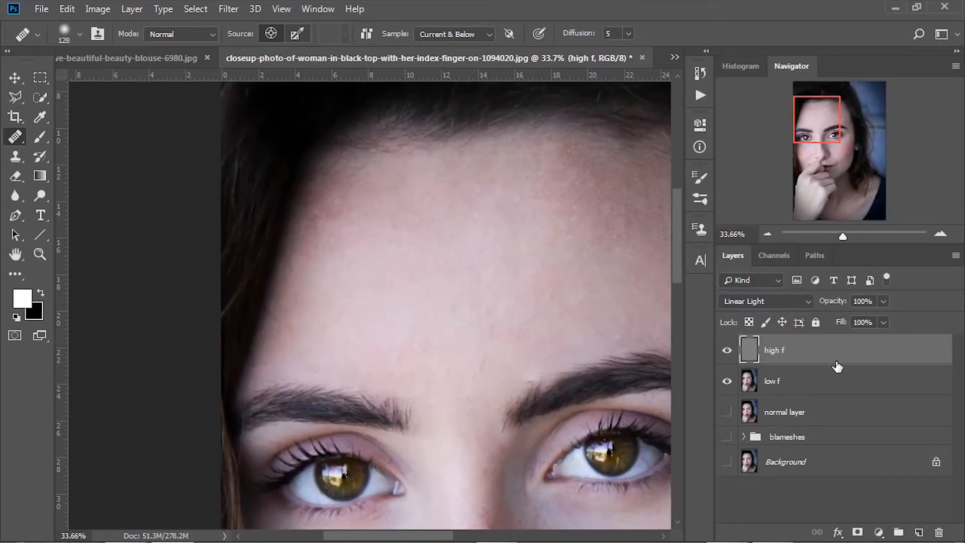
pyautogui.click(728, 352)
pyautogui.click(728, 351)
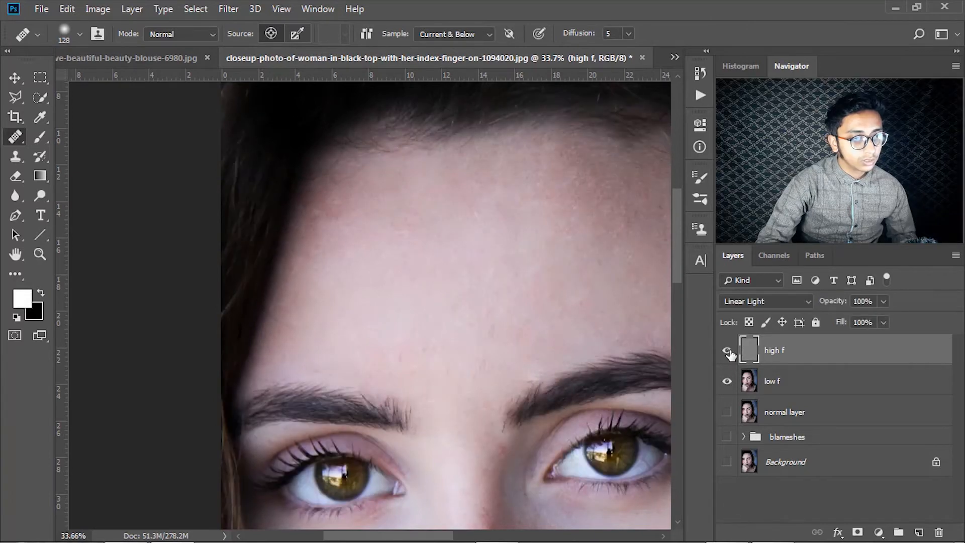
# - Make the normal layer, blameshes group and Background visible, comparing them with and without the high f and low f layers
pyautogui.moveTo(728, 381); pyautogui.dragTo(727, 355)
pyautogui.click(726, 381)
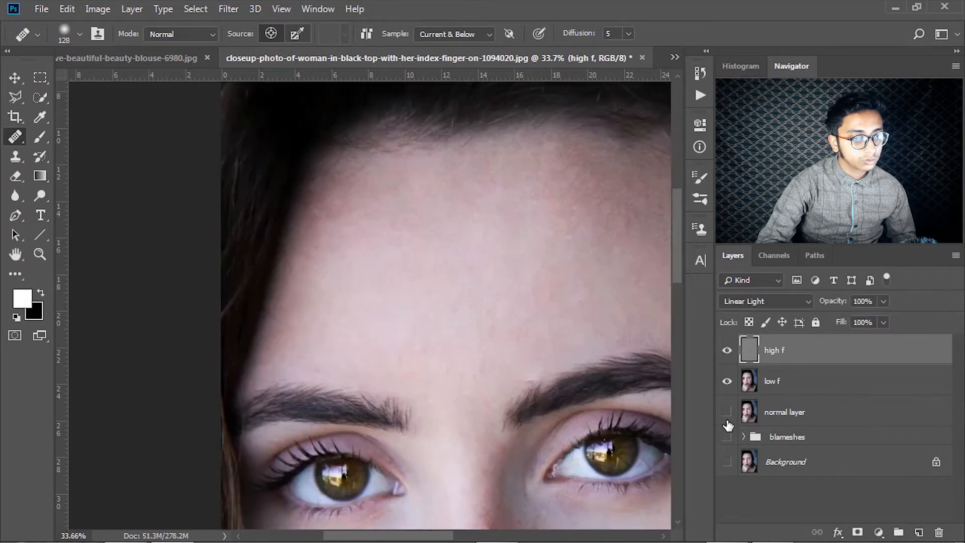
pyautogui.click(727, 380)
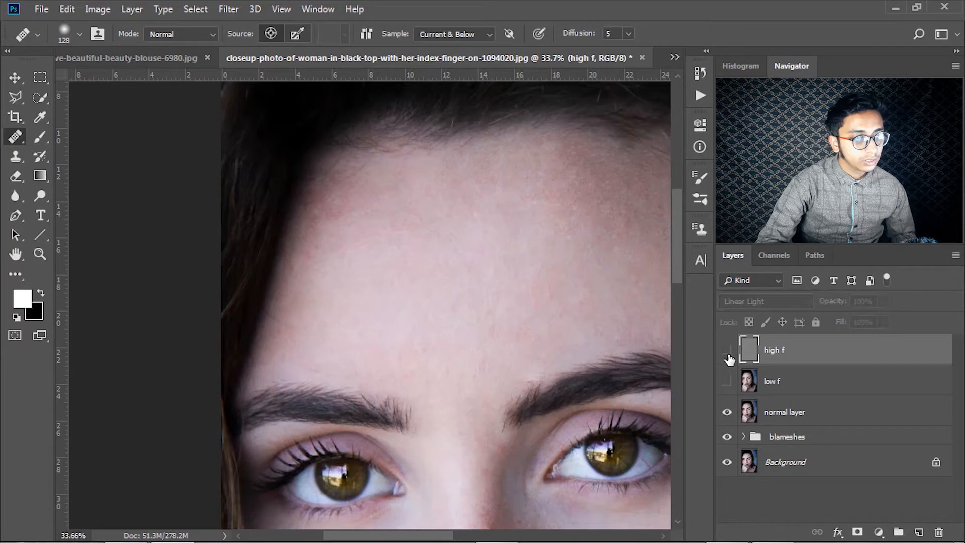
pyautogui.click(726, 350)
pyautogui.click(727, 383)
# - Toggle the low f and high f layers individually to compare their contributions to the portrait
pyautogui.click(804, 393)
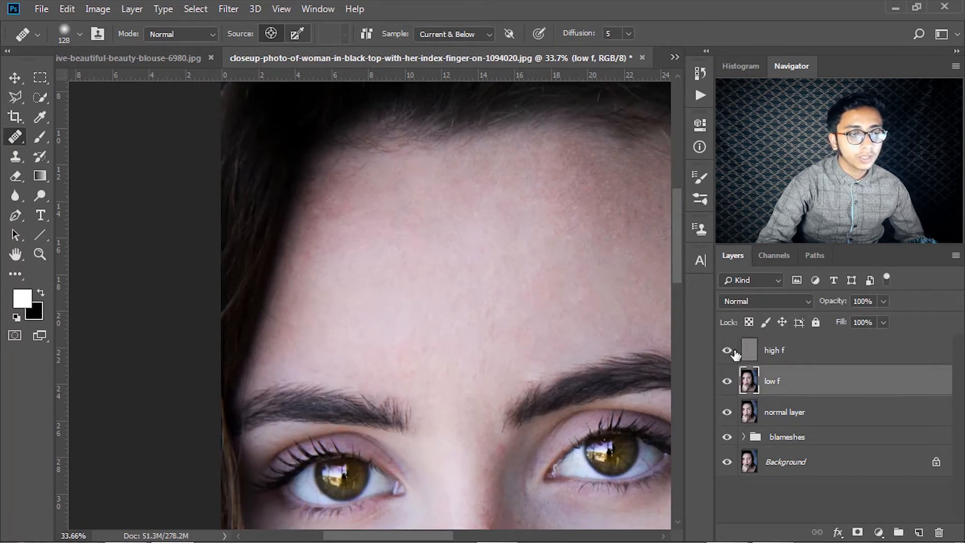
pyautogui.click(728, 382)
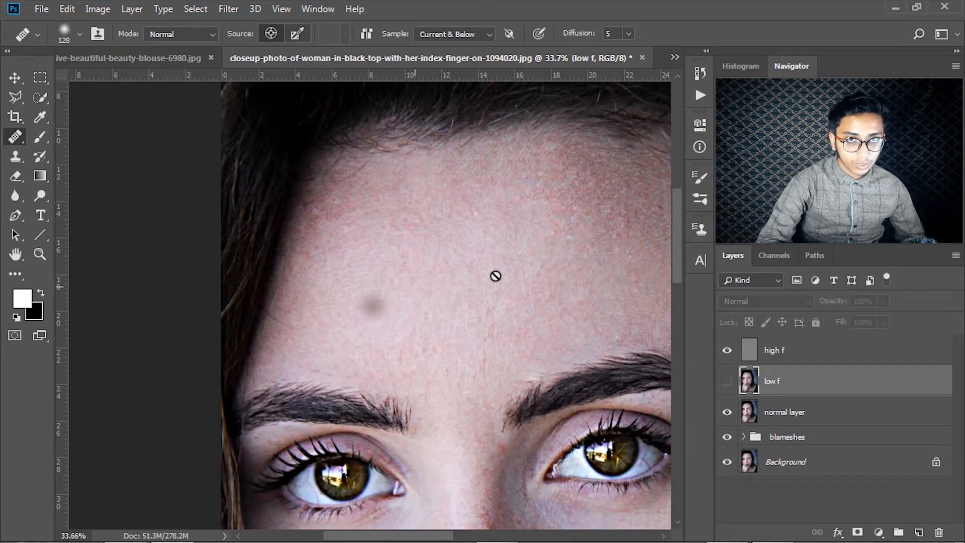
pyautogui.click(726, 350)
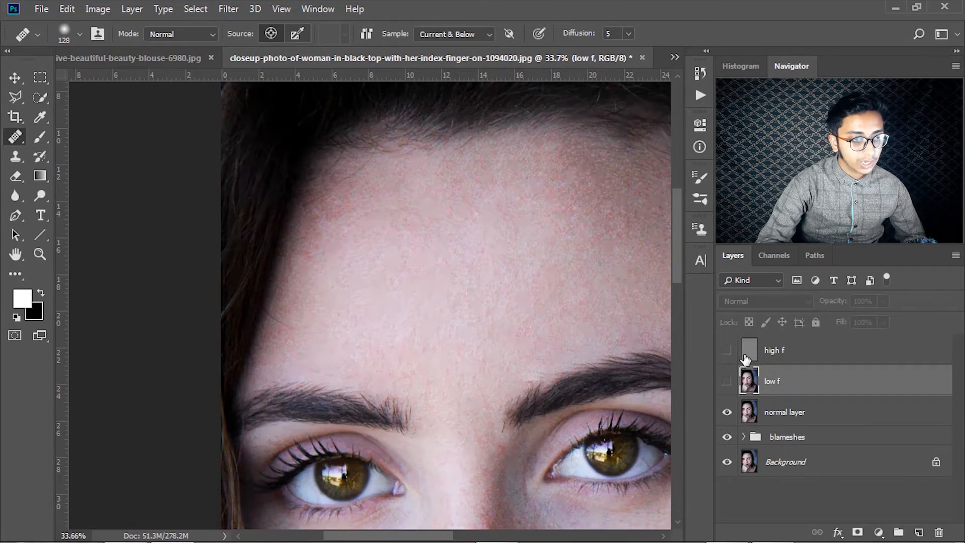
pyautogui.click(727, 382)
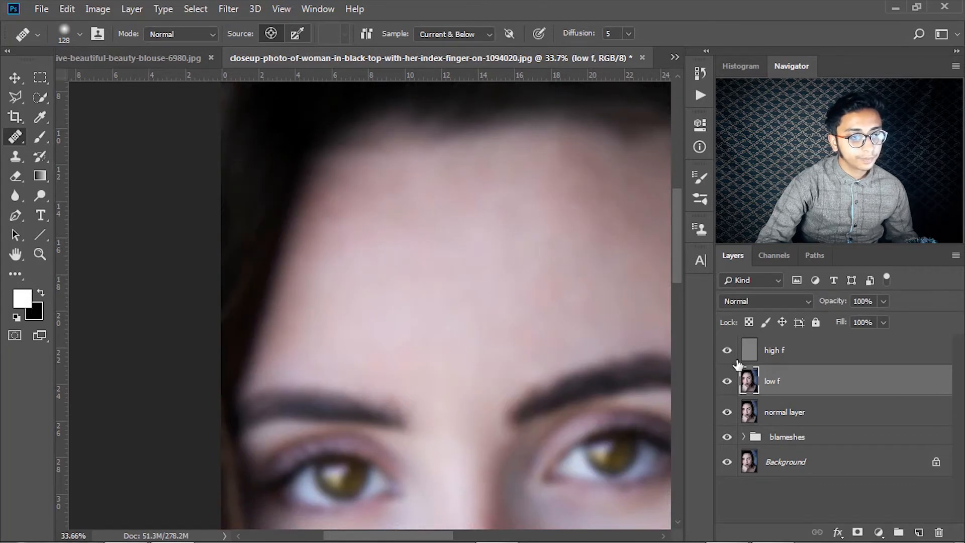
# - Select the low f layer and switch to the Mixer Brush Tool
pyautogui.click(764, 357)
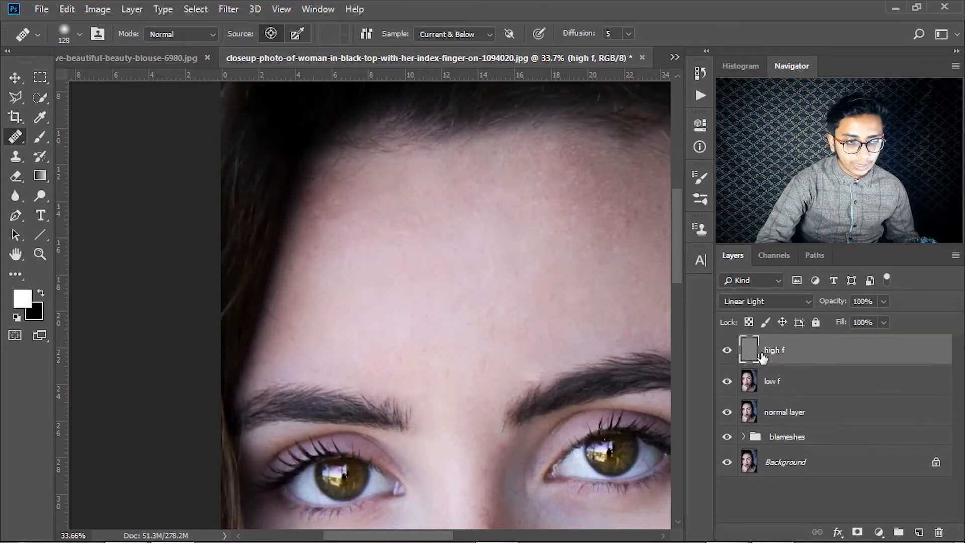
pyautogui.click(772, 383)
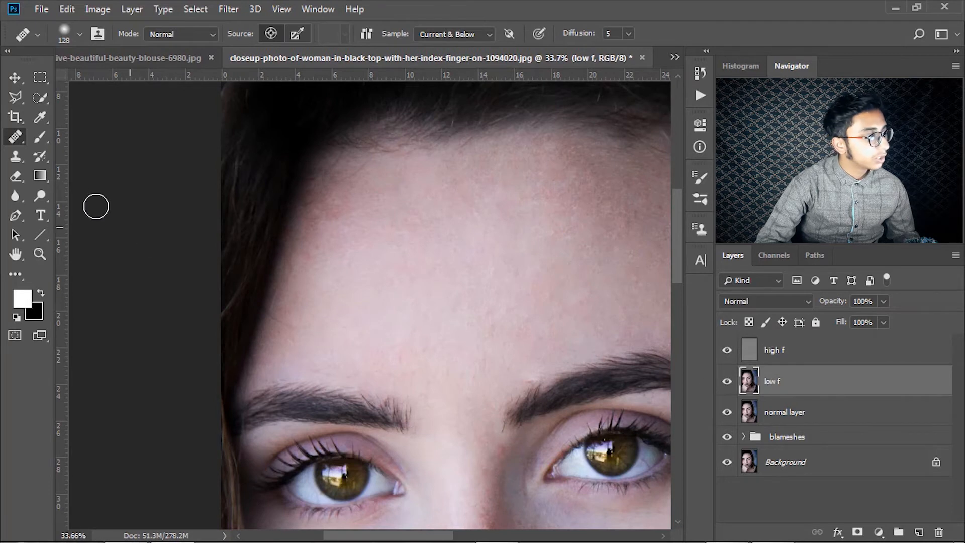
pyautogui.click(40, 136)
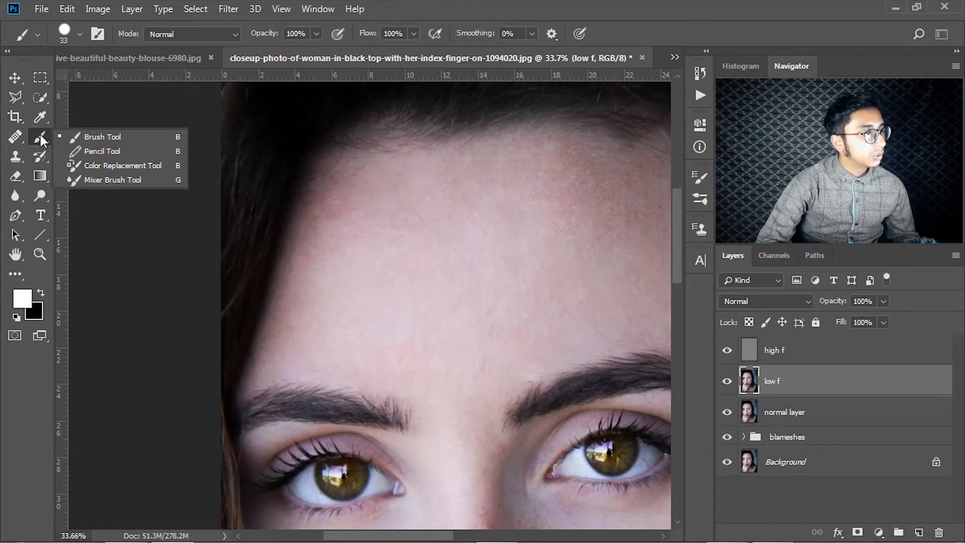
pyautogui.click(91, 179)
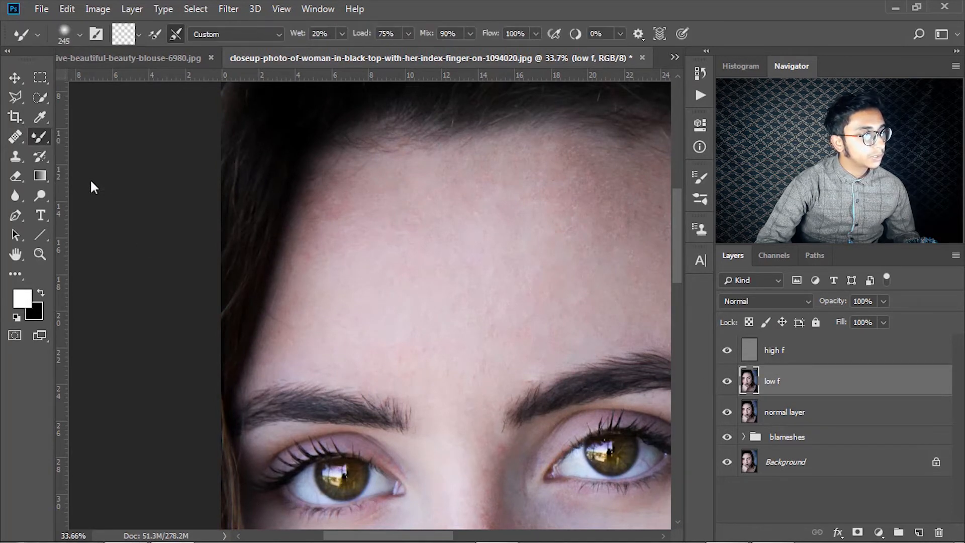
# - Turn off cleaning the Mixer Brush after each stroke and set the foreground color to bright cyan
pyautogui.scroll(-4, 401, 119)
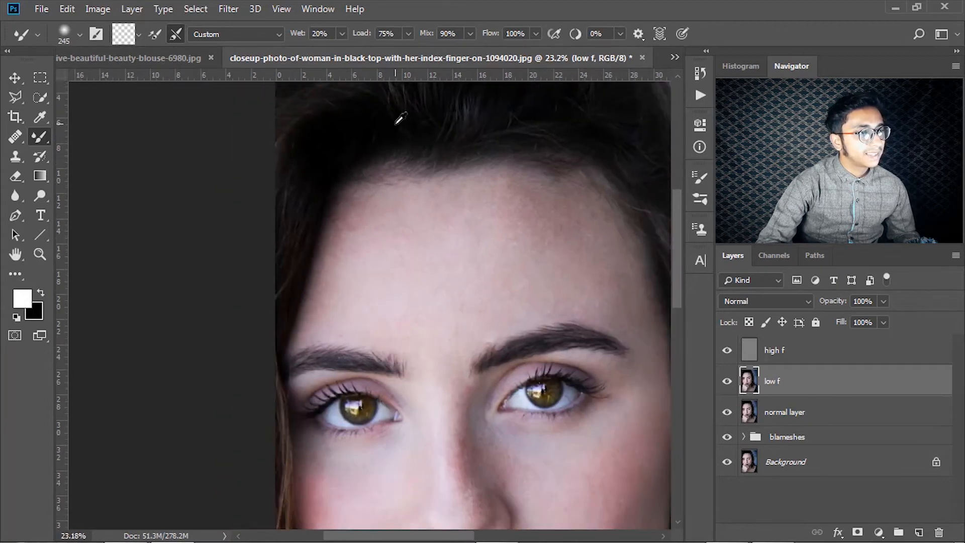
pyautogui.scroll(-2, 469, 233)
pyautogui.scroll(5, 355, 194)
pyautogui.moveTo(362, 239); pyautogui.dragTo(465, 209)
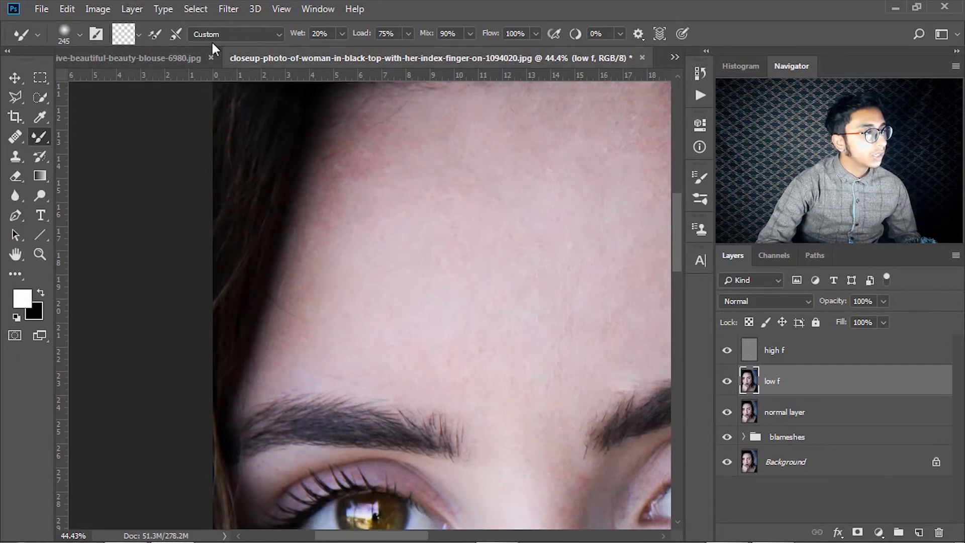
pyautogui.click(26, 296)
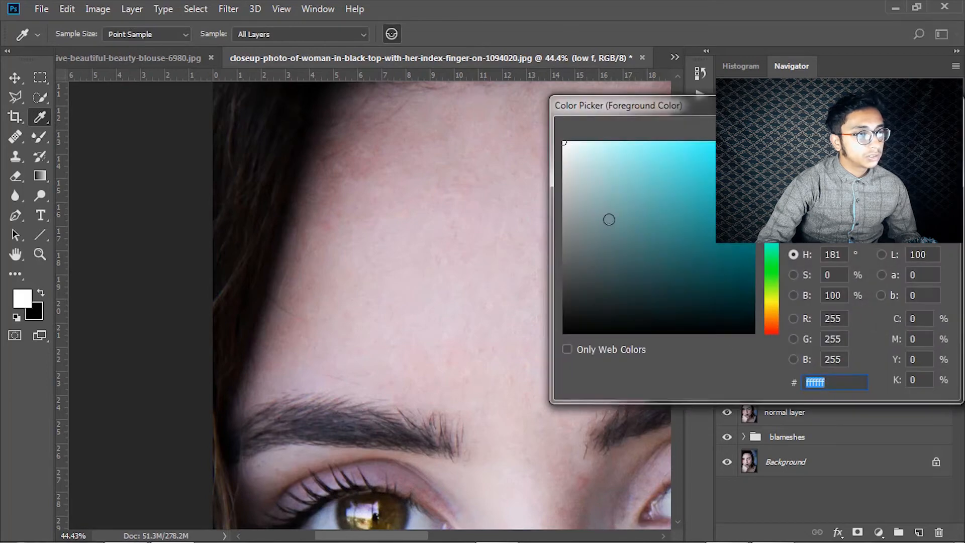
pyautogui.press('Return')
# - Paint cyan Mixer Brush strokes on the low f layer along the forehead's hairline and above the eyebrow
pyautogui.scroll(2, 439, 209)
pyautogui.moveTo(326, 264)
pyautogui.mouseDown()
pyautogui.moveTo(308, 279)
pyautogui.moveTo(291, 369)
pyautogui.moveTo(267, 419)
pyautogui.moveTo(370, 433)
pyautogui.moveTo(398, 405)
pyautogui.mouseUp()
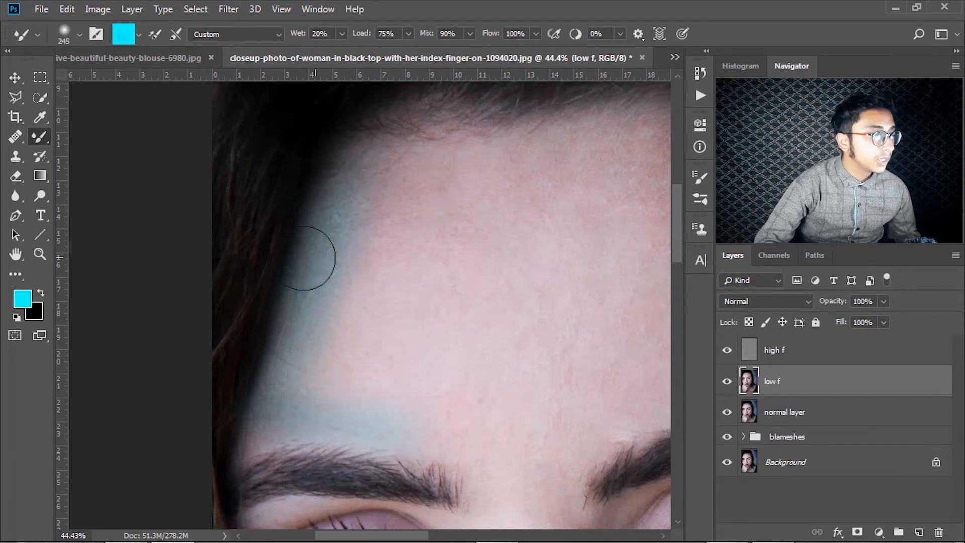
pyautogui.scroll(5, 343, 281)
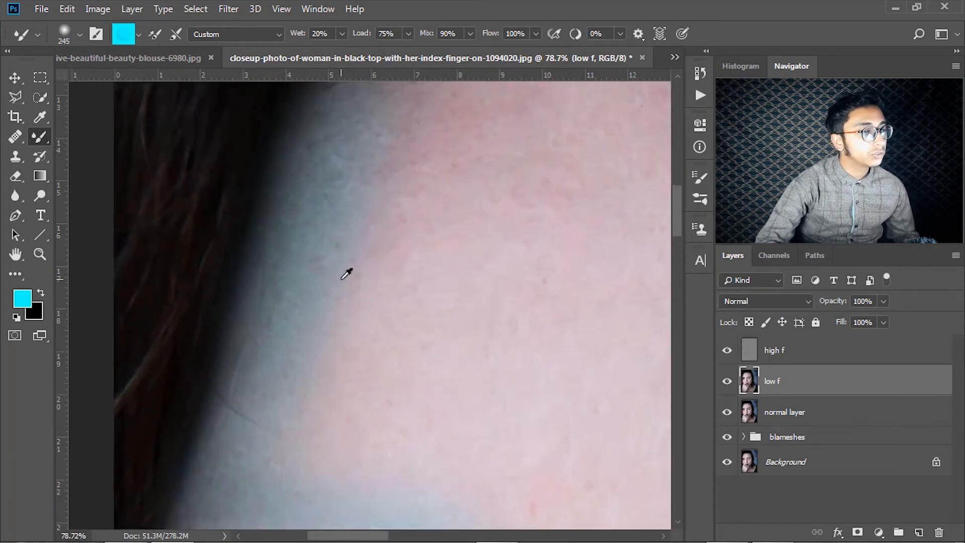
pyautogui.scroll(-4, 288, 252)
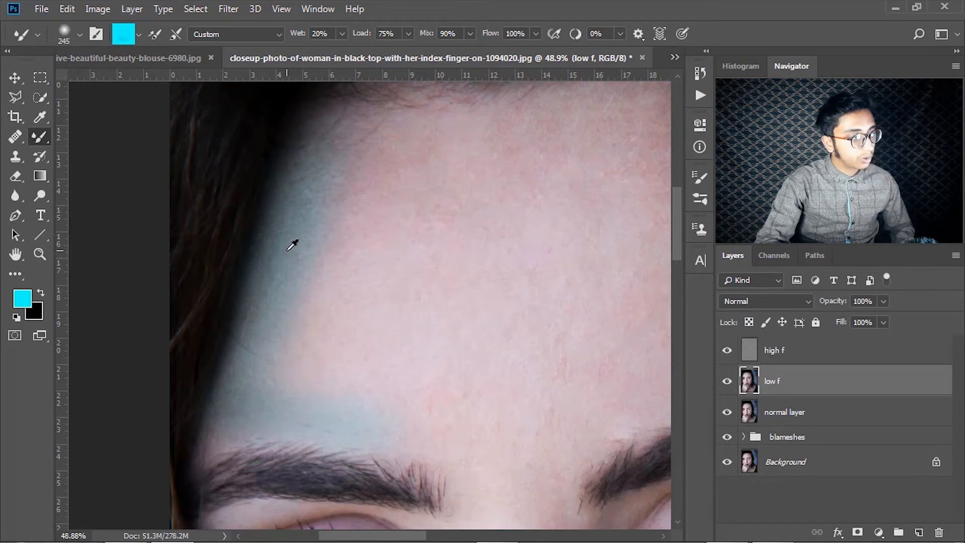
# - Undo the cyan Mixer Brush strokes on the forehead
pyautogui.hotkey('ctrl', 'alt', 'z')
pyautogui.hotkey('ctrl', 'alt', 'z')
pyautogui.hotkey('ctrl', 'alt', 'z')
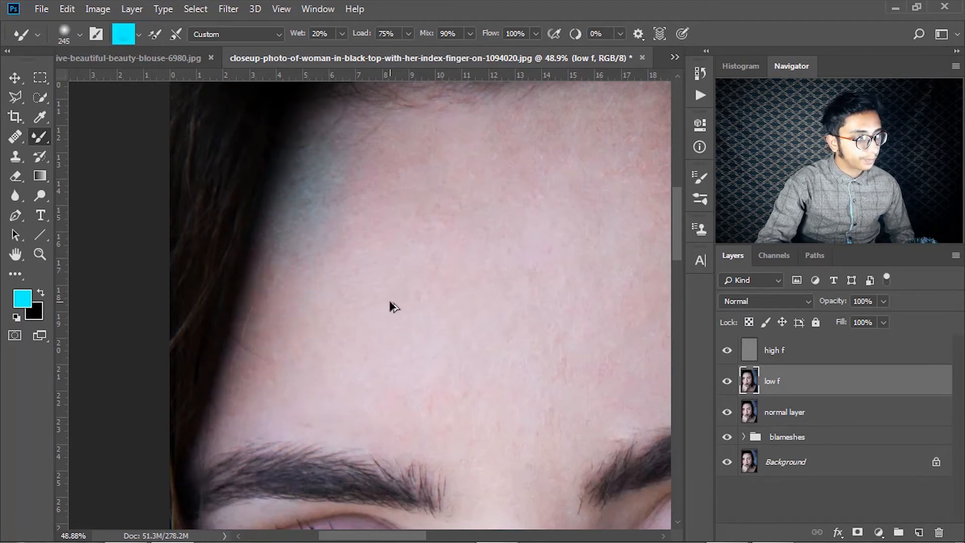
pyautogui.hotkey('ctrl', 'alt', 'z')
pyautogui.hotkey('ctrl', 'alt', 'z')
# - Set the high f layer back to Linear Light and turn on cleaning the Mixer Brush after each stroke
pyautogui.click(824, 350)
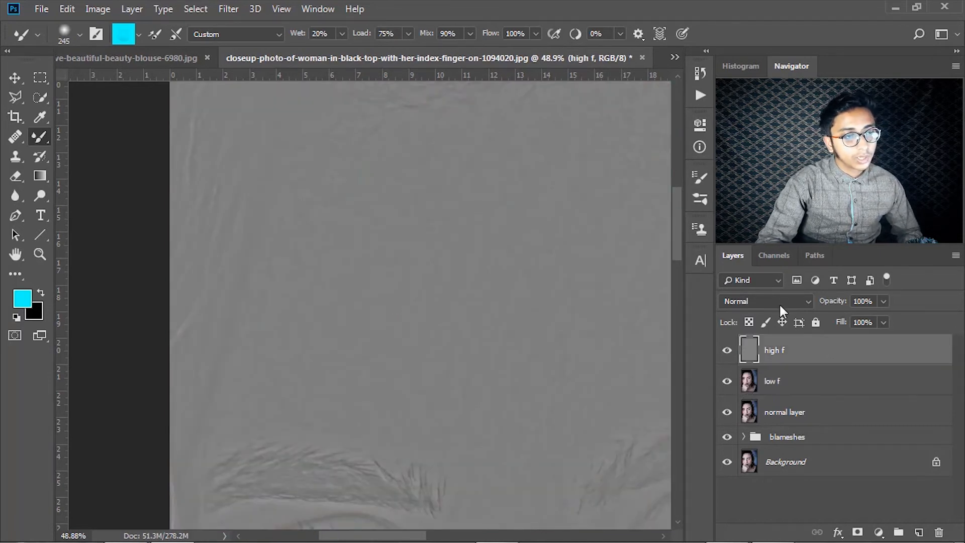
pyautogui.click(779, 301)
pyautogui.click(742, 212)
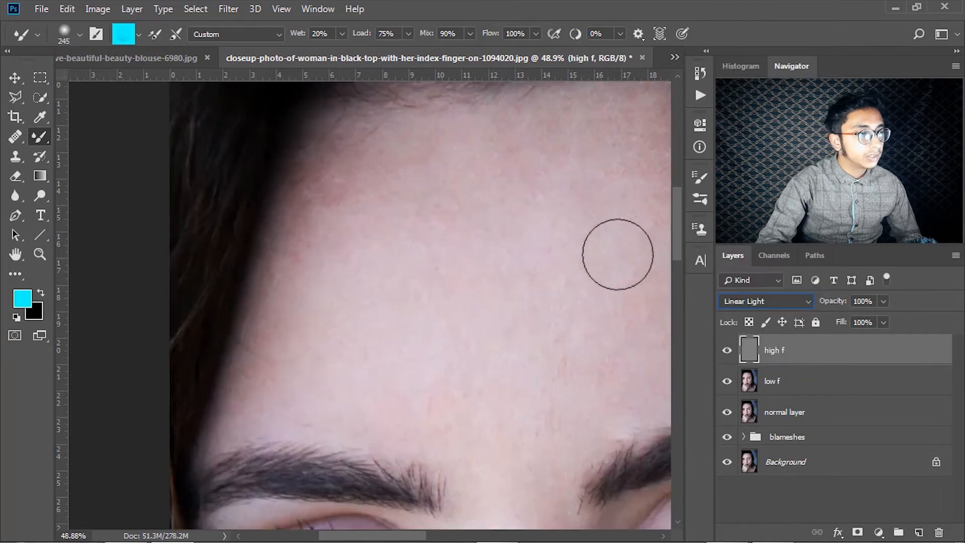
pyautogui.click(177, 34)
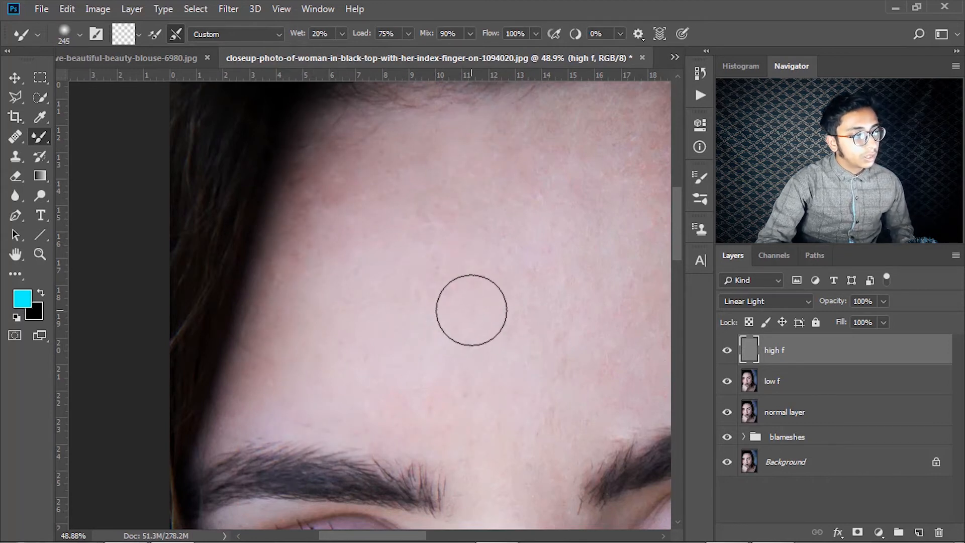
# - Select the low f layer and reduce the Mixer Brush size to 153
pyautogui.click(813, 387)
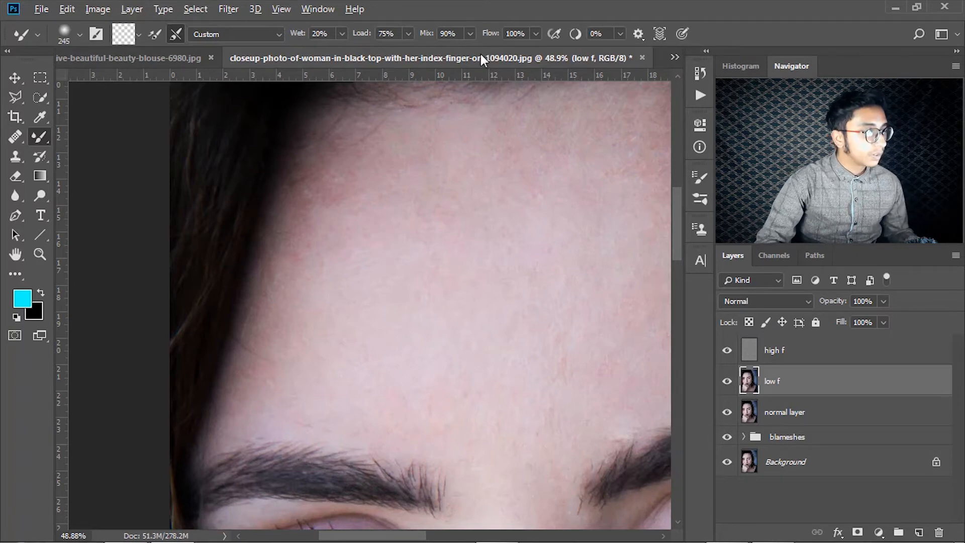
pyautogui.scroll(3, 357, 123)
pyautogui.moveTo(345, 170); pyautogui.dragTo(320, 163)
# - Create a new empty layer above high f and switch to the regular Brush Tool
pyautogui.click(846, 351)
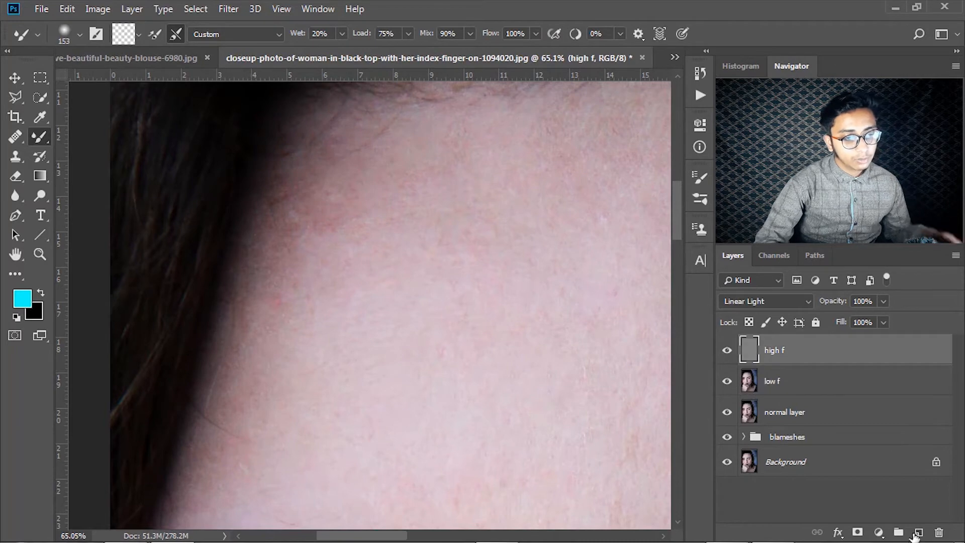
pyautogui.click(918, 531)
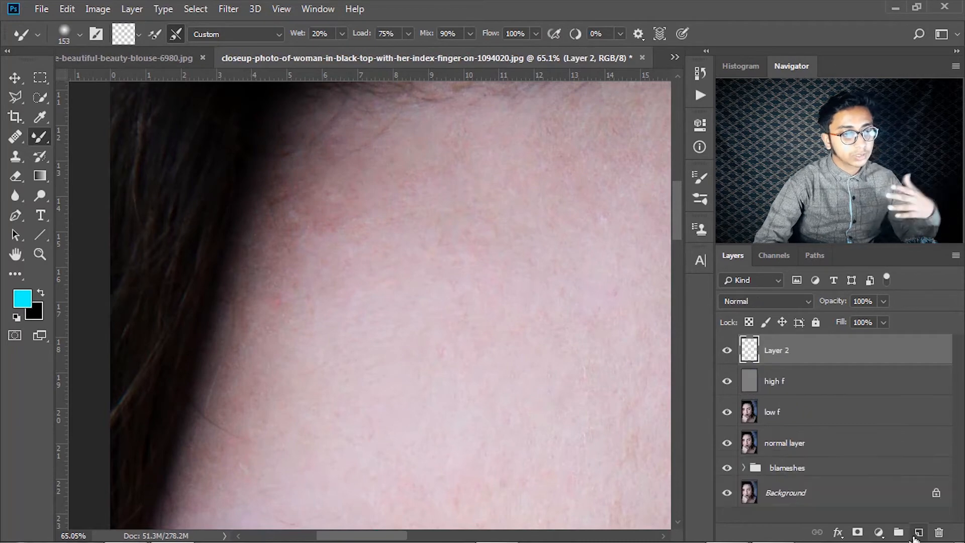
pyautogui.rightClick(35, 140)
pyautogui.click(123, 136)
# - Draw a short cyan arrow on the new layer across the forehead, pointing away from the hairline
pyautogui.moveTo(457, 318); pyautogui.dragTo(342, 137)
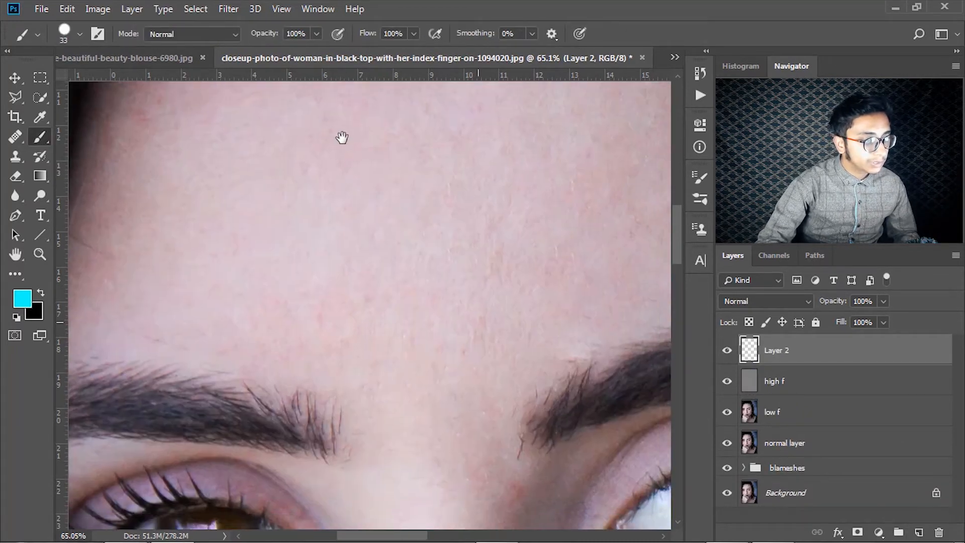
pyautogui.scroll(5, 305, 220)
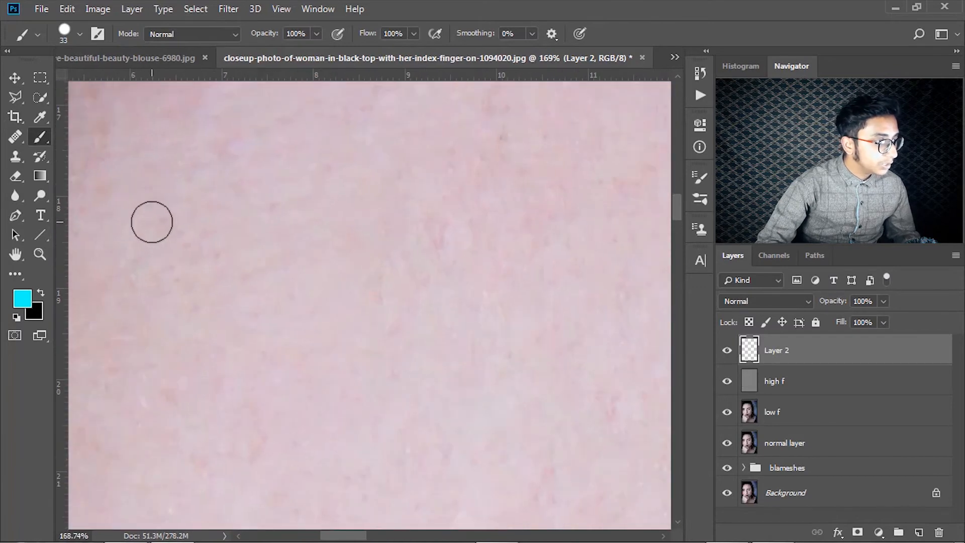
pyautogui.moveTo(184, 215)
pyautogui.mouseDown()
pyautogui.moveTo(440, 187)
pyautogui.moveTo(417, 149)
pyautogui.moveTo(490, 190)
pyautogui.moveTo(438, 250)
pyautogui.mouseUp()
pyautogui.scroll(-6, 536, 266)
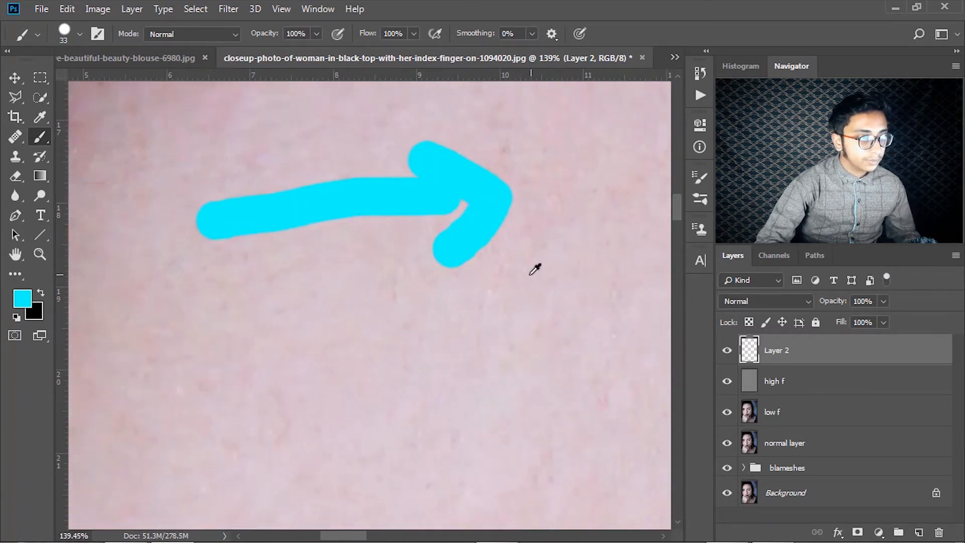
# - Draw a cyan arrow pointing down along the bridge of the nose
pyautogui.scroll(-5, 430, 343)
pyautogui.scroll(3, 429, 343)
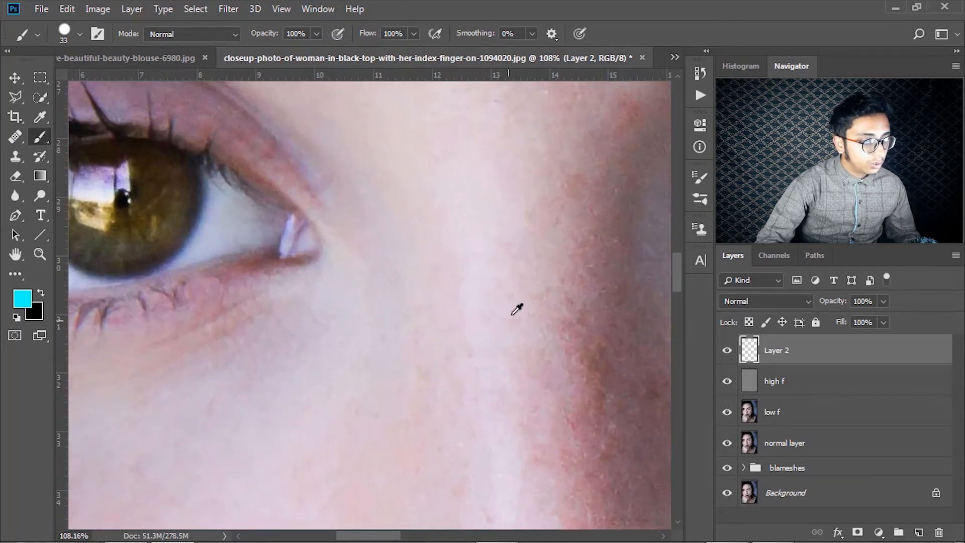
pyautogui.moveTo(530, 259); pyautogui.dragTo(556, 462)
# - Draw a curved cyan arrow from below the eye across the cheek towards the ear
pyautogui.moveTo(577, 360)
pyautogui.mouseDown()
pyautogui.moveTo(566, 513)
pyautogui.moveTo(480, 355)
pyautogui.moveTo(176, 115)
pyautogui.mouseUp()
pyautogui.moveTo(653, 417); pyautogui.dragTo(262, 216)
pyautogui.moveTo(481, 218); pyautogui.dragTo(237, 402)
pyautogui.moveTo(256, 136); pyautogui.dragTo(523, 252)
pyautogui.moveTo(512, 151)
pyautogui.mouseDown()
pyautogui.moveTo(578, 320)
pyautogui.moveTo(445, 342)
pyautogui.mouseUp()
# - Draw several long cyan arrows crossing the forehead in different directions to illustrate which stroke directions to consider
pyautogui.scroll(-4, 274, 255)
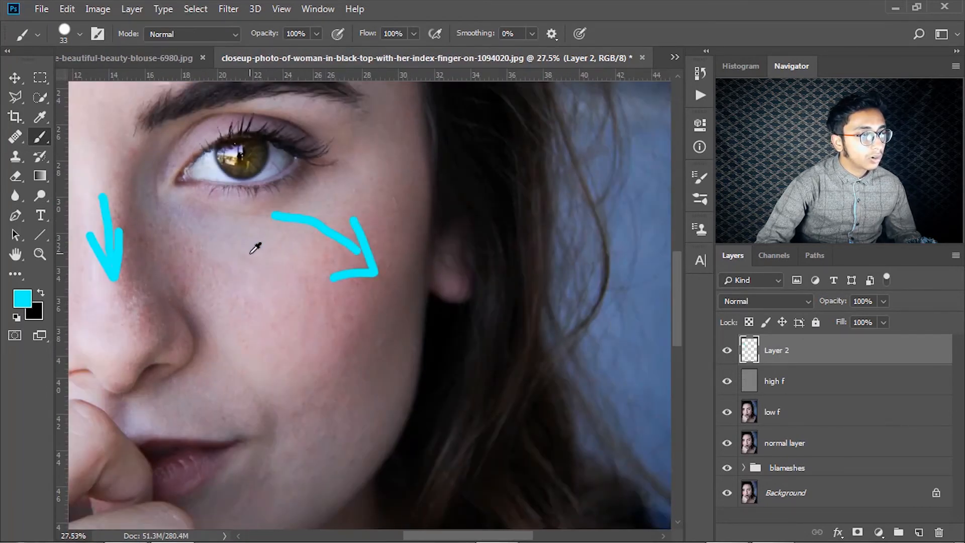
pyautogui.scroll(-5, 255, 247)
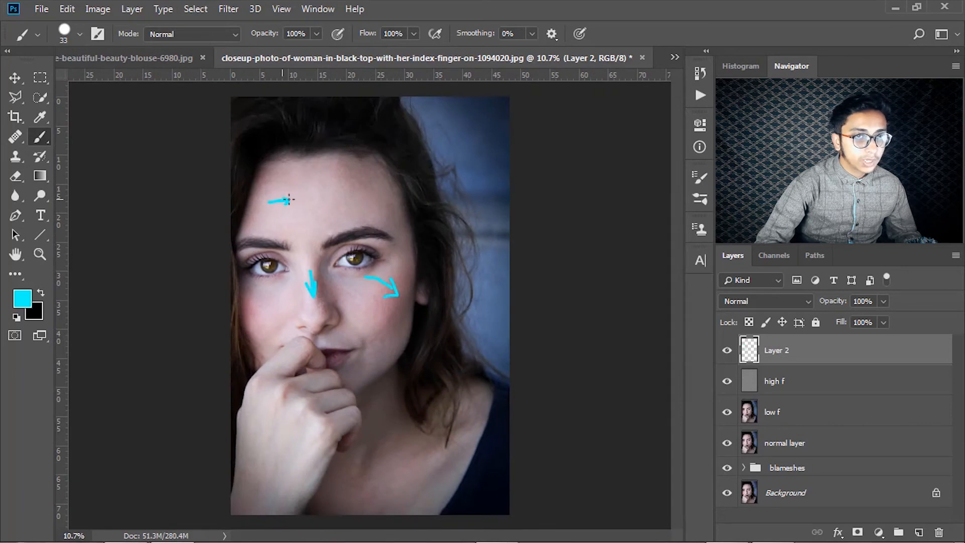
pyautogui.scroll(5, 285, 200)
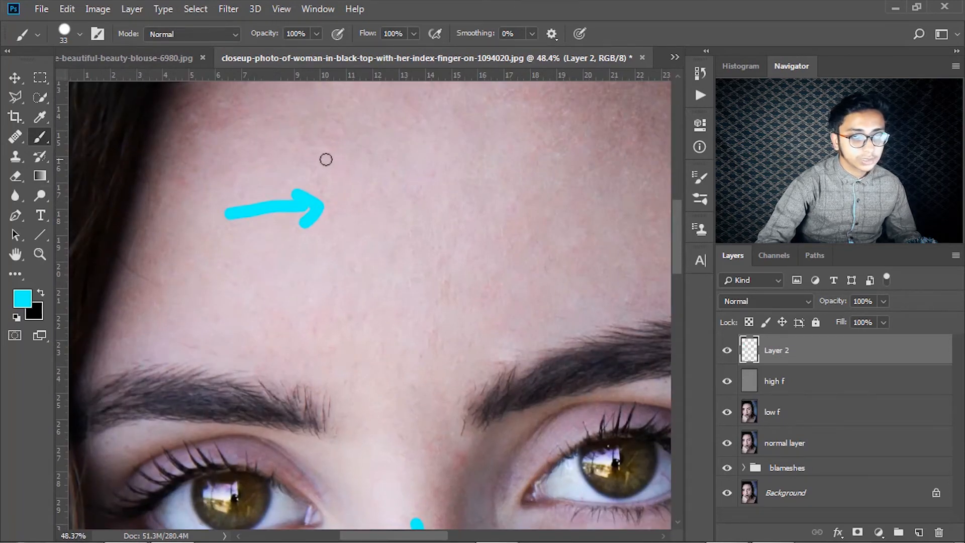
pyautogui.moveTo(179, 193); pyautogui.dragTo(423, 159)
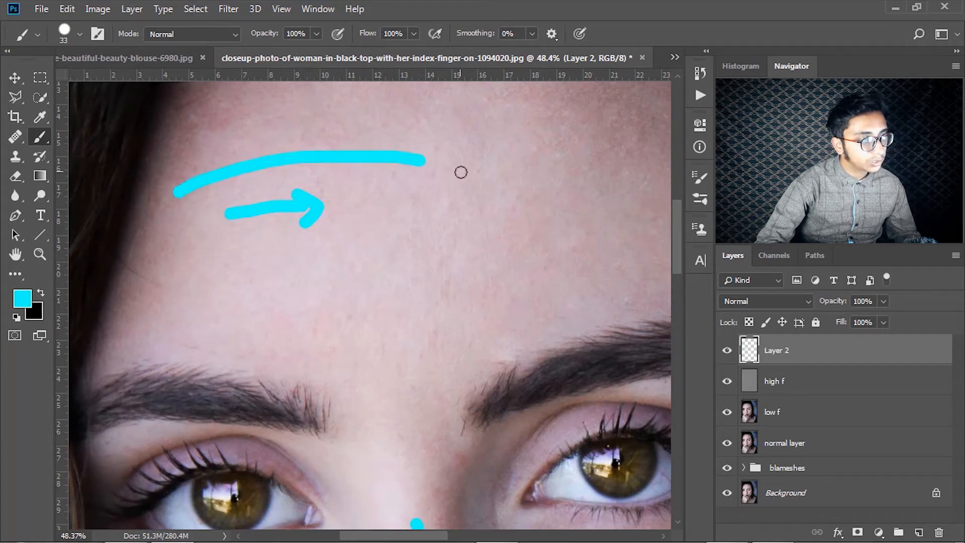
pyautogui.moveTo(521, 194); pyautogui.dragTo(426, 242)
pyautogui.moveTo(514, 252)
pyautogui.mouseDown()
pyautogui.moveTo(192, 271)
pyautogui.moveTo(215, 223)
pyautogui.moveTo(161, 293)
pyautogui.moveTo(275, 349)
pyautogui.mouseUp()
pyautogui.moveTo(422, 196); pyautogui.dragTo(235, 322)
pyautogui.moveTo(261, 213); pyautogui.dragTo(394, 354)
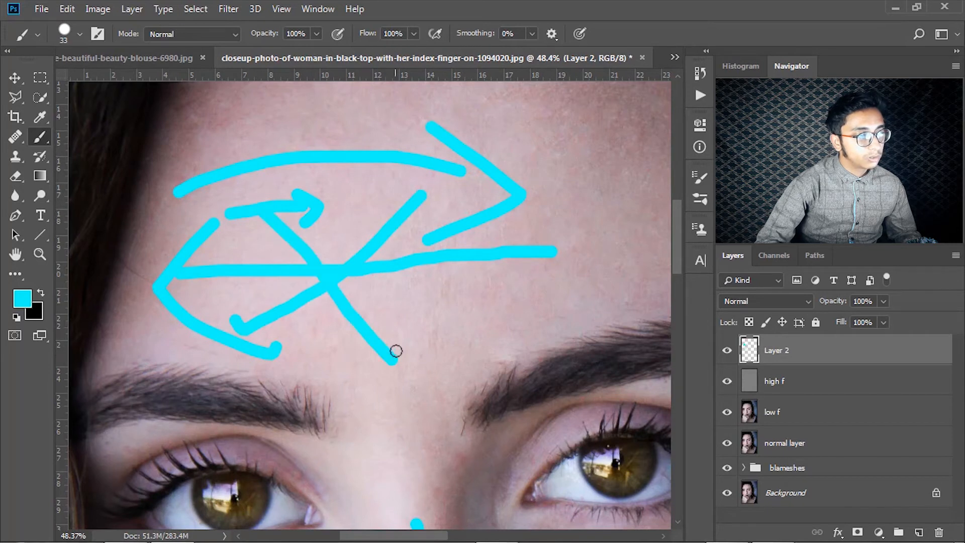
pyautogui.moveTo(384, 161); pyautogui.dragTo(593, 107)
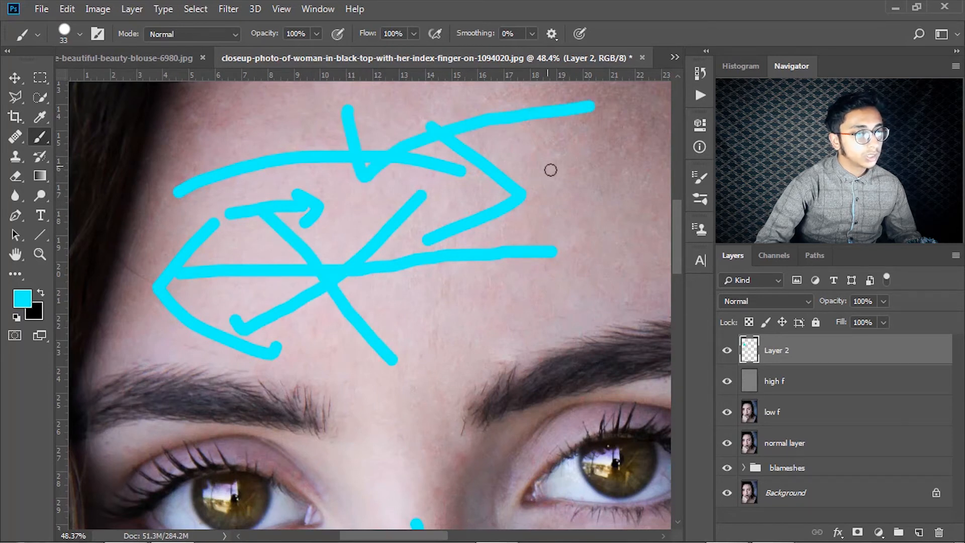
# - Delete the cyan arrow guide layer and return to the low f layer with the Mixer Brush Tool
pyautogui.moveTo(866, 357)
pyautogui.mouseDown()
pyautogui.moveTo(859, 455)
pyautogui.moveTo(938, 532)
pyautogui.mouseUp()
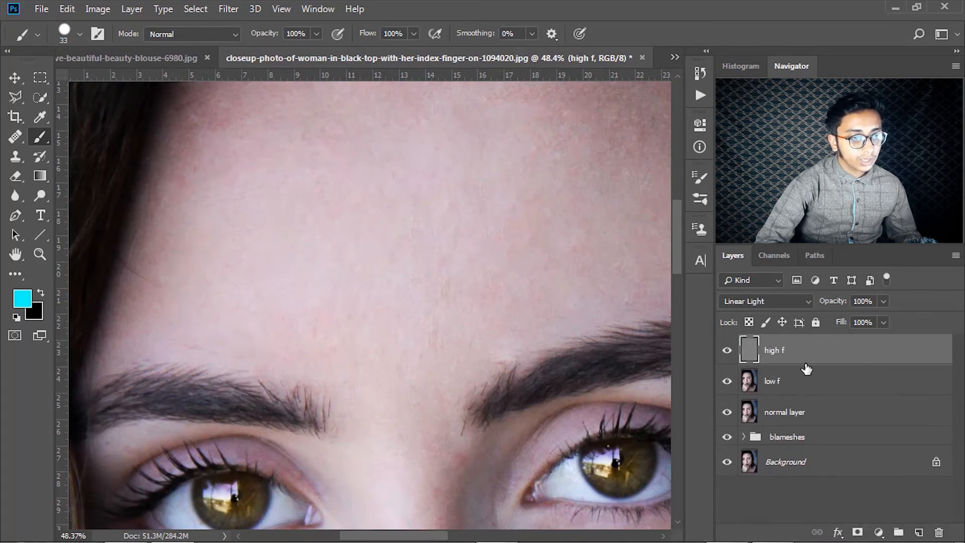
pyautogui.click(805, 377)
pyautogui.scroll(5, 231, 179)
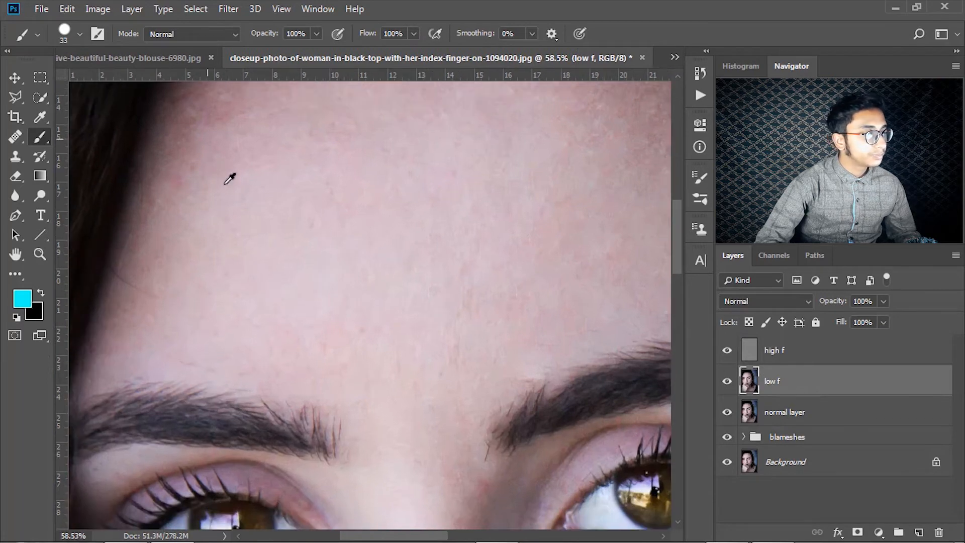
pyautogui.moveTo(194, 151); pyautogui.dragTo(250, 293)
pyautogui.rightClick(39, 131)
pyautogui.click(94, 179)
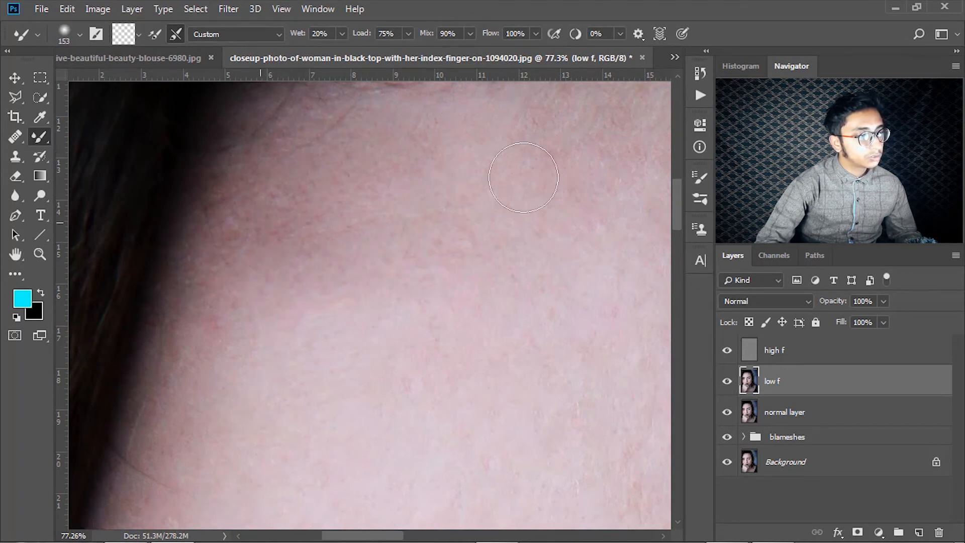
# - Blend the low f skin tones along the temple hairline and above the eyebrow with the Mixer Brush
pyautogui.moveTo(357, 280); pyautogui.dragTo(447, 407)
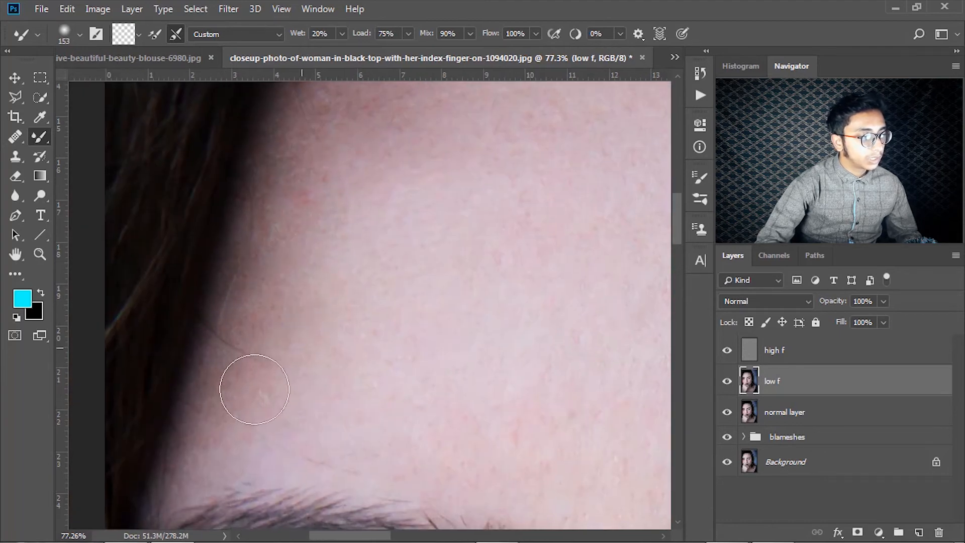
pyautogui.moveTo(304, 445); pyautogui.dragTo(277, 325)
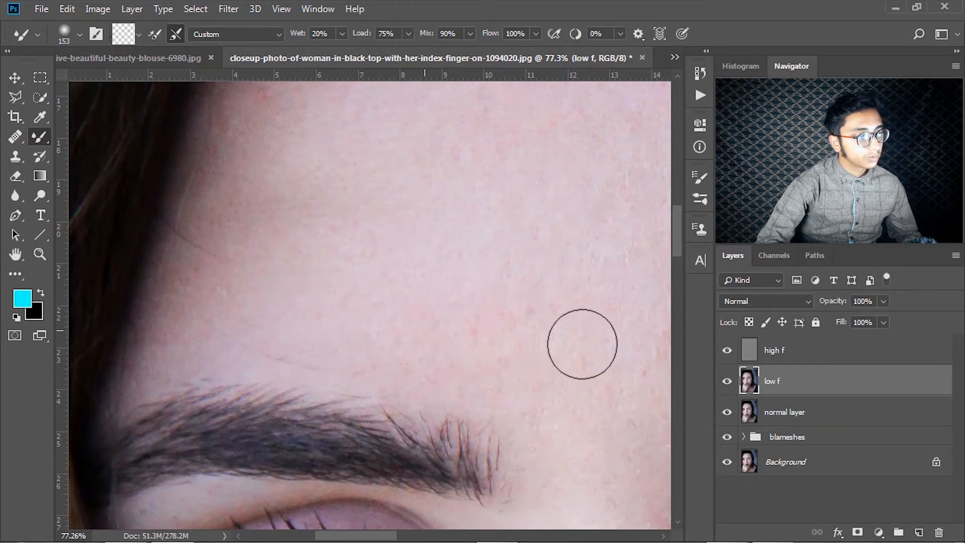
pyautogui.moveTo(345, 155); pyautogui.dragTo(127, 318)
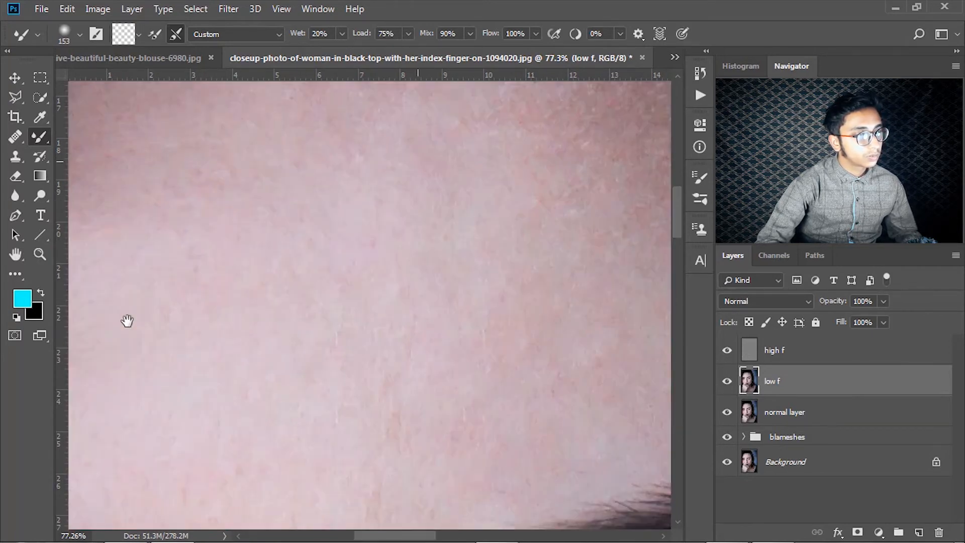
pyautogui.moveTo(233, 274); pyautogui.dragTo(256, 340)
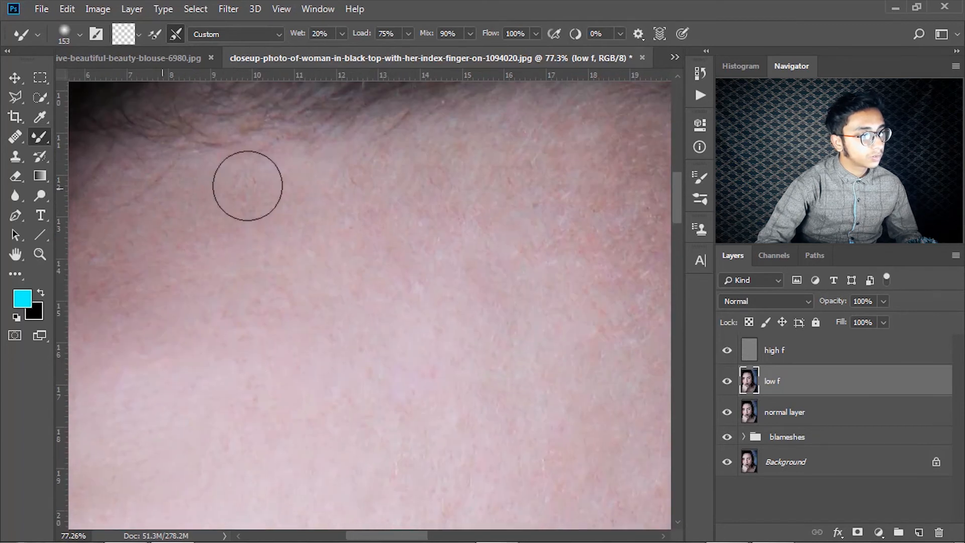
# - Toggle the high f layer's visibility as a check and blend the upper and central forehead tones on low f
pyautogui.click(726, 350)
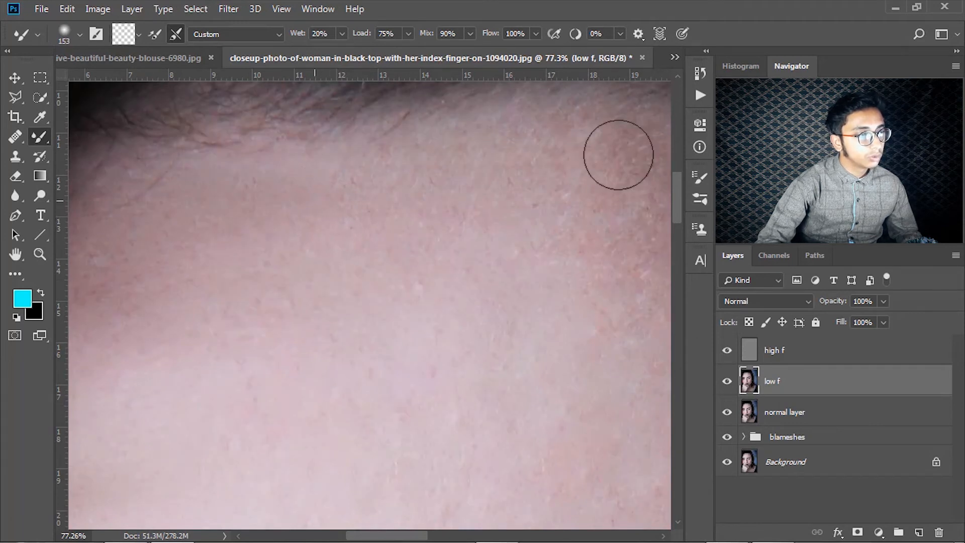
pyautogui.moveTo(146, 383); pyautogui.dragTo(258, 267)
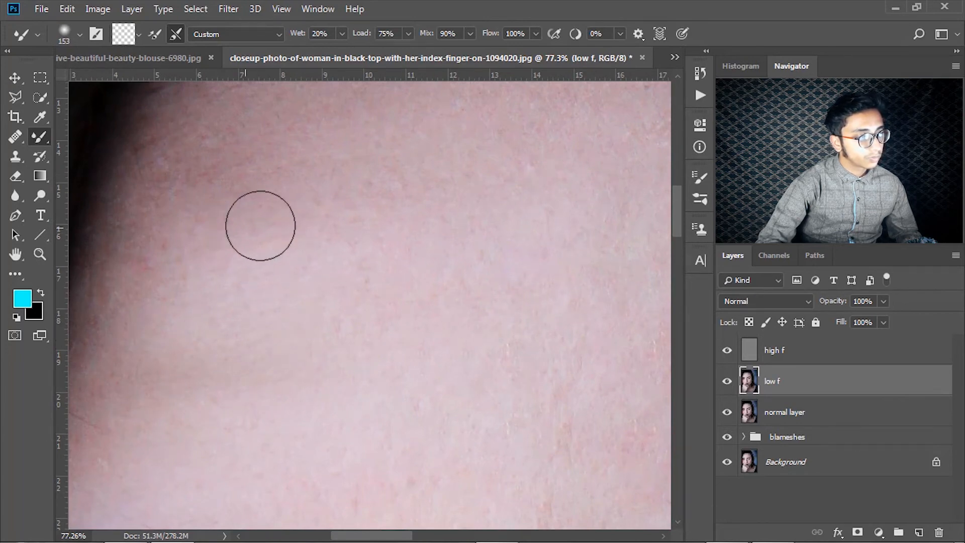
pyautogui.moveTo(435, 225); pyautogui.dragTo(276, 276)
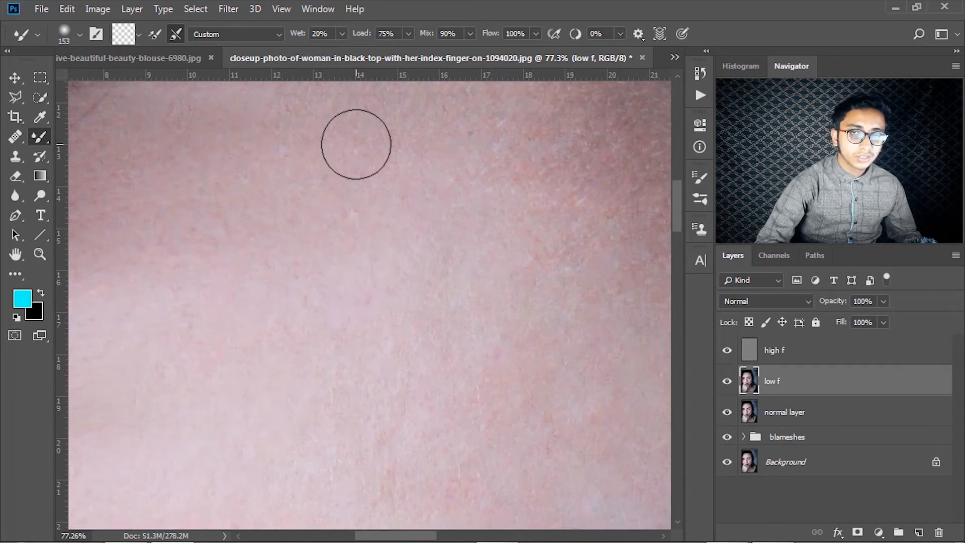
# - Enlarge the Mixer Brush to 322 px and smooth the broad tonal transitions across the forehead
pyautogui.scroll(-3, 376, 173)
pyautogui.scroll(-2, 379, 172)
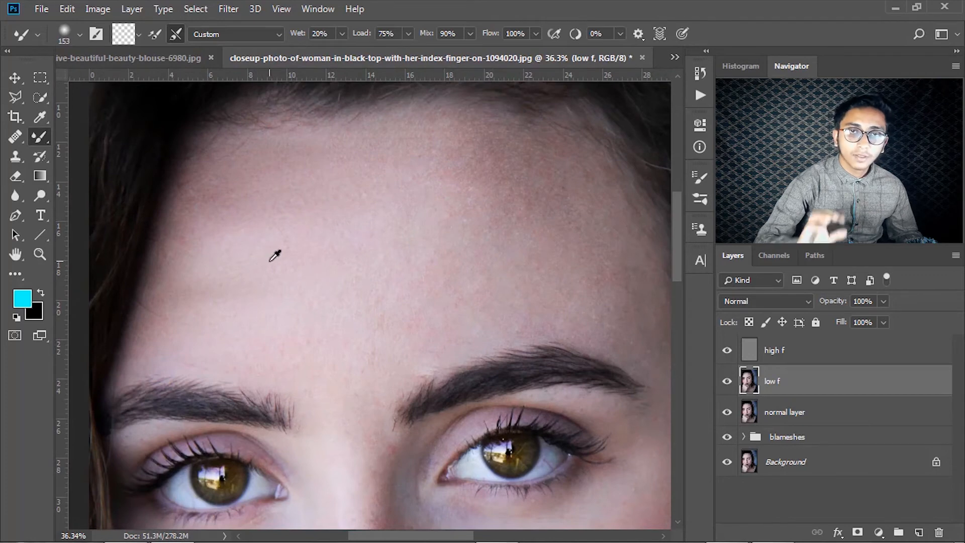
pyautogui.scroll(2, 261, 257)
pyautogui.keyDown('alt'); pyautogui.moveTo(173, 200); pyautogui.dragTo(194, 198); pyautogui.keyUp('alt')
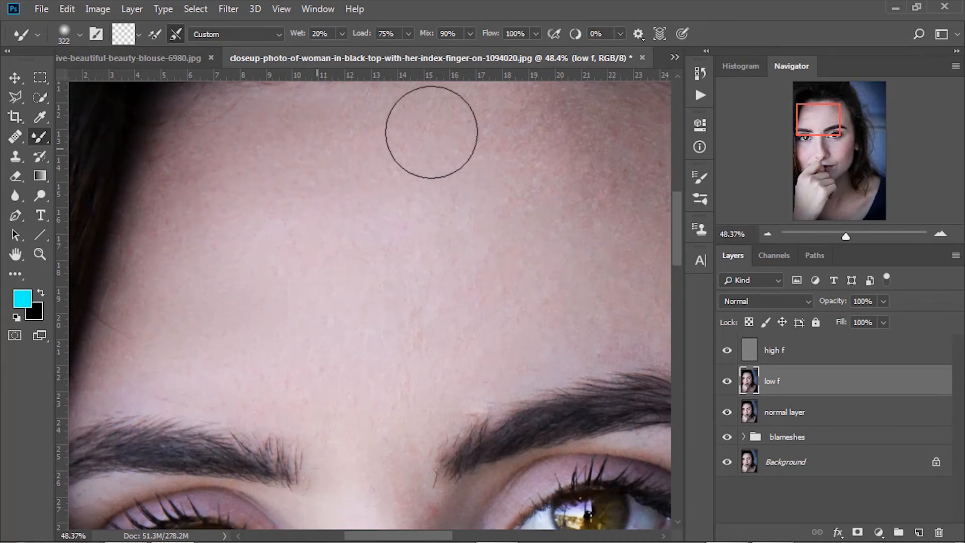
pyautogui.moveTo(463, 255); pyautogui.dragTo(353, 314)
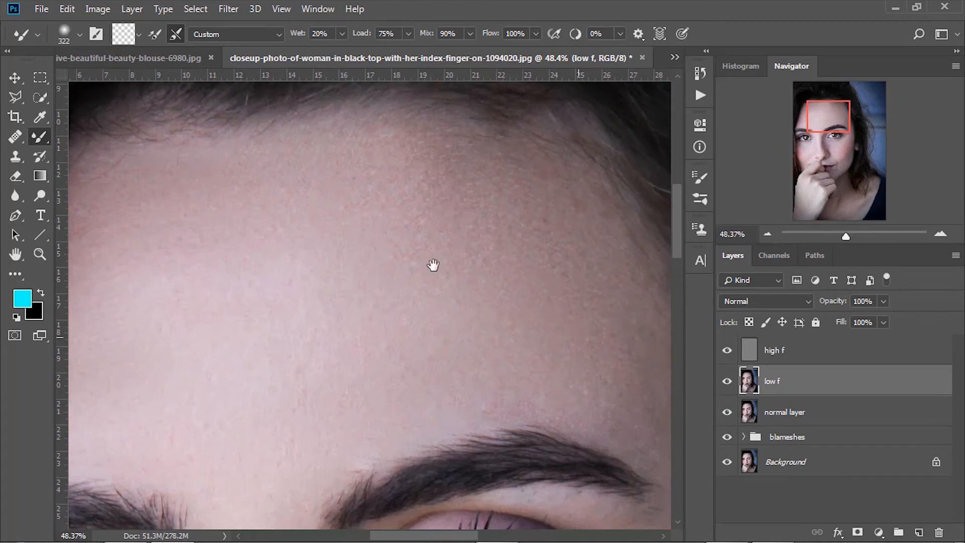
# - Blend the skin around and below the eye with a 223 px Mixer Brush, then reduce it to 169 px for the nose
pyautogui.moveTo(547, 319); pyautogui.dragTo(345, 207)
pyautogui.moveTo(444, 302)
pyautogui.mouseDown()
pyautogui.moveTo(422, 287)
pyautogui.moveTo(451, 242)
pyautogui.moveTo(447, 88)
pyautogui.mouseUp()
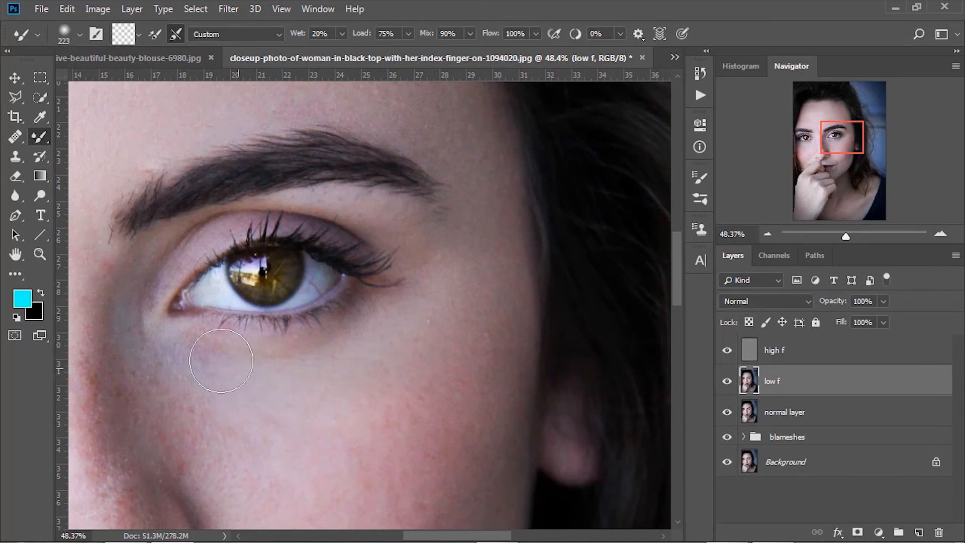
pyautogui.moveTo(118, 425); pyautogui.dragTo(228, 283)
pyautogui.moveTo(186, 220); pyautogui.dragTo(172, 220)
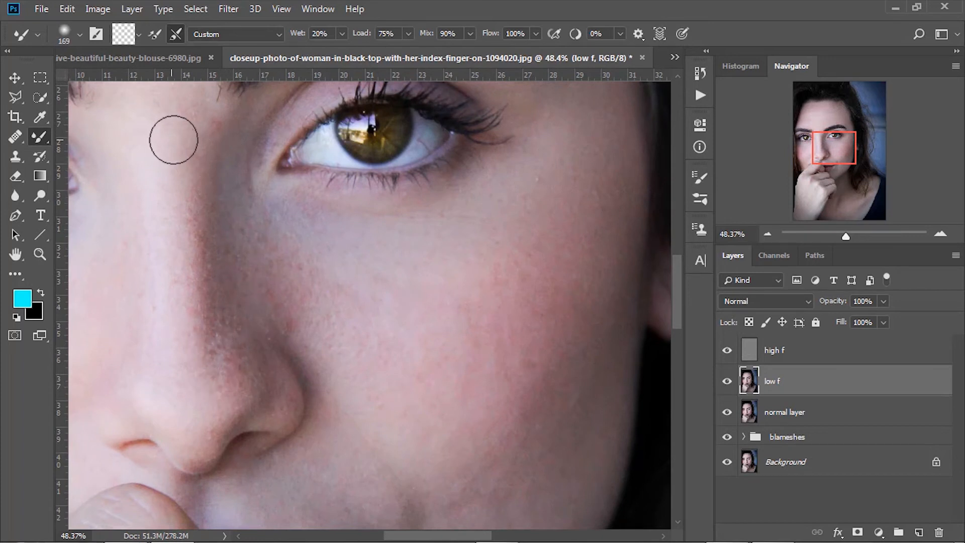
# - Smooth the cheek beside the ear with a 326 px Mixer Brush, then refine down towards the mouth corner at 186 px
pyautogui.moveTo(446, 367); pyautogui.dragTo(326, 300)
pyautogui.moveTo(402, 249); pyautogui.dragTo(447, 249)
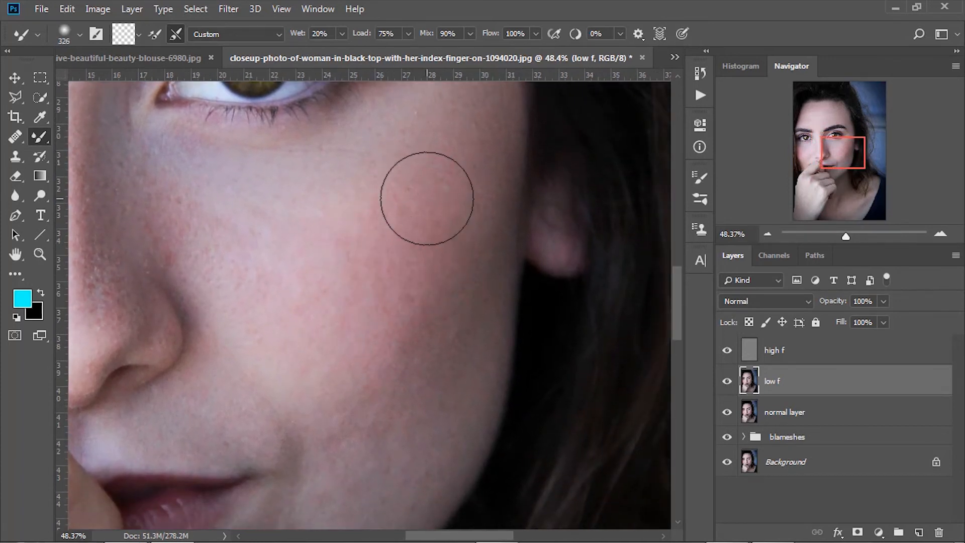
pyautogui.moveTo(443, 312); pyautogui.dragTo(406, 312)
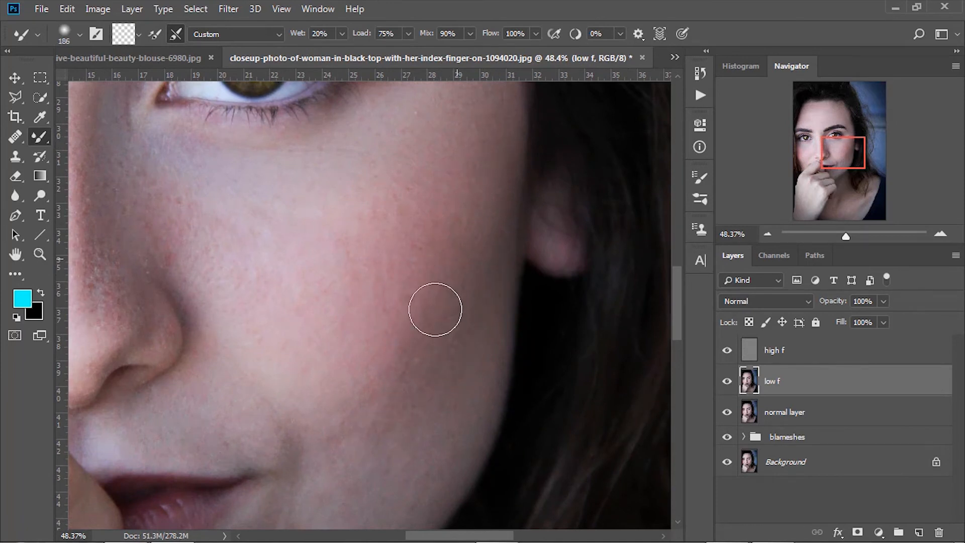
pyautogui.moveTo(394, 382); pyautogui.dragTo(395, 205)
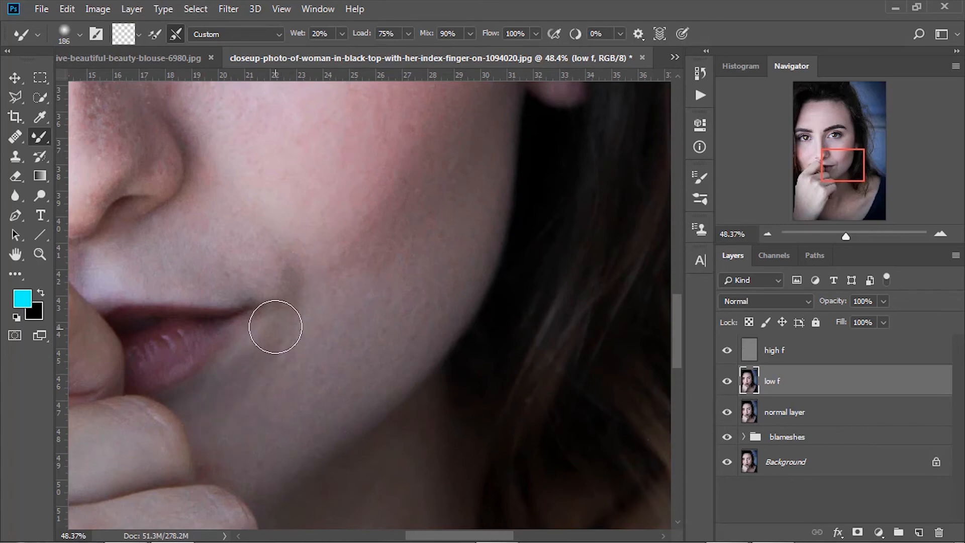
# - Blend the opposite cheek with the 186 px Mixer Brush, then enlarge it to 310 px for the broader cheek area
pyautogui.moveTo(198, 243); pyautogui.dragTo(495, 413)
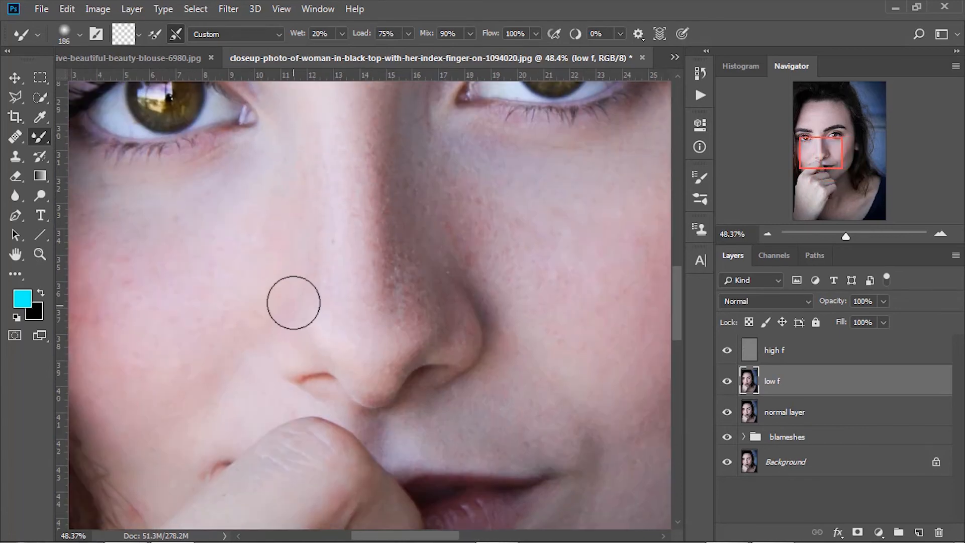
pyautogui.moveTo(181, 259); pyautogui.dragTo(346, 268)
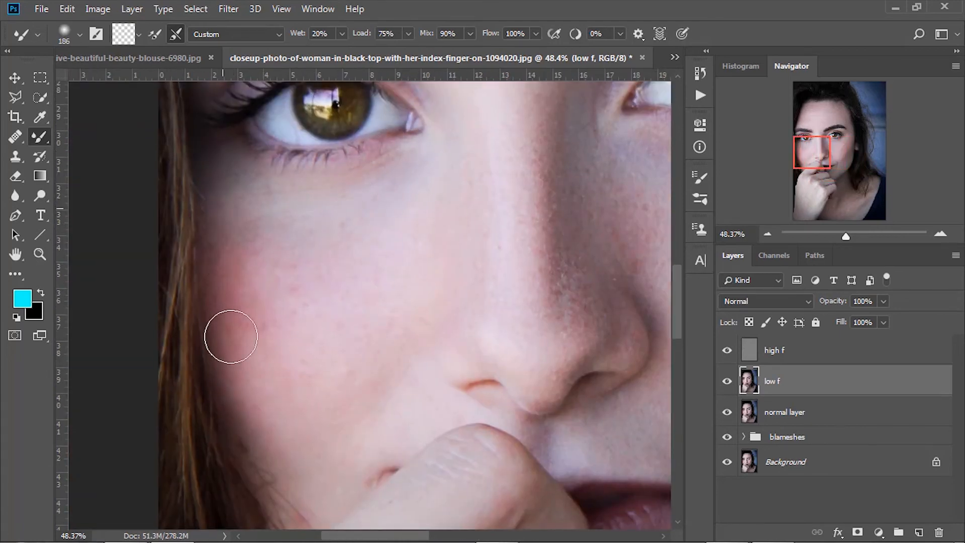
pyautogui.moveTo(308, 347)
pyautogui.mouseDown()
pyautogui.moveTo(354, 340)
pyautogui.moveTo(257, 220)
pyautogui.mouseUp()
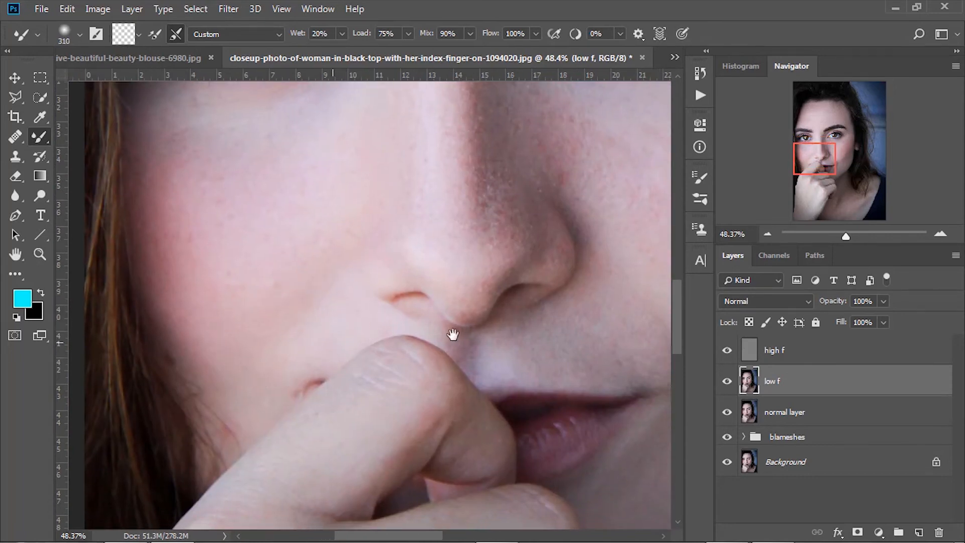
pyautogui.moveTo(409, 338); pyautogui.dragTo(309, 298)
# - Reduce the Mixer Brush to 110 px and blend the tones along the nose side and around the eye and brow
pyautogui.moveTo(502, 347); pyautogui.dragTo(422, 258)
pyautogui.moveTo(523, 231)
pyautogui.mouseDown()
pyautogui.moveTo(415, 506)
pyautogui.moveTo(447, 520)
pyautogui.mouseUp()
pyautogui.scroll(5, 166, 275)
pyautogui.moveTo(126, 225); pyautogui.dragTo(30, 224)
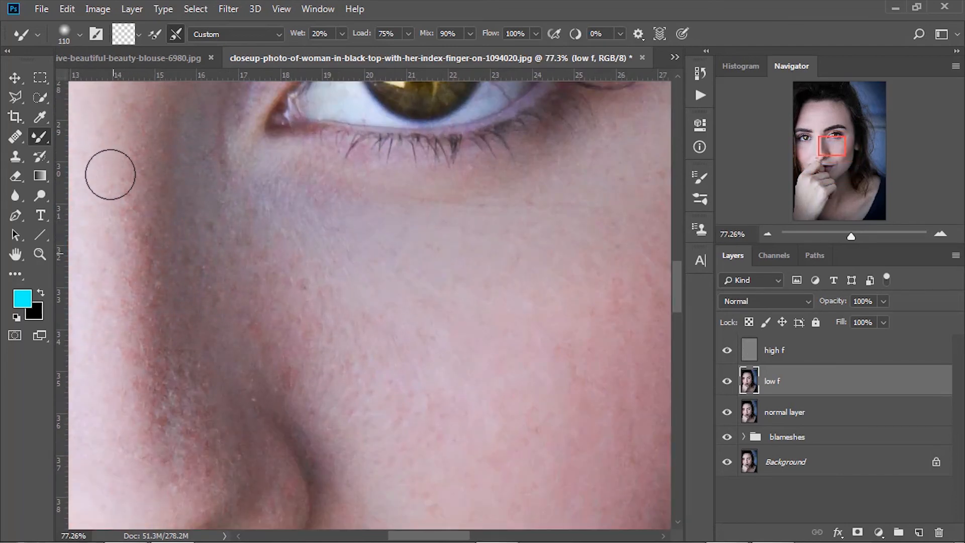
pyautogui.moveTo(110, 189); pyautogui.dragTo(216, 452)
pyautogui.moveTo(589, 256); pyautogui.dragTo(428, 280)
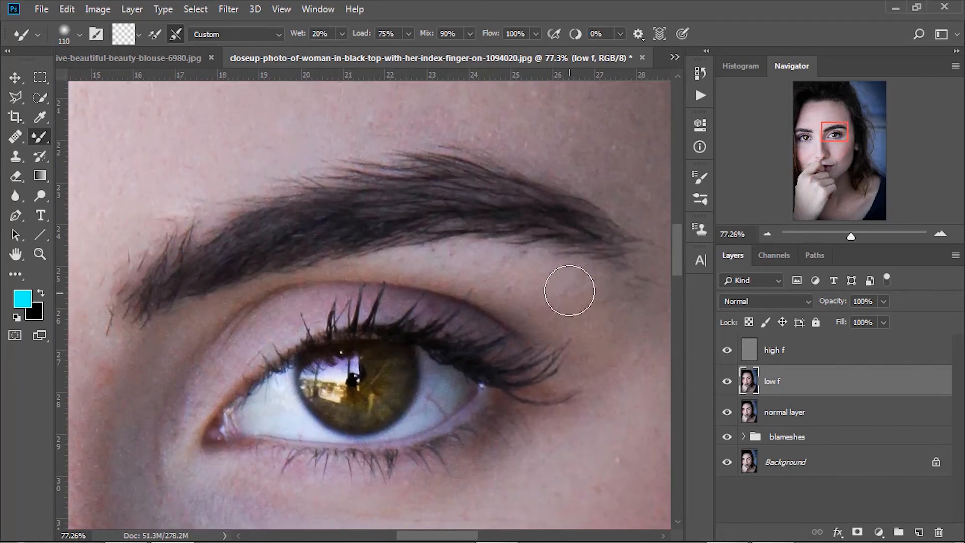
# - Enlarge the Mixer Brush to 602 px and even out the whole forehead with broad strokes
pyautogui.scroll(-16, 422, 377)
pyautogui.scroll(7, 353, 297)
pyautogui.moveTo(279, 265); pyautogui.dragTo(387, 247)
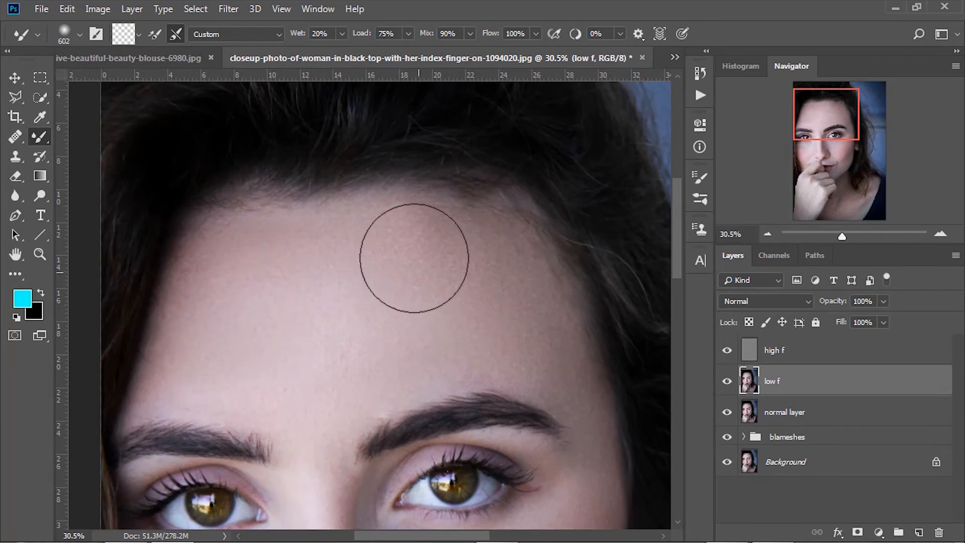
# - Put the high f and low f layers together into a new layer group
pyautogui.scroll(-15, 442, 292)
pyautogui.scroll(3, 444, 293)
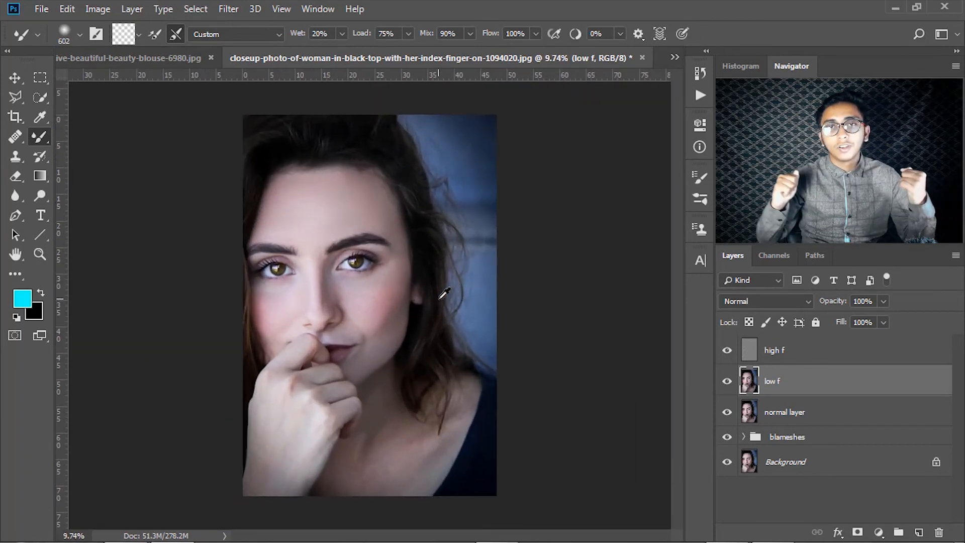
pyautogui.keyDown('shift'); pyautogui.click(822, 361); pyautogui.keyUp('shift')
pyautogui.moveTo(886, 365); pyautogui.dragTo(899, 531)
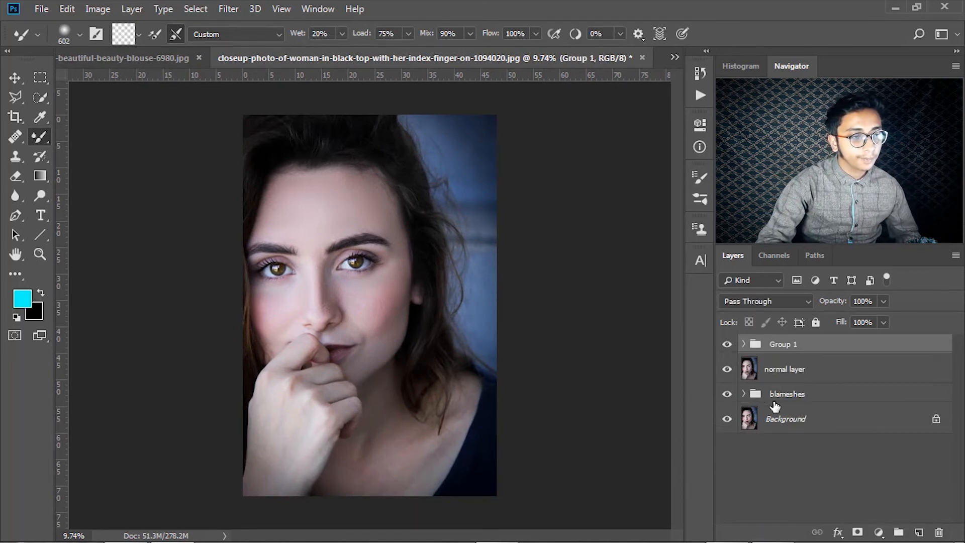
# - Hide and show the new frequency separation group to compare the skin before and after, and inspect the forehead closely
pyautogui.click(727, 343)
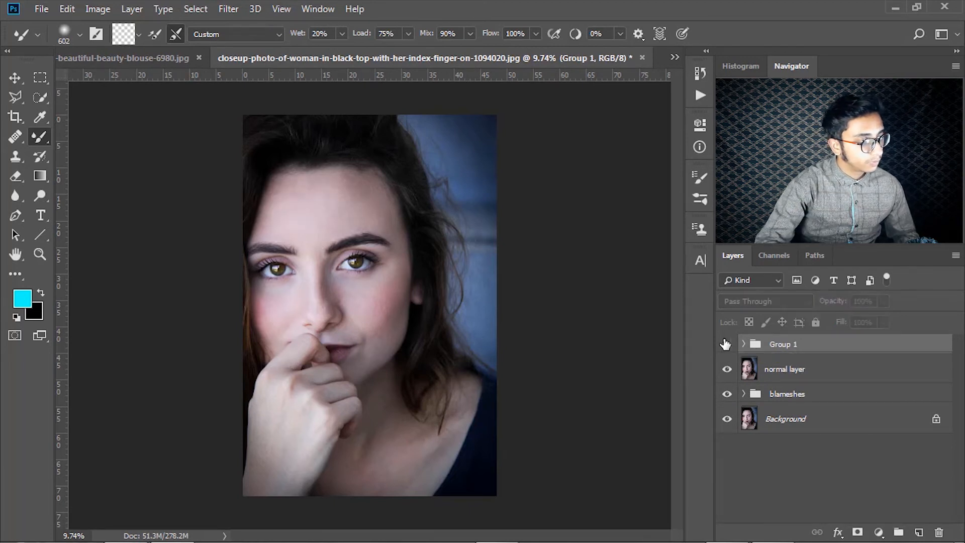
pyautogui.click(726, 343)
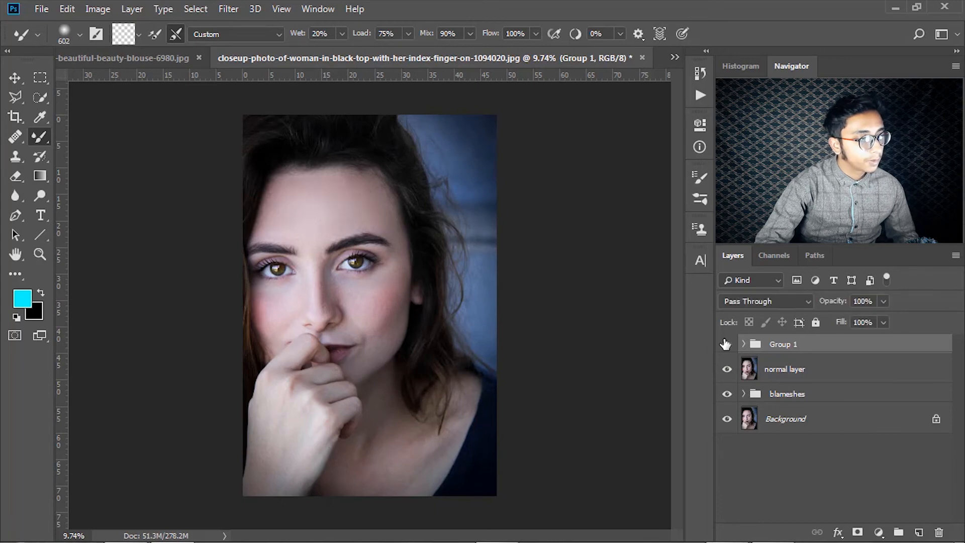
pyautogui.scroll(5, 334, 146)
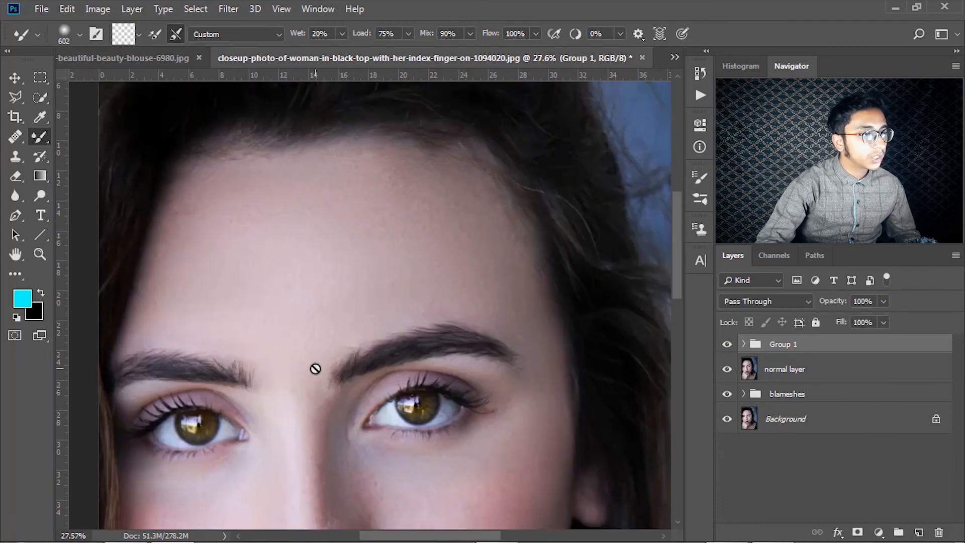
# - Hide Group 1 and select the normal layer, bringing the untreated forehead skin into close view
pyautogui.moveTo(280, 384); pyautogui.dragTo(317, 155)
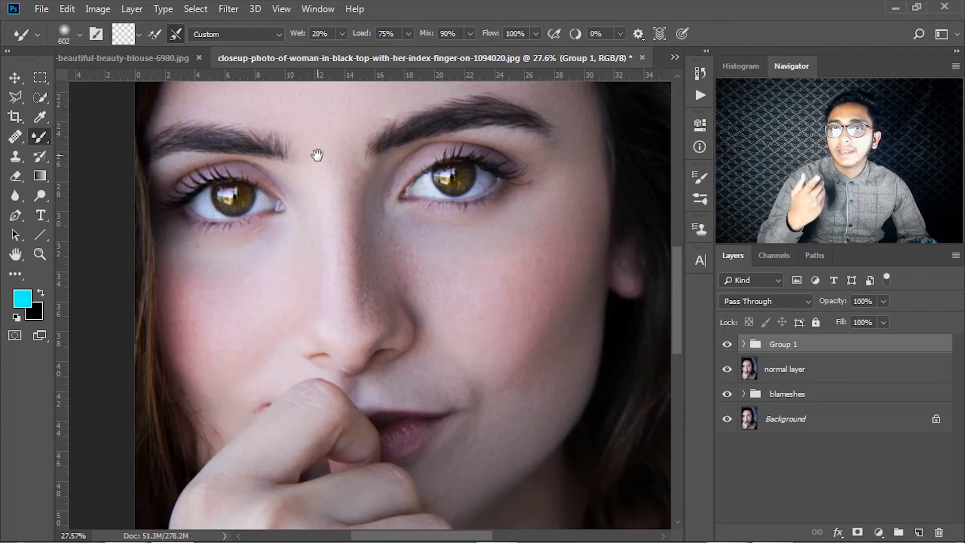
pyautogui.moveTo(828, 355); pyautogui.dragTo(889, 354)
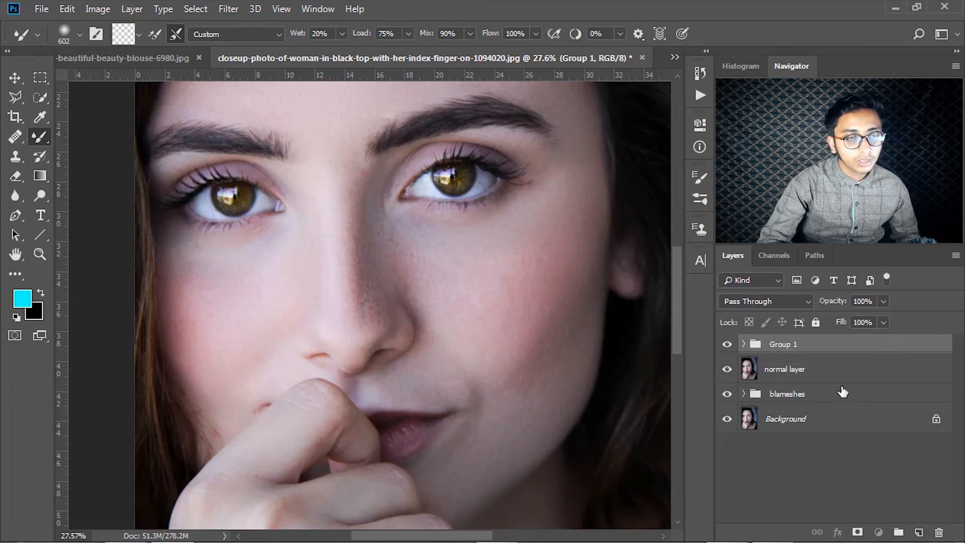
pyautogui.click(727, 344)
pyautogui.click(825, 368)
pyautogui.moveTo(228, 166); pyautogui.dragTo(322, 351)
pyautogui.scroll(3, 333, 183)
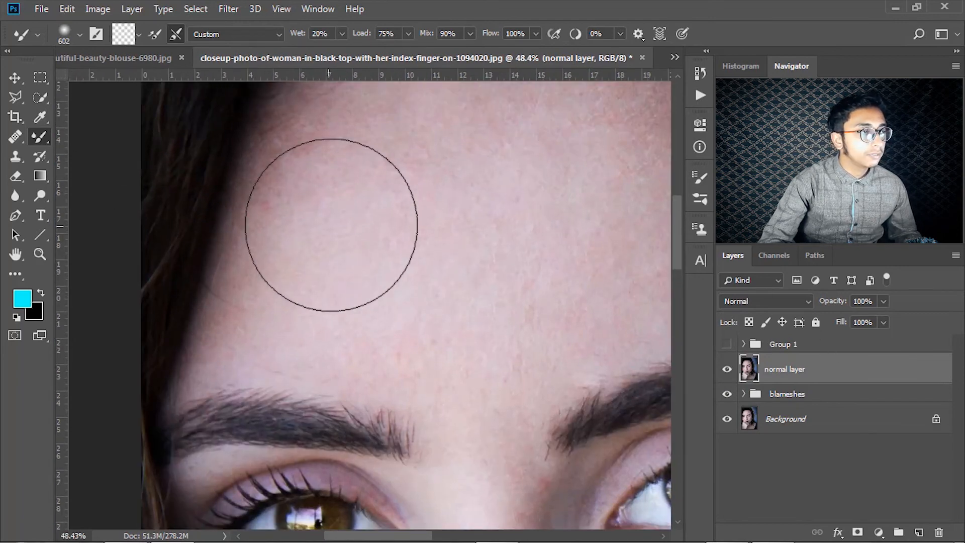
# - Smooth the whole forehead directly on the normal layer with the Mixer Brush, reducing the brush to 321 px
pyautogui.scroll(-1, 347, 222)
pyautogui.moveTo(315, 240)
pyautogui.mouseDown()
pyautogui.moveTo(328, 179)
pyautogui.moveTo(429, 295)
pyautogui.moveTo(469, 312)
pyautogui.moveTo(490, 210)
pyautogui.moveTo(433, 177)
pyautogui.moveTo(410, 141)
pyautogui.moveTo(353, 179)
pyautogui.moveTo(488, 197)
pyautogui.mouseUp()
pyautogui.moveTo(555, 150); pyautogui.dragTo(396, 268)
pyautogui.moveTo(332, 260)
pyautogui.mouseDown()
pyautogui.moveTo(386, 268)
pyautogui.moveTo(403, 256)
pyautogui.moveTo(332, 256)
pyautogui.moveTo(343, 271)
pyautogui.moveTo(522, 301)
pyautogui.moveTo(517, 346)
pyautogui.moveTo(422, 395)
pyautogui.moveTo(253, 365)
pyautogui.moveTo(197, 291)
pyautogui.moveTo(287, 305)
pyautogui.mouseUp()
pyautogui.moveTo(639, 311)
pyautogui.mouseDown()
pyautogui.moveTo(308, 286)
pyautogui.moveTo(258, 273)
pyautogui.mouseUp()
pyautogui.moveTo(301, 283); pyautogui.dragTo(255, 276)
pyautogui.moveTo(299, 237); pyautogui.dragTo(425, 254)
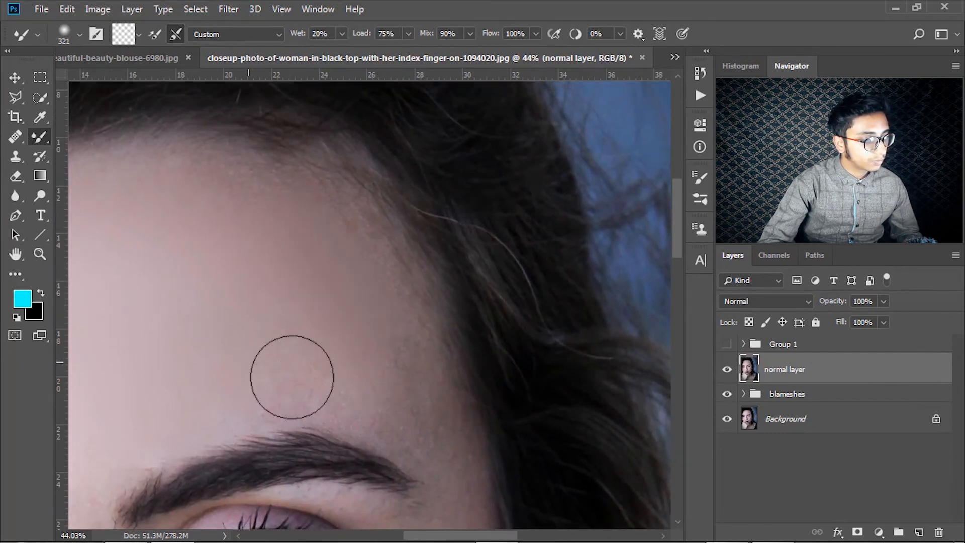
pyautogui.moveTo(344, 269); pyautogui.dragTo(315, 215)
pyautogui.moveTo(348, 433); pyautogui.dragTo(431, 54)
pyautogui.moveTo(409, 189)
pyautogui.mouseDown()
pyautogui.moveTo(341, 306)
pyautogui.moveTo(423, 142)
pyautogui.moveTo(357, 335)
pyautogui.moveTo(385, 398)
pyautogui.moveTo(428, 313)
pyautogui.moveTo(327, 477)
pyautogui.moveTo(335, 332)
pyautogui.mouseUp()
pyautogui.scroll(-6, 334, 331)
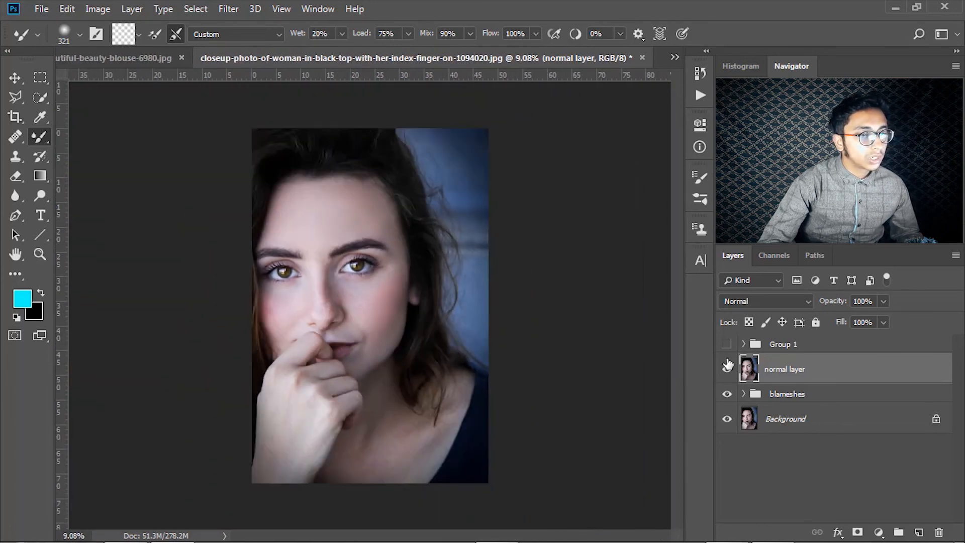
# - Delete the normal layer, then make Group 1 visible again and select it
pyautogui.click(726, 370)
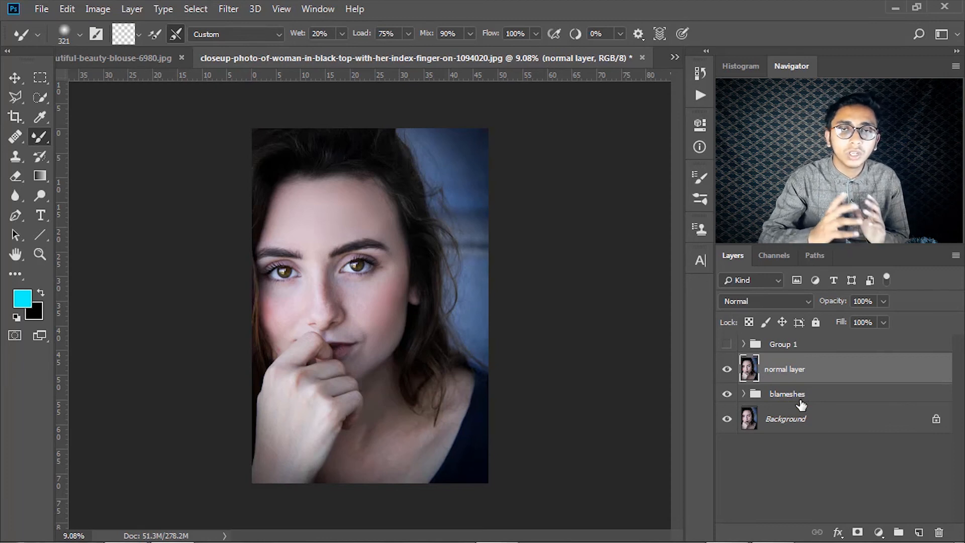
pyautogui.moveTo(882, 374); pyautogui.dragTo(938, 532)
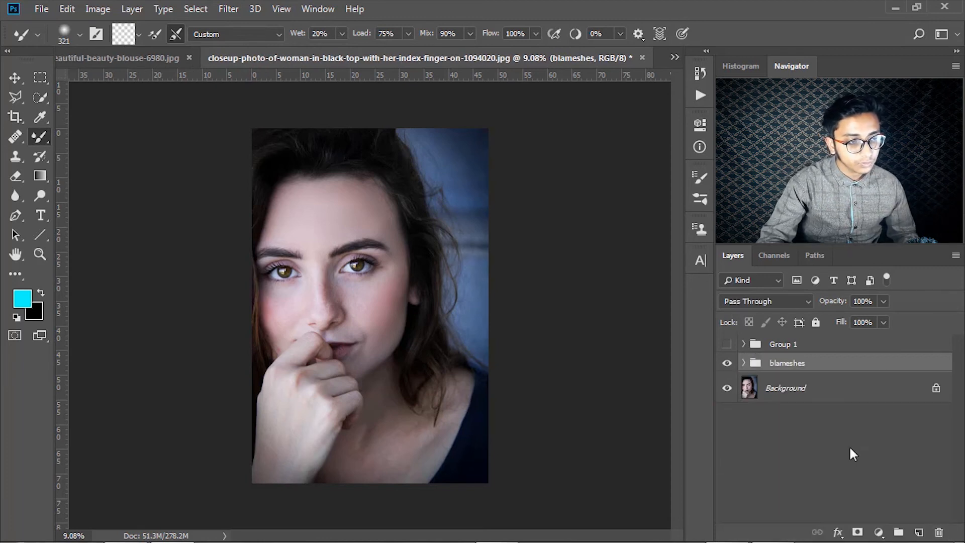
pyautogui.click(814, 347)
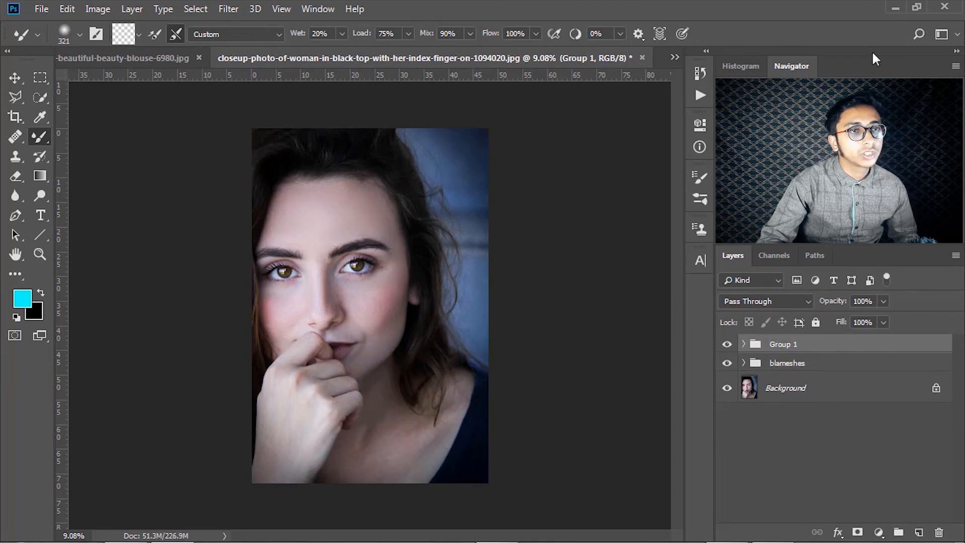